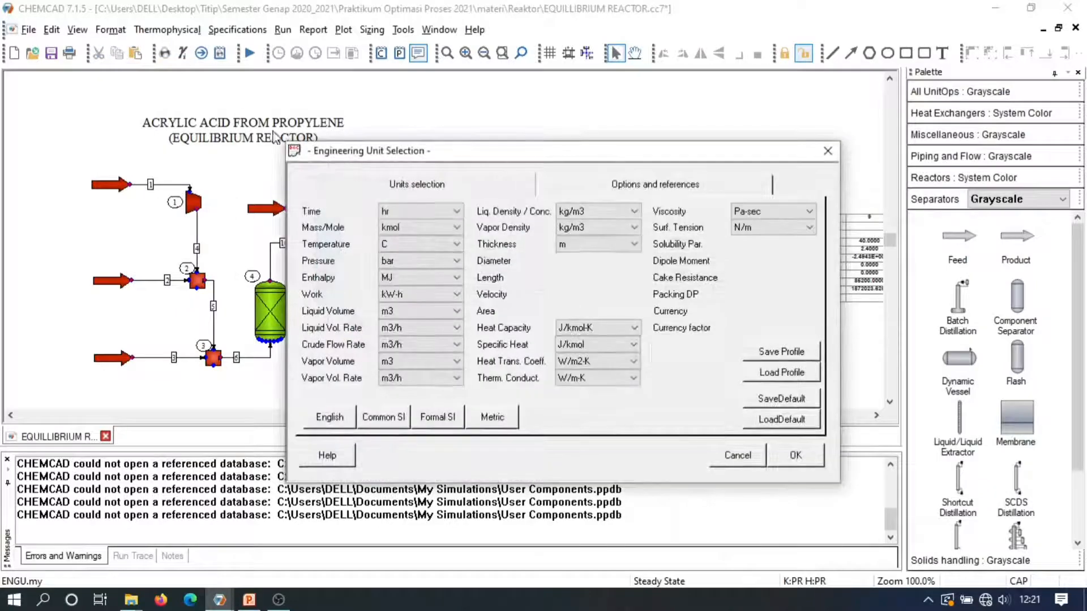
Consult the stream specification slide in PowerPoint, and apply the Common SI unit set in CHEMCAD's engineering unit selection
click(249, 604)
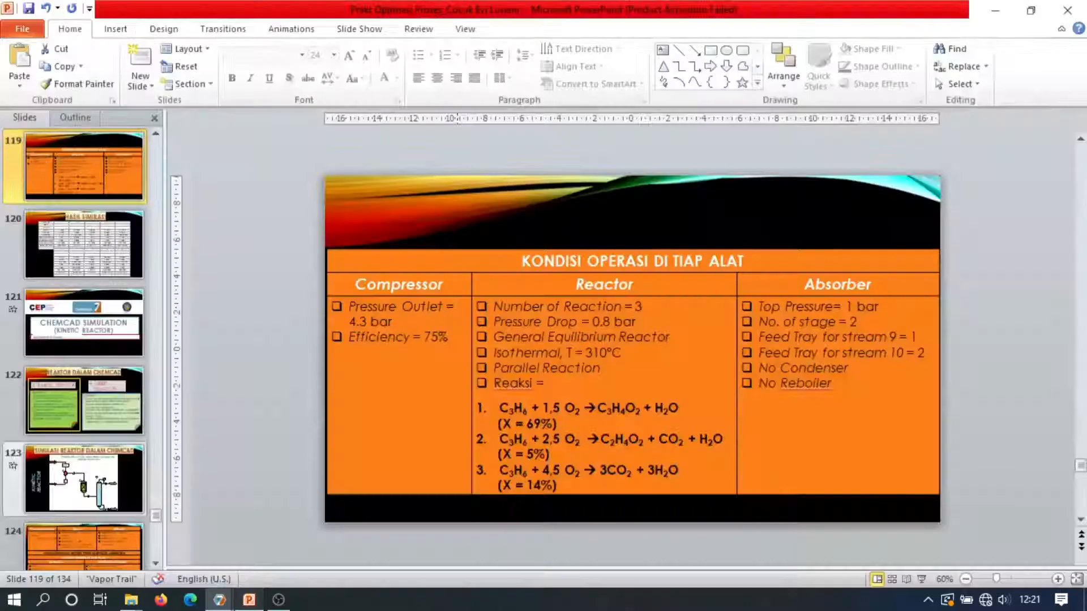
key(Up)
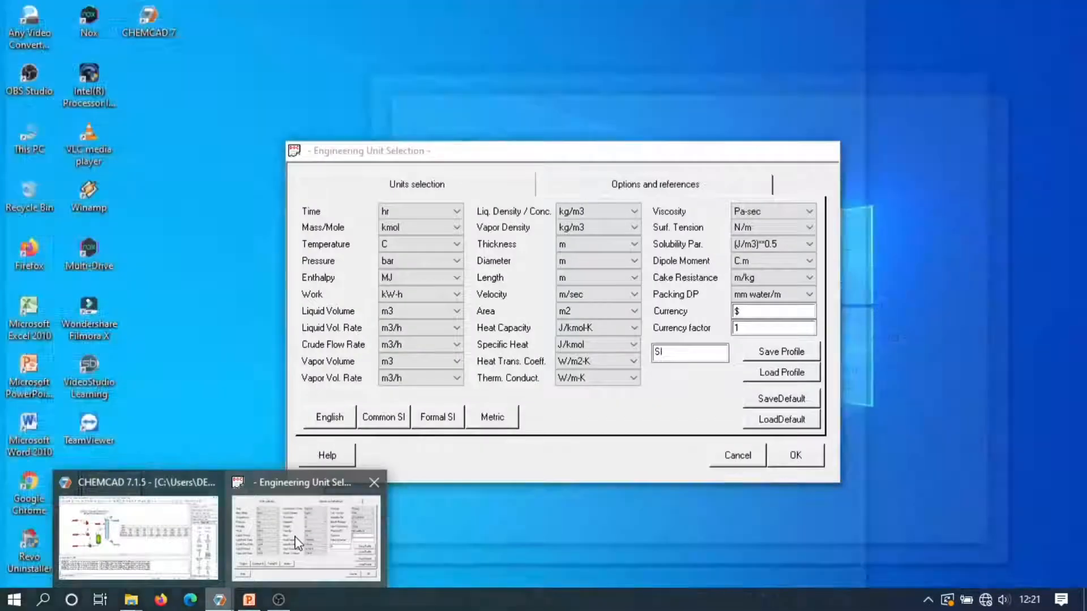
click(297, 543)
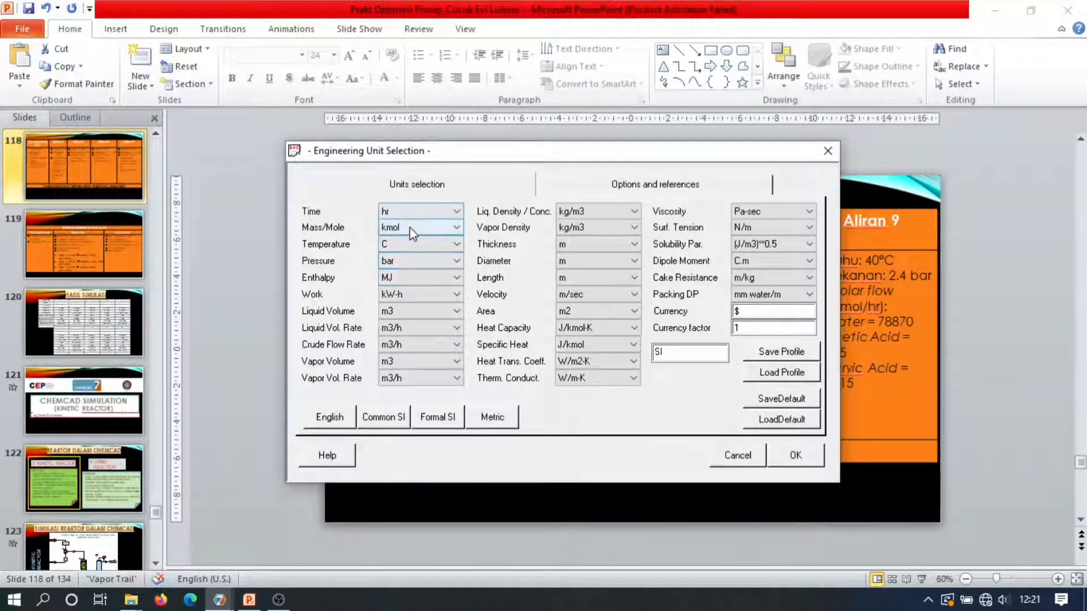
click(373, 419)
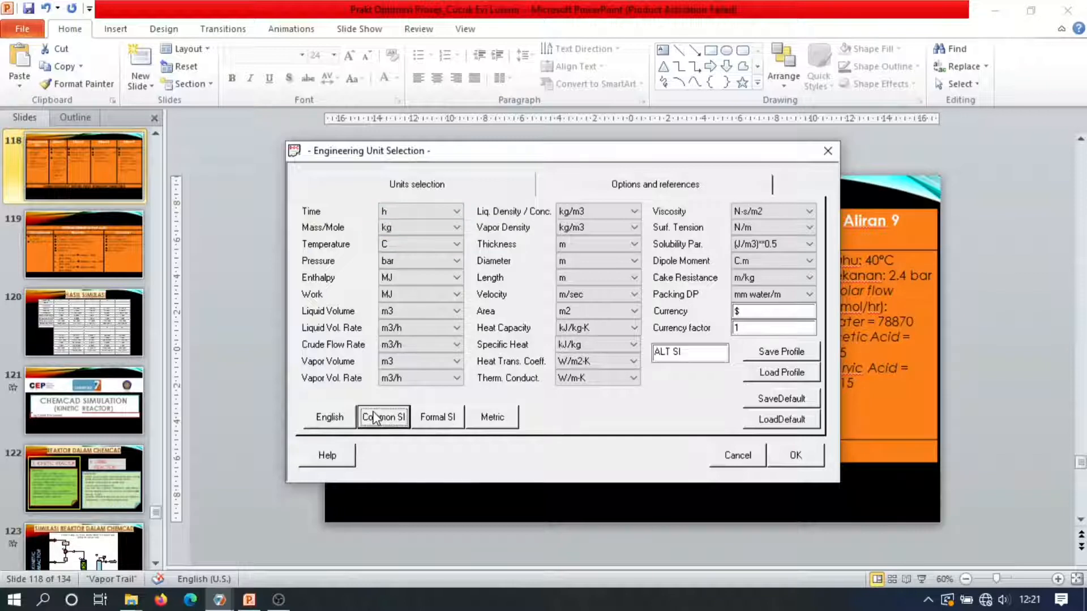
click(329, 418)
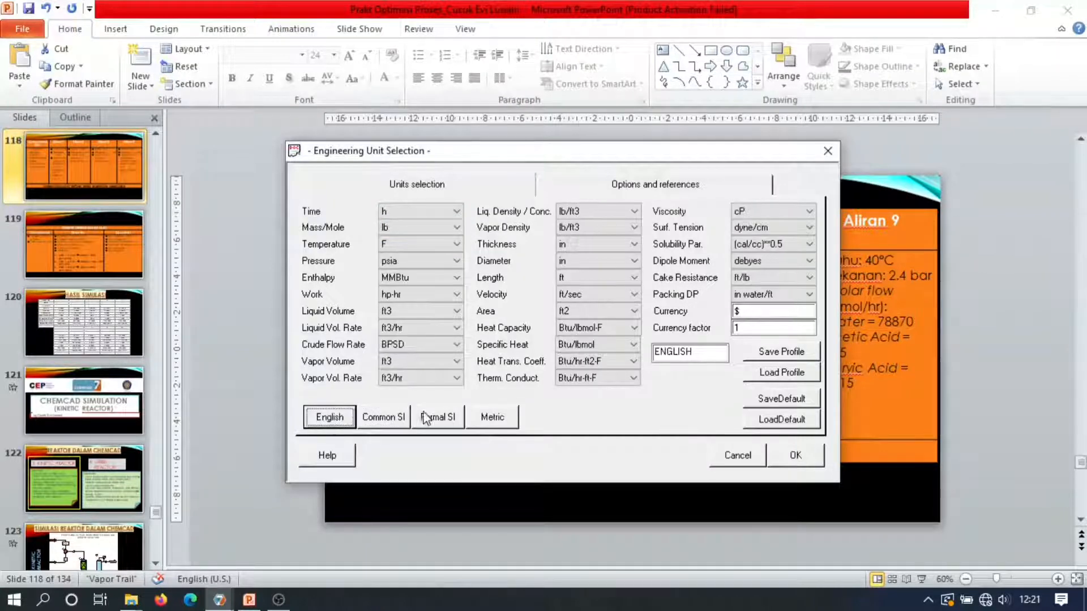
click(435, 418)
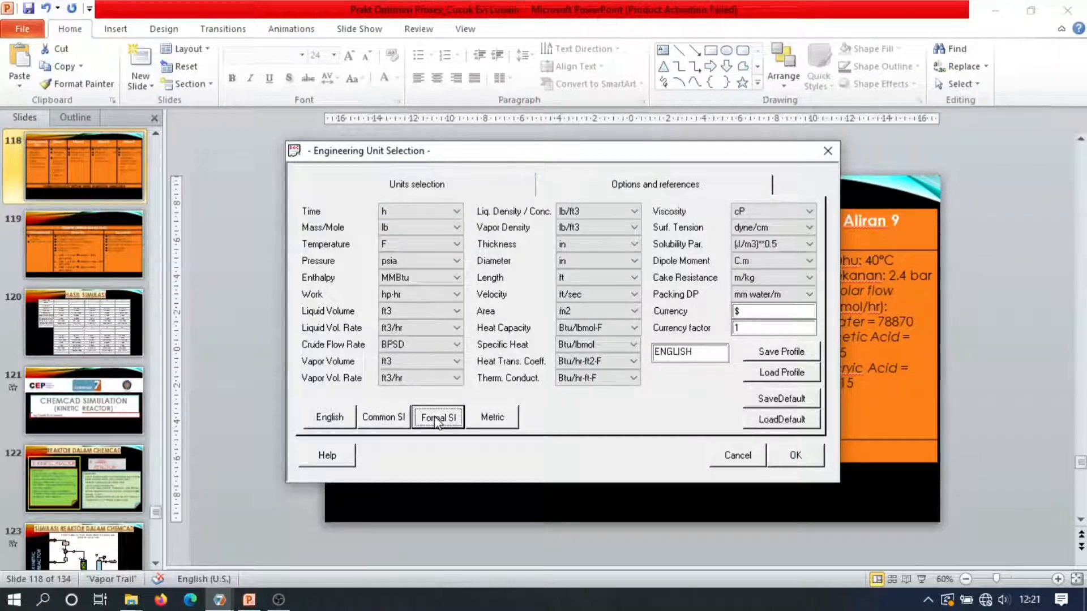
click(378, 421)
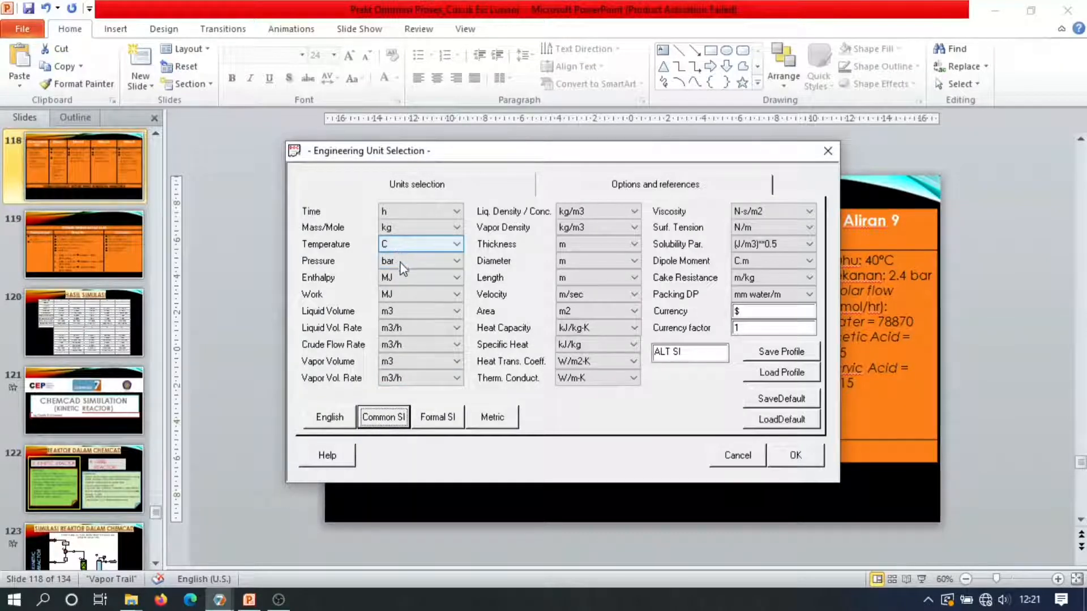
Set the Mass/Mole unit to kmol and accept the engineering unit selection
click(416, 229)
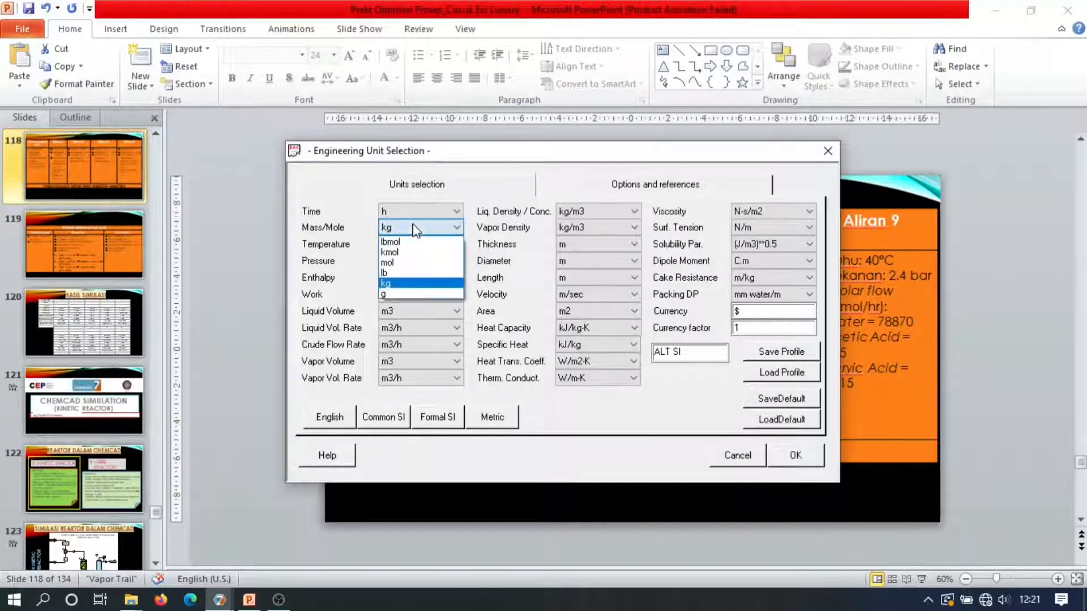
click(401, 254)
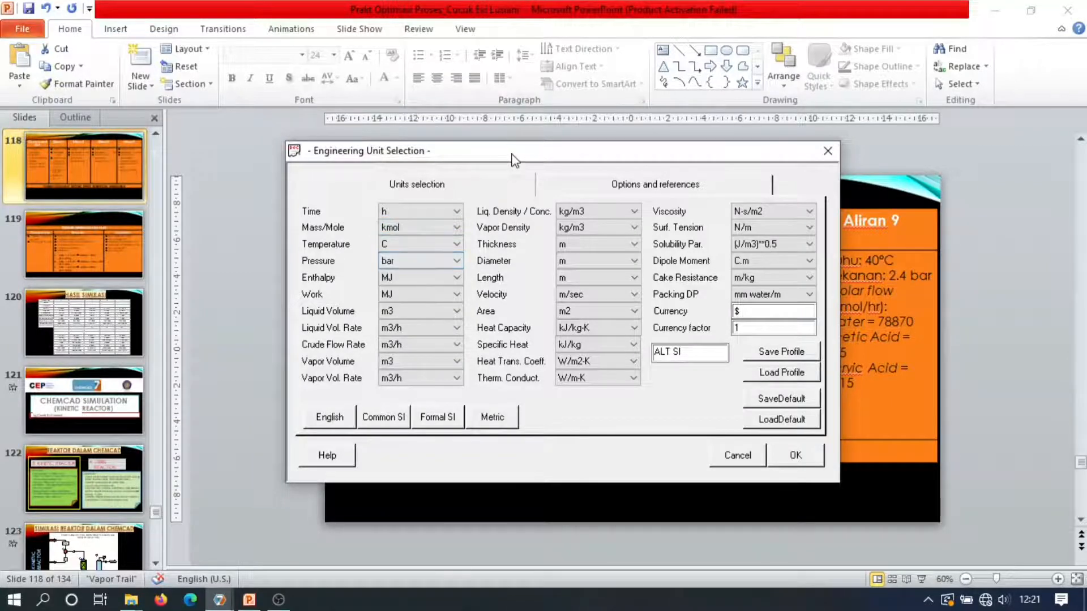
drag(522, 158, 497, 327)
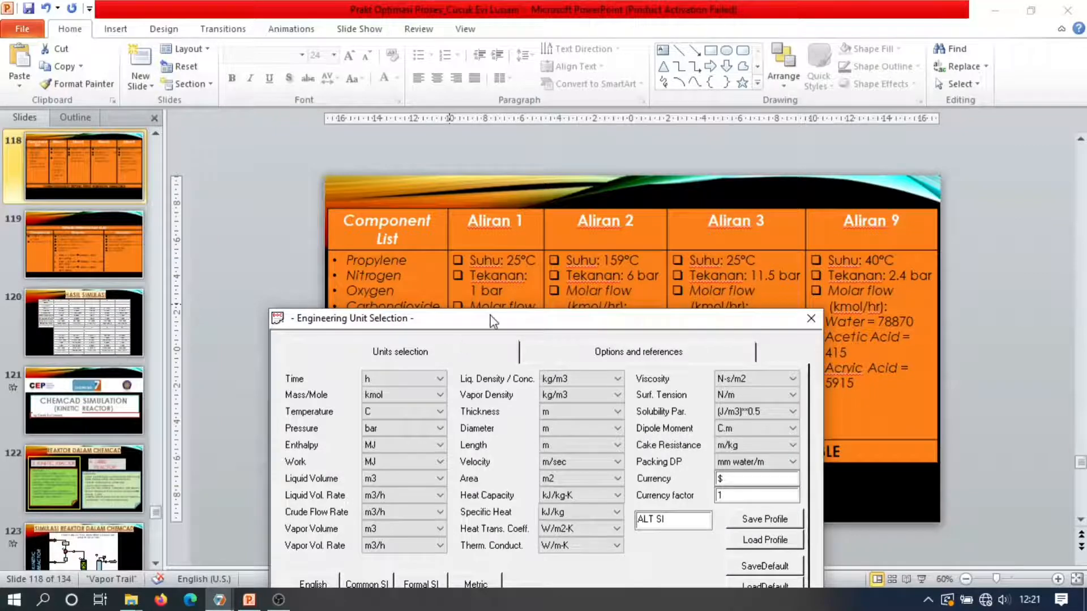
drag(491, 321, 489, 81)
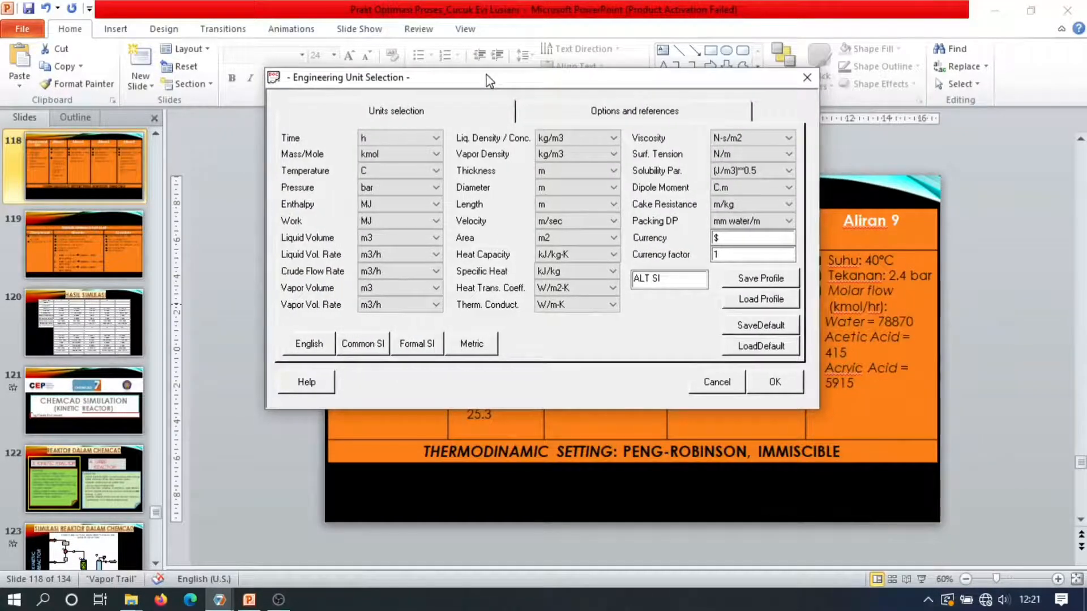
click(775, 382)
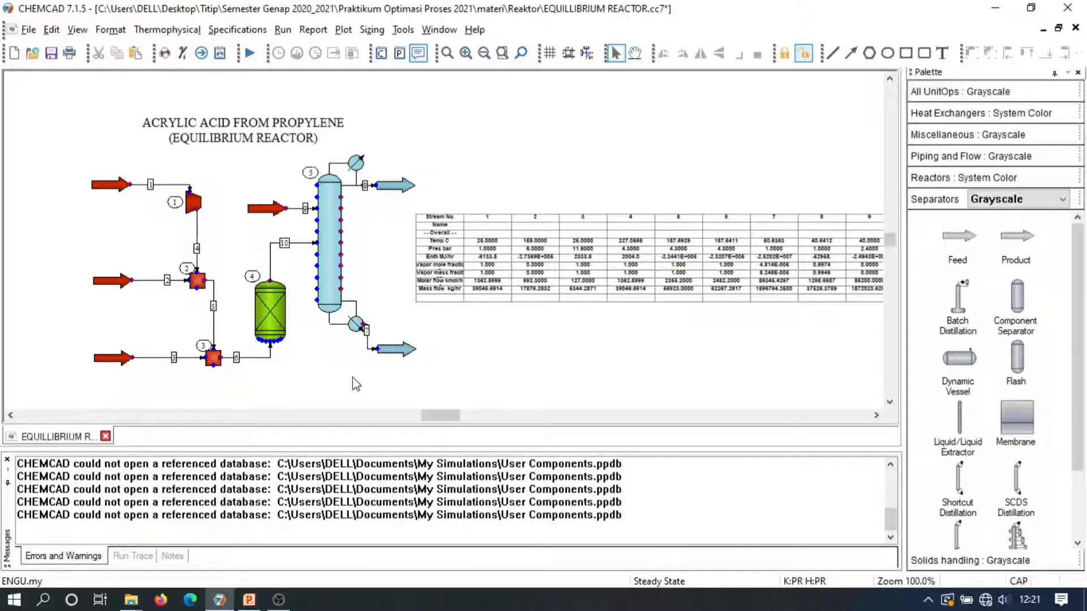
Review the selected components list, and examine the global K-value and enthalpy models in the thermodynamic settings
click(165, 53)
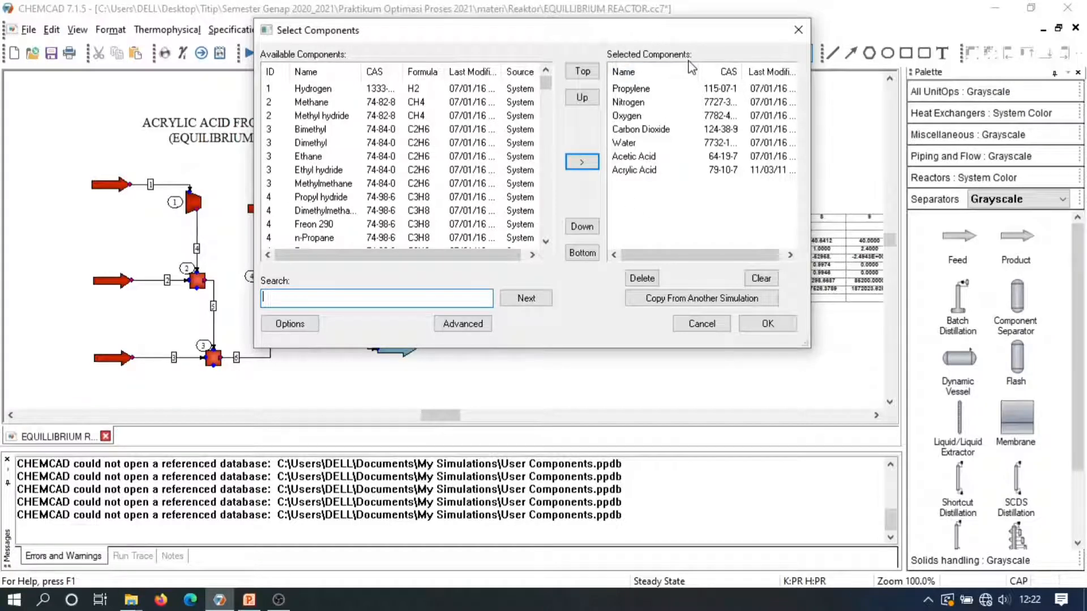
click(767, 326)
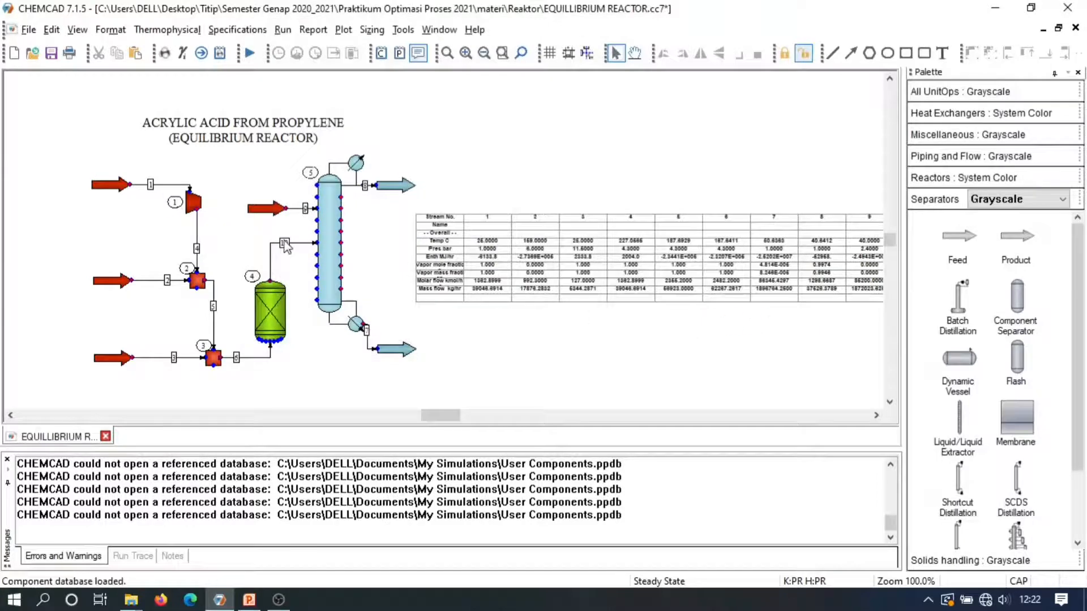
click(183, 54)
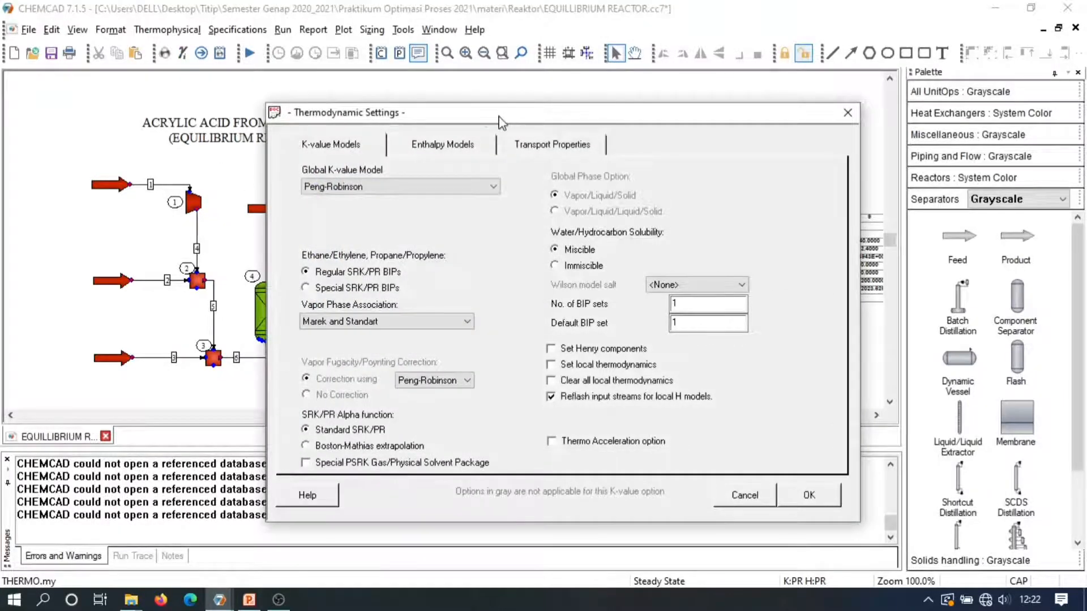
drag(499, 116, 404, 27)
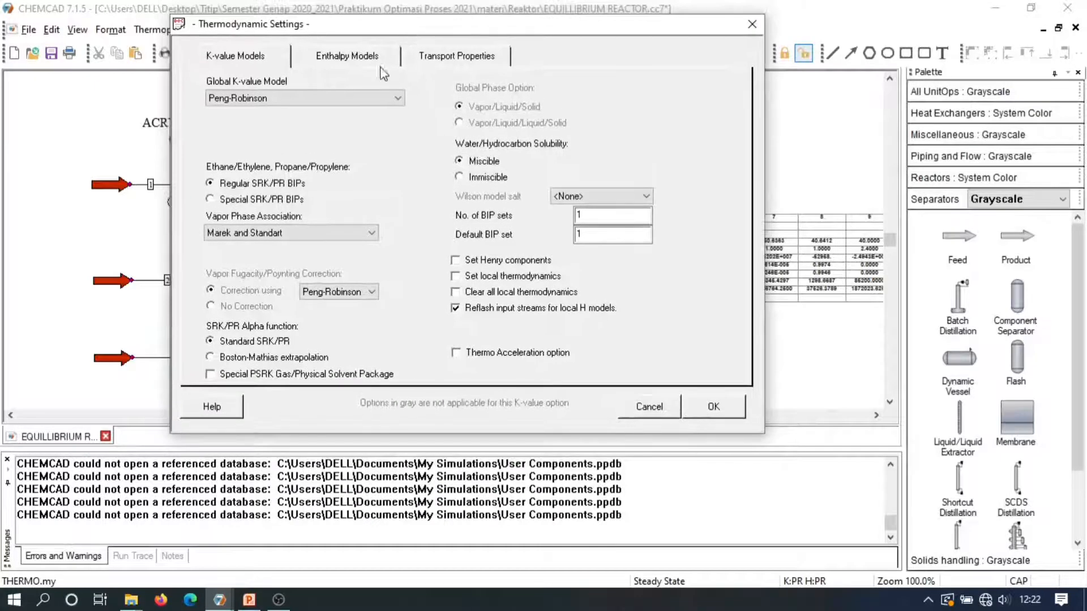
click(321, 100)
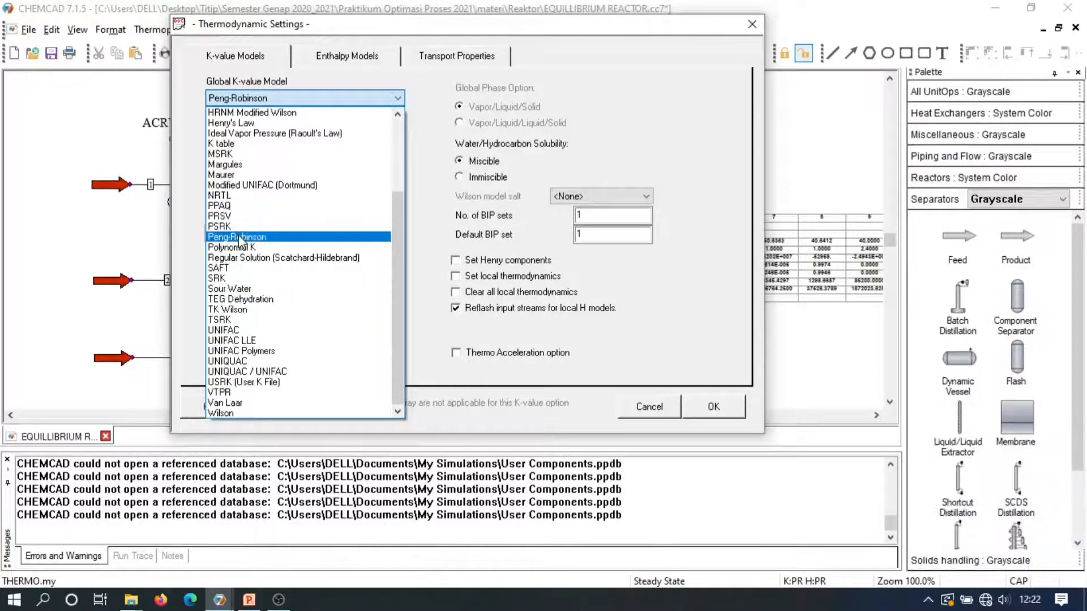
click(447, 132)
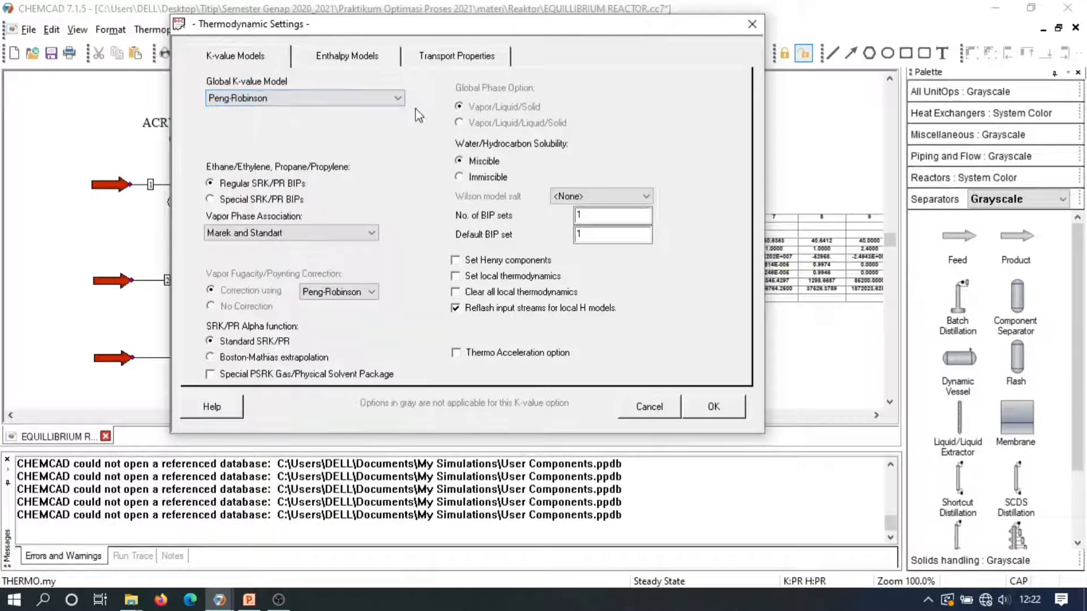
click(350, 60)
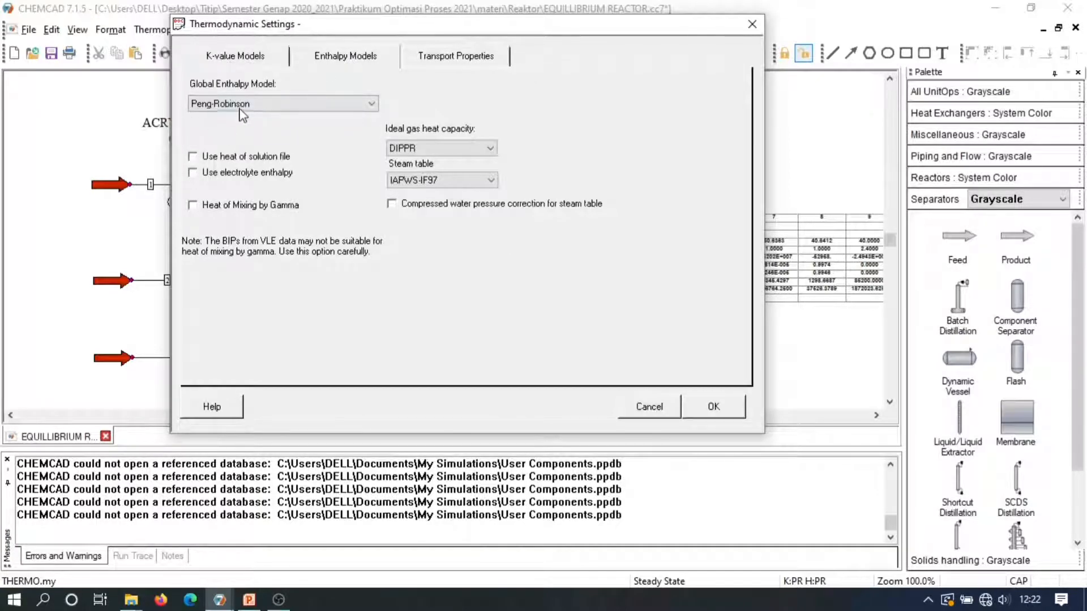
click(238, 55)
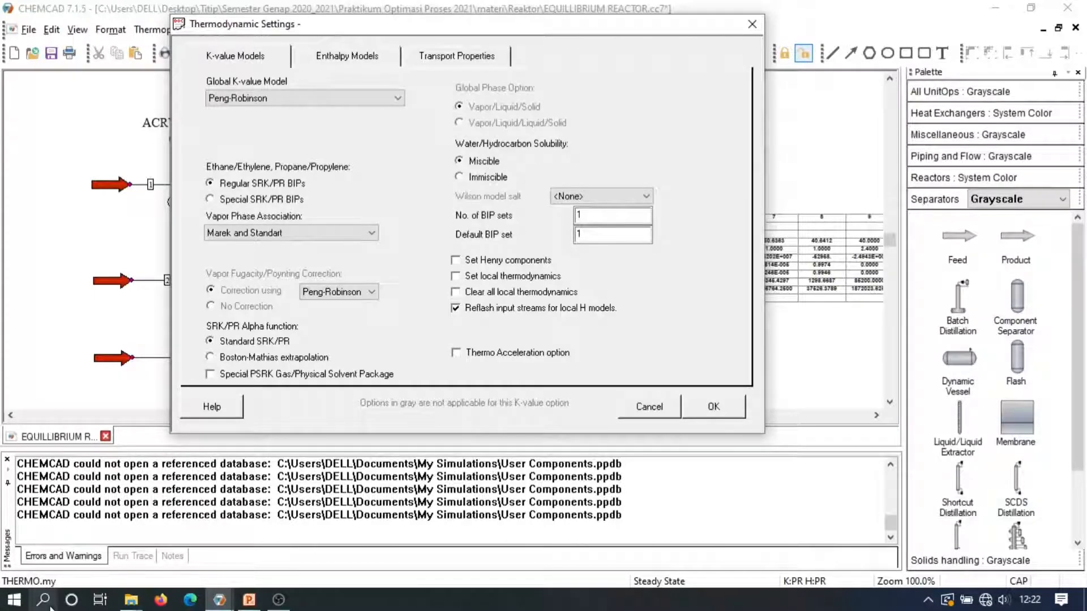
Check the thermodynamic setting on the PowerPoint slide, and set water/hydrocarbon solubility to Immiscible in CHEMCAD, reinitializing all streams
click(249, 600)
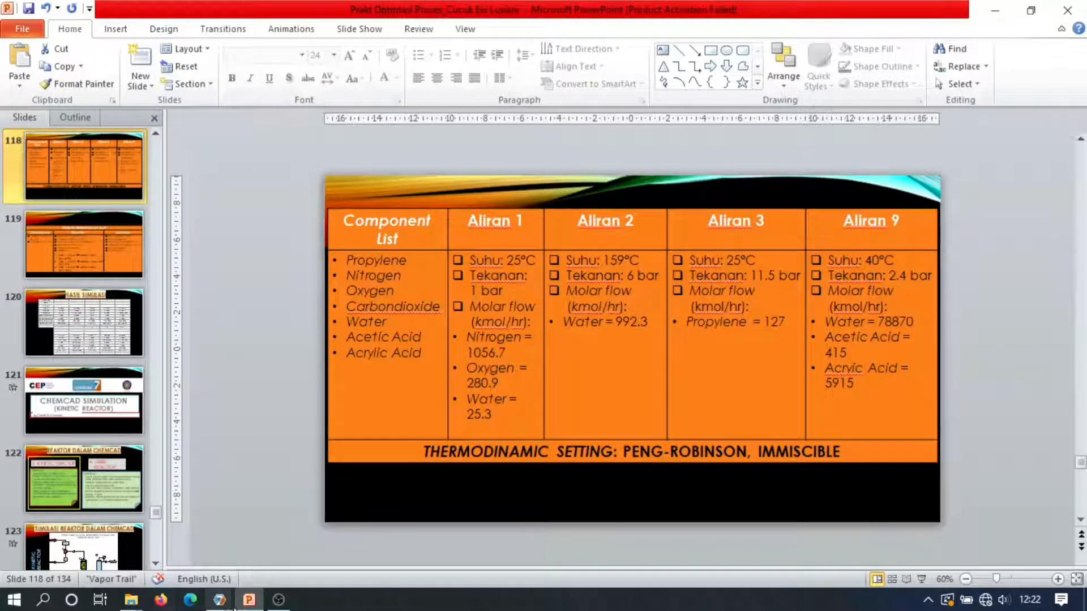
mouse_move(218, 603)
click(311, 528)
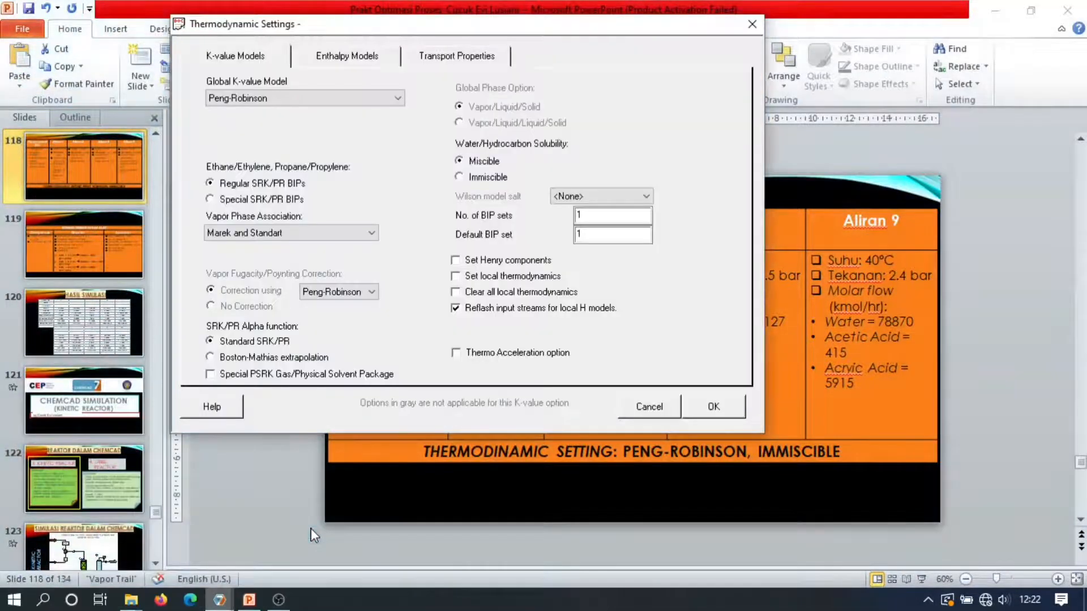
click(481, 181)
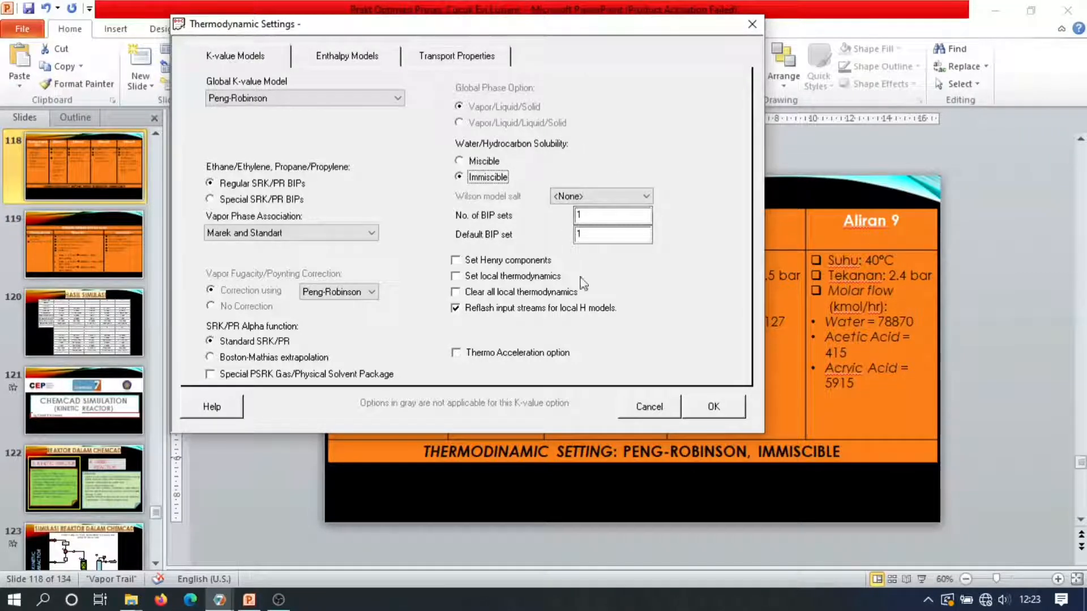
click(721, 415)
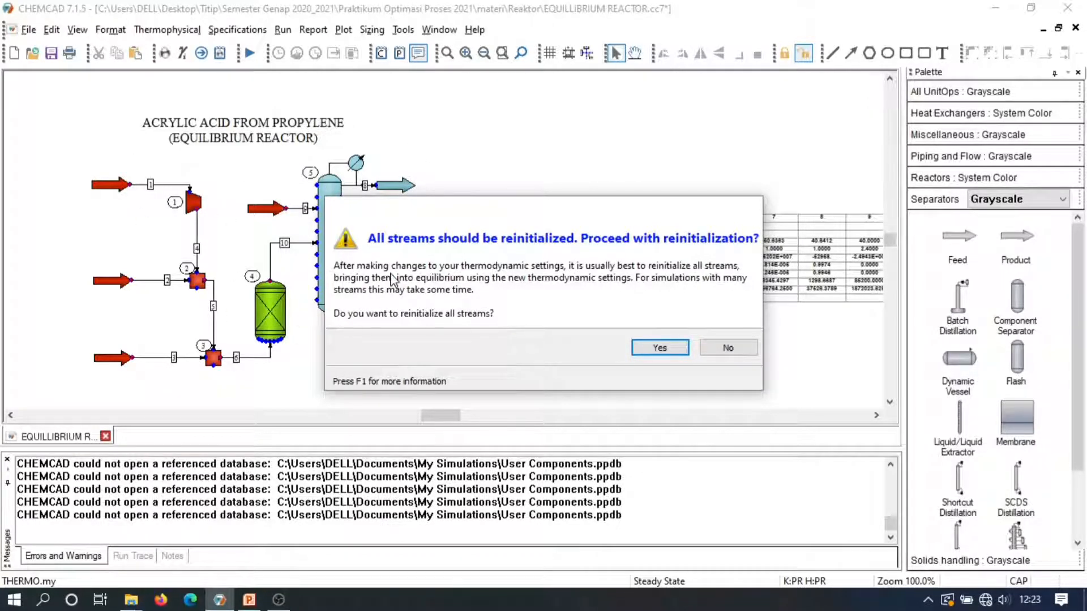
click(662, 349)
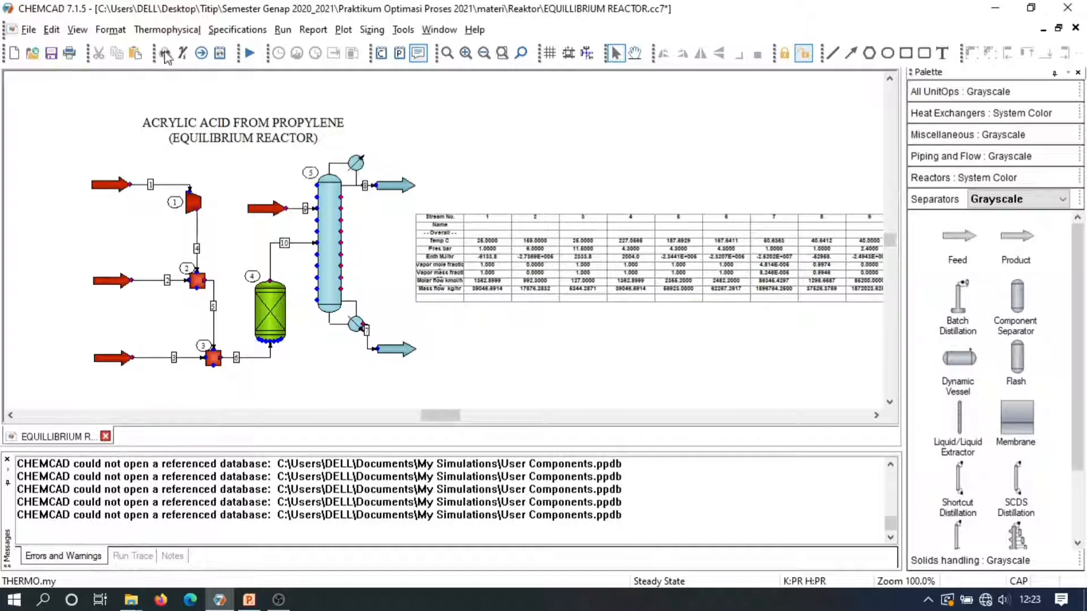
click(183, 54)
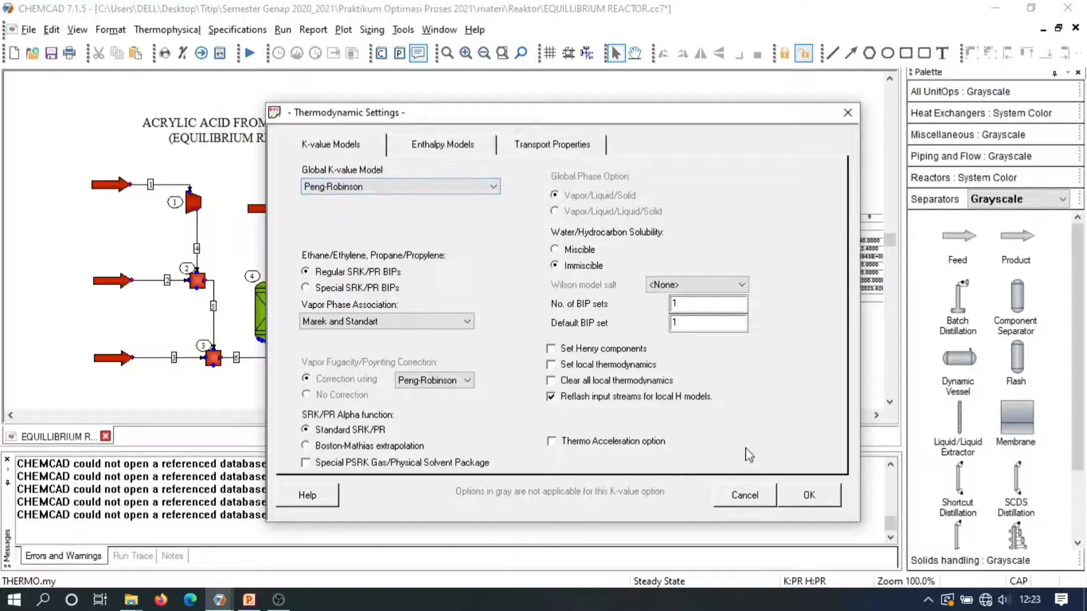
click(807, 496)
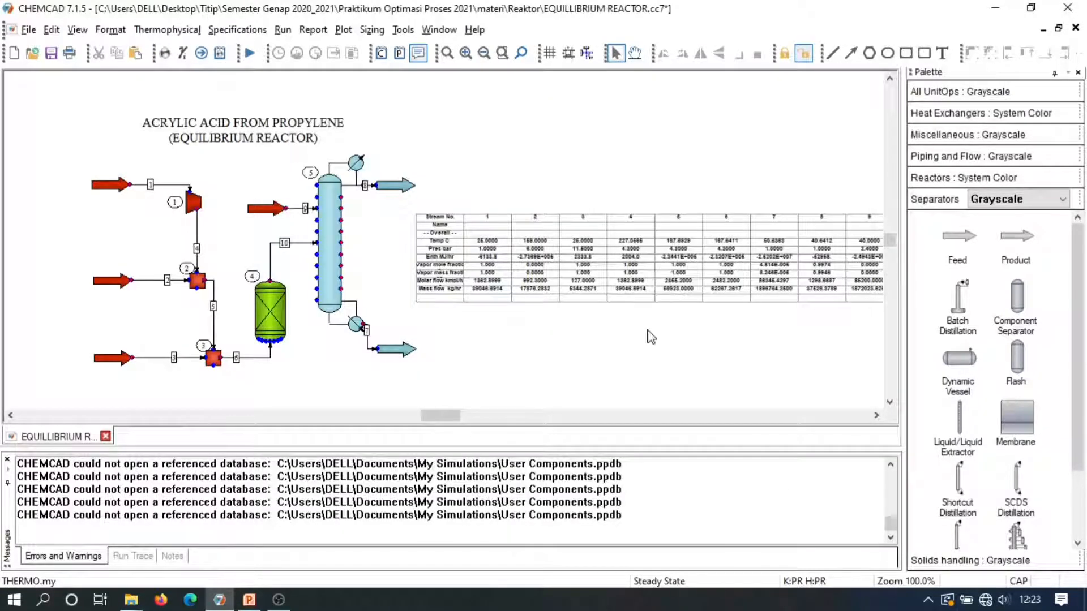
Add a text box reading "ACRYLIC ACID" above the stream table, beside the existing flowsheet title
click(198, 145)
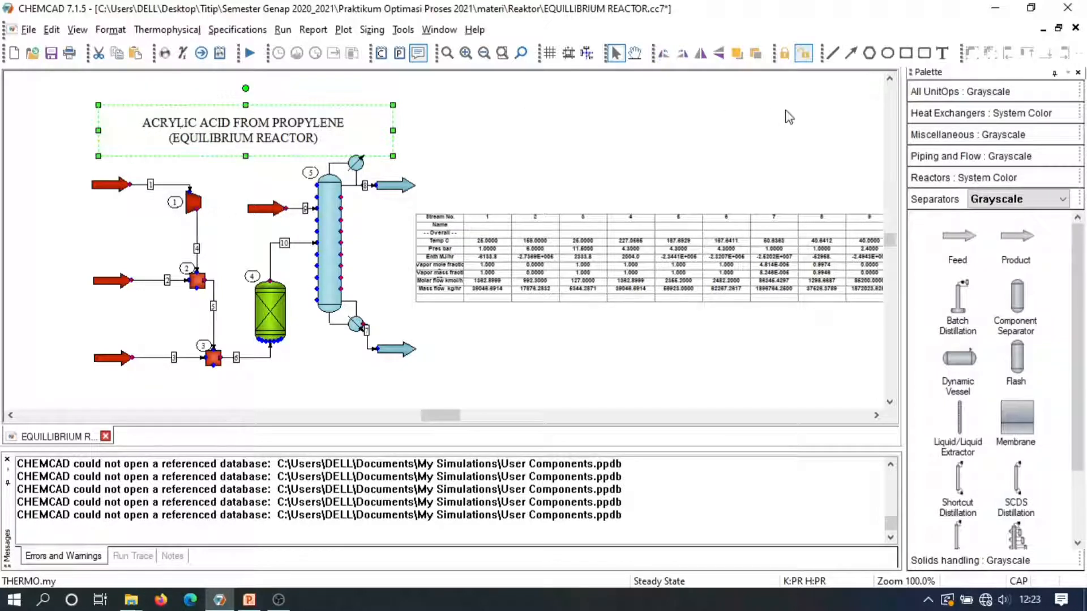
click(718, 119)
click(942, 53)
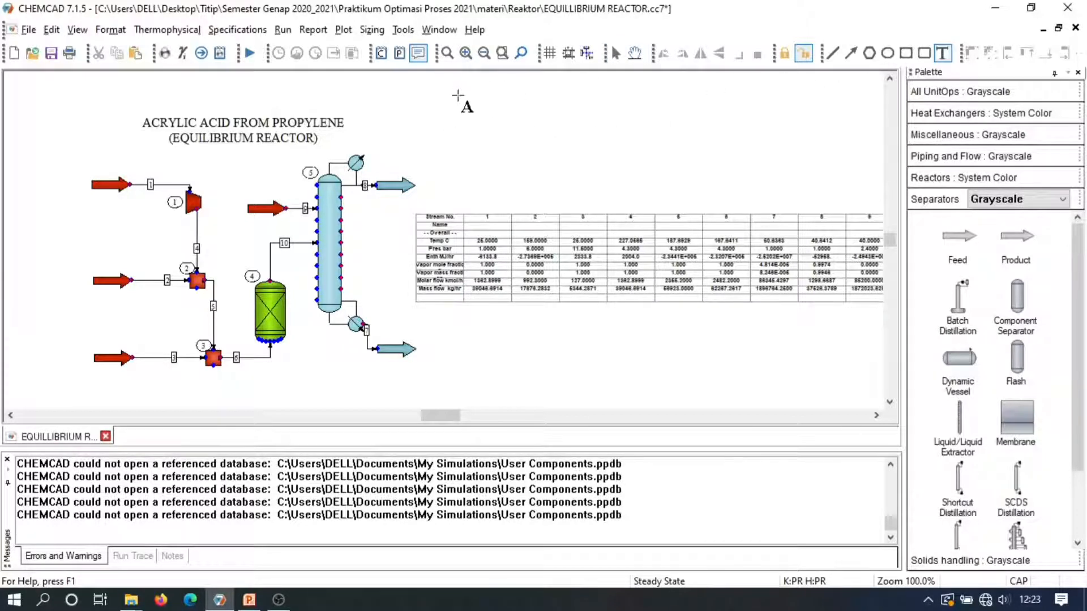
drag(458, 112, 671, 176)
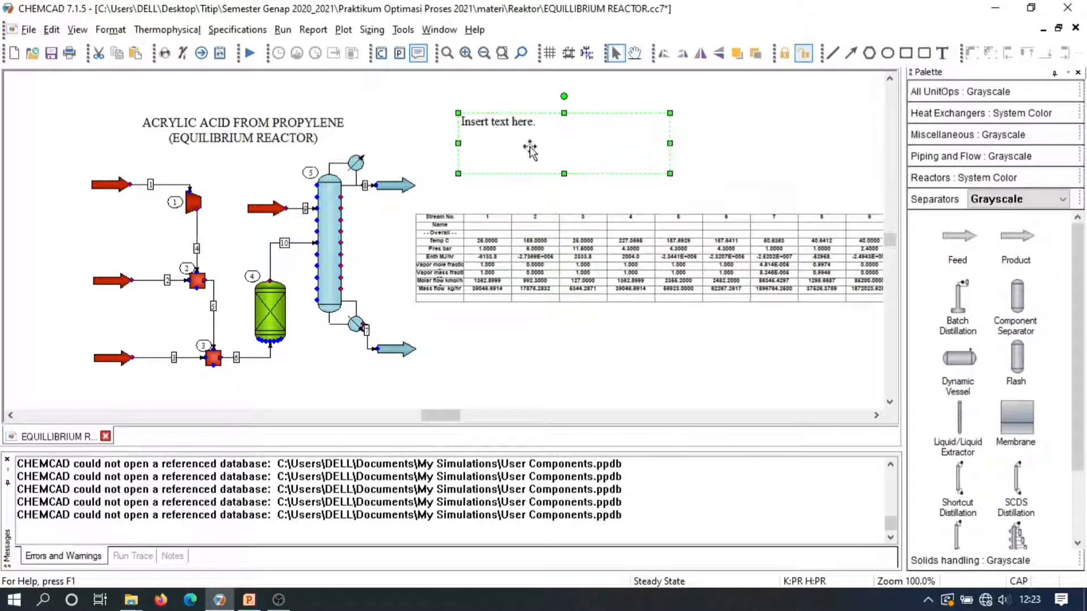
double_click(510, 128)
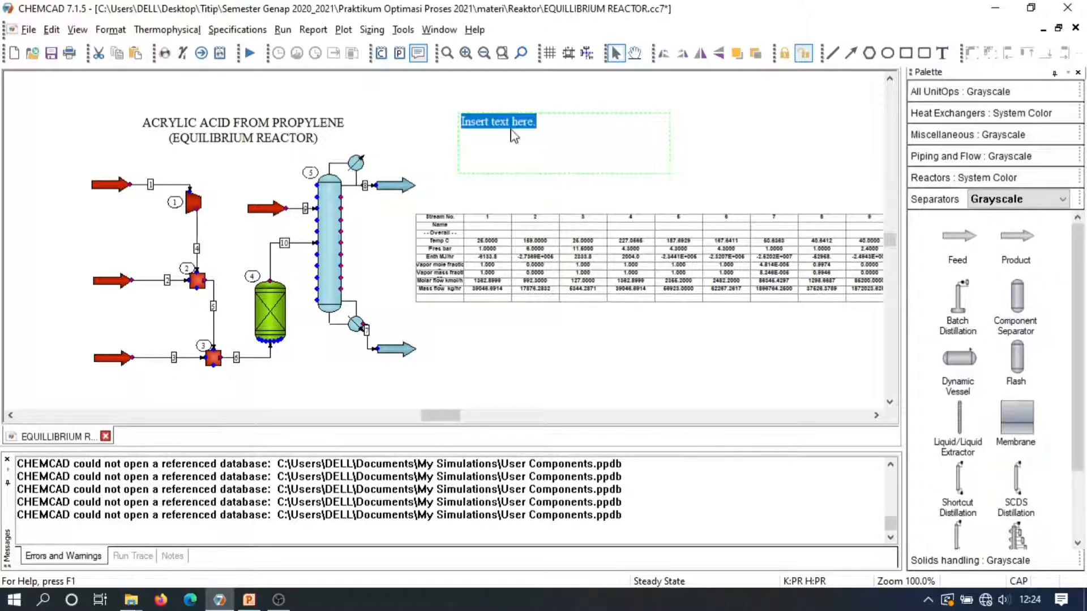
text(ACRYLIC ACID)
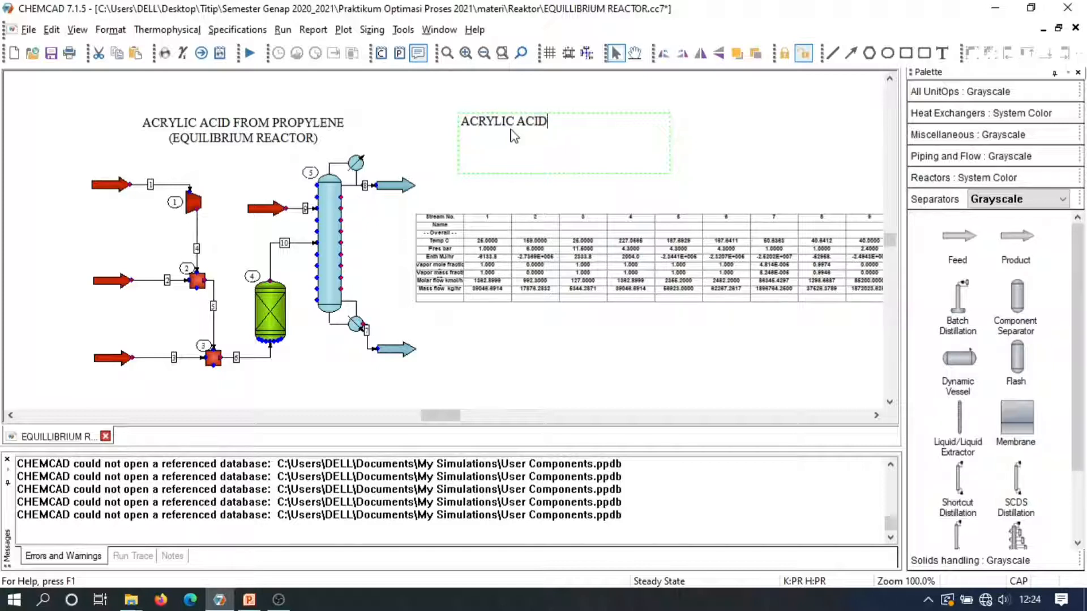
click(689, 143)
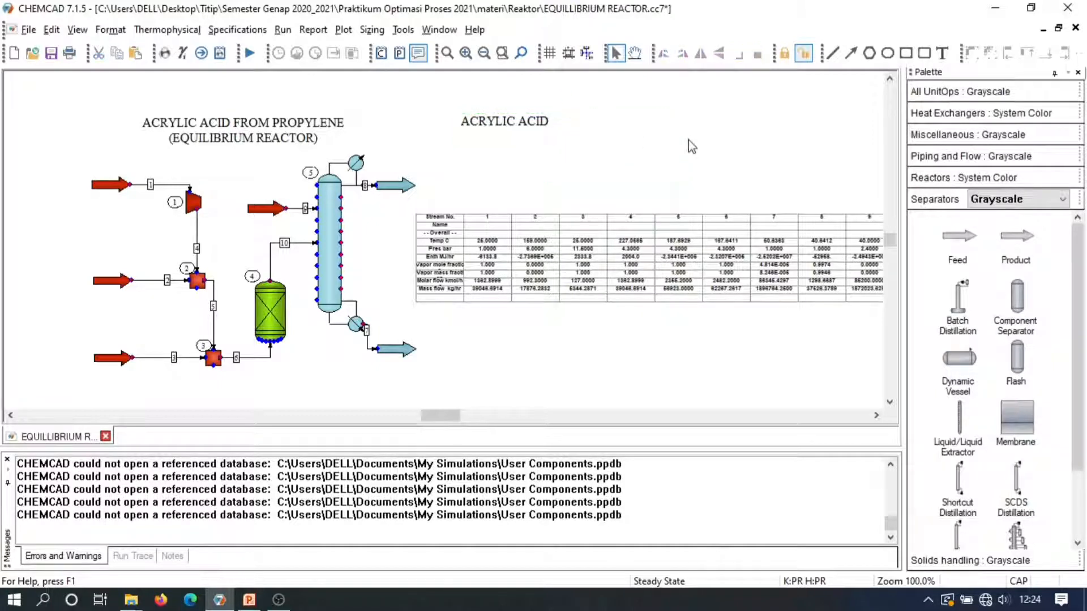
Align the "ACRYLIC ACID" text to horizontal center and vertical middle, and delete the text box
click(525, 131)
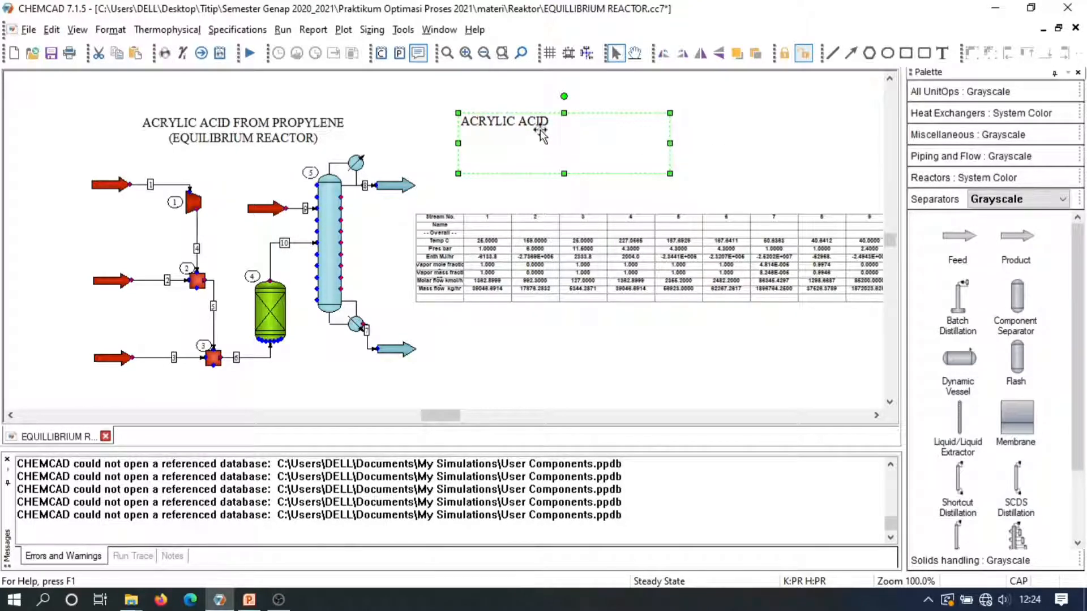
right_click(556, 130)
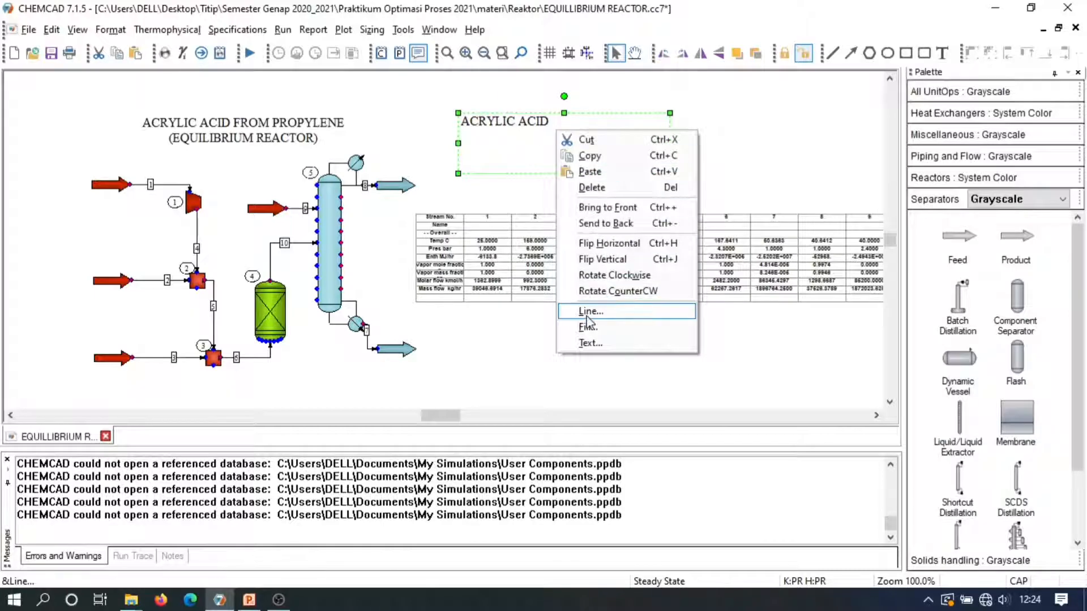
click(591, 344)
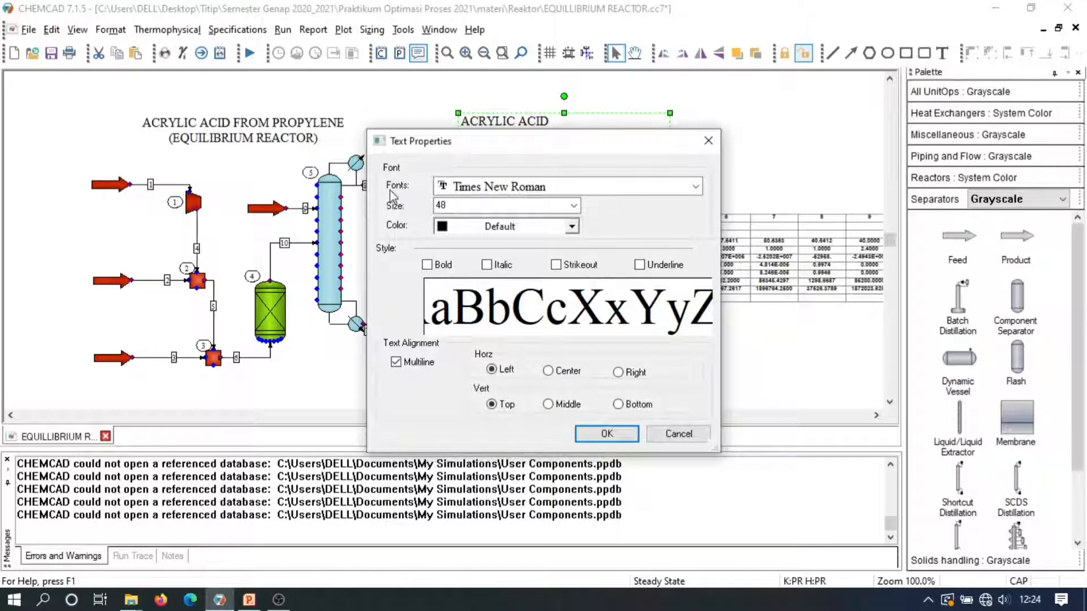
click(530, 193)
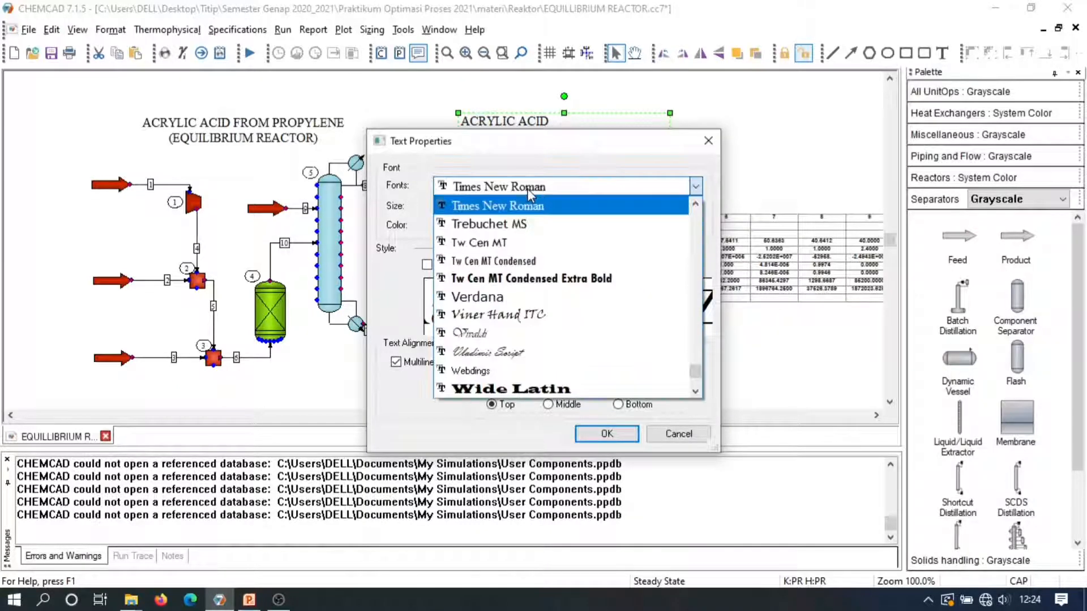
click(528, 189)
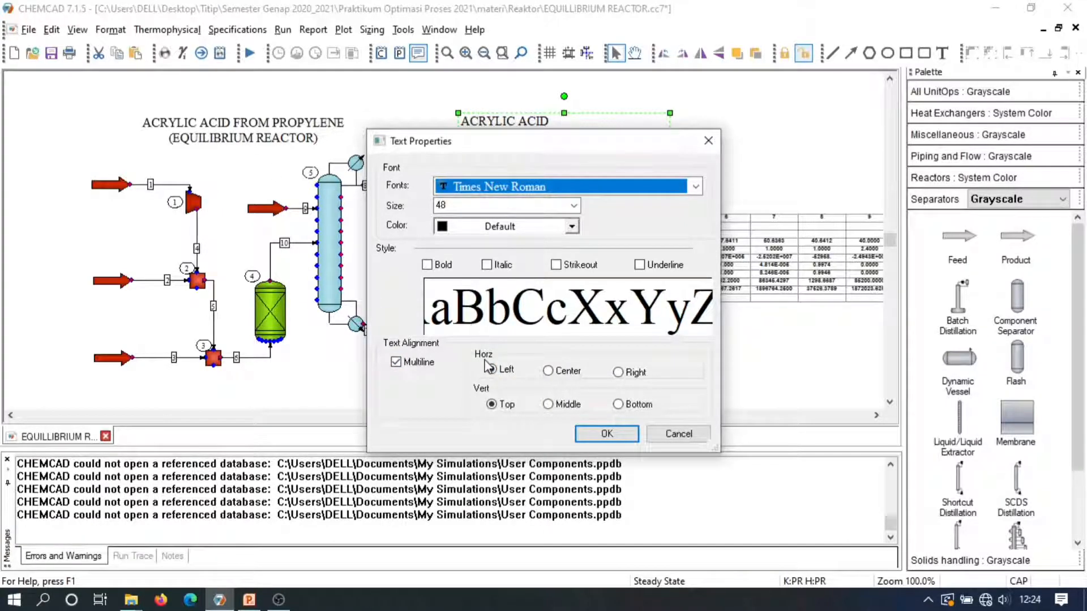
click(548, 371)
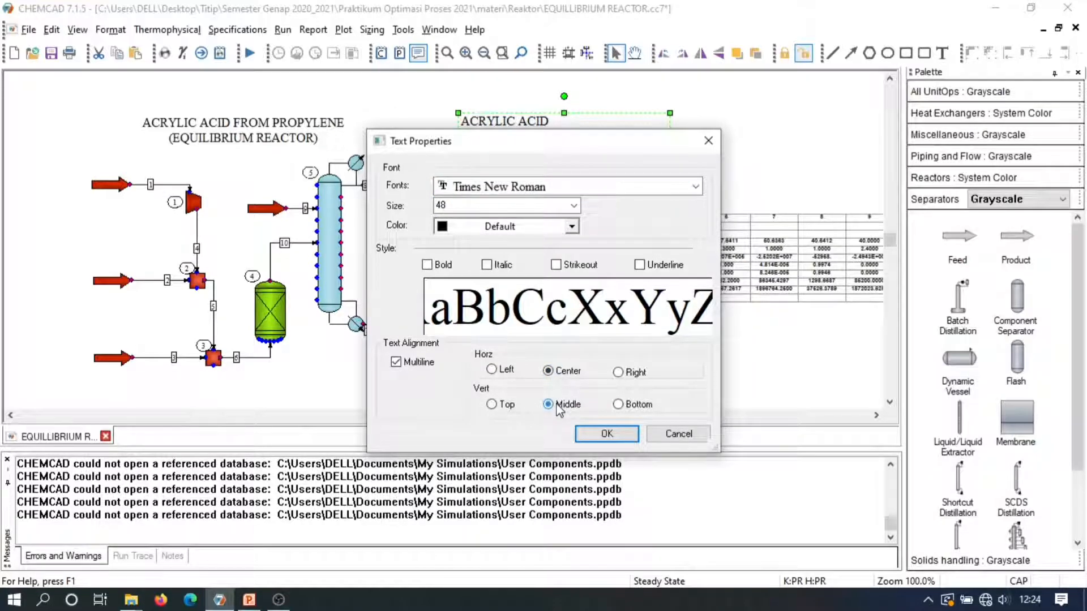
click(608, 433)
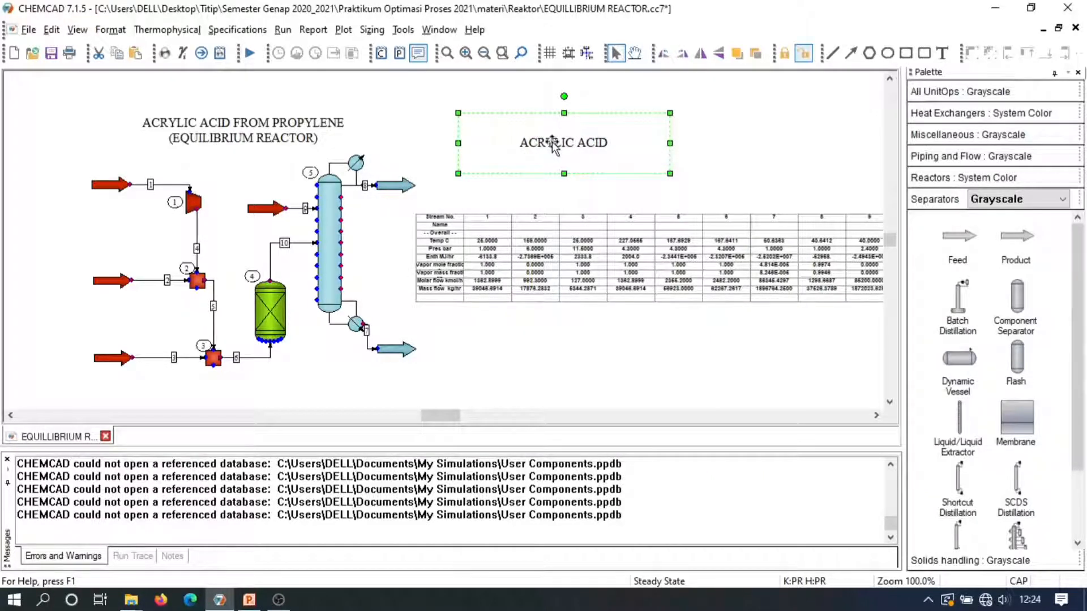
key(Delete)
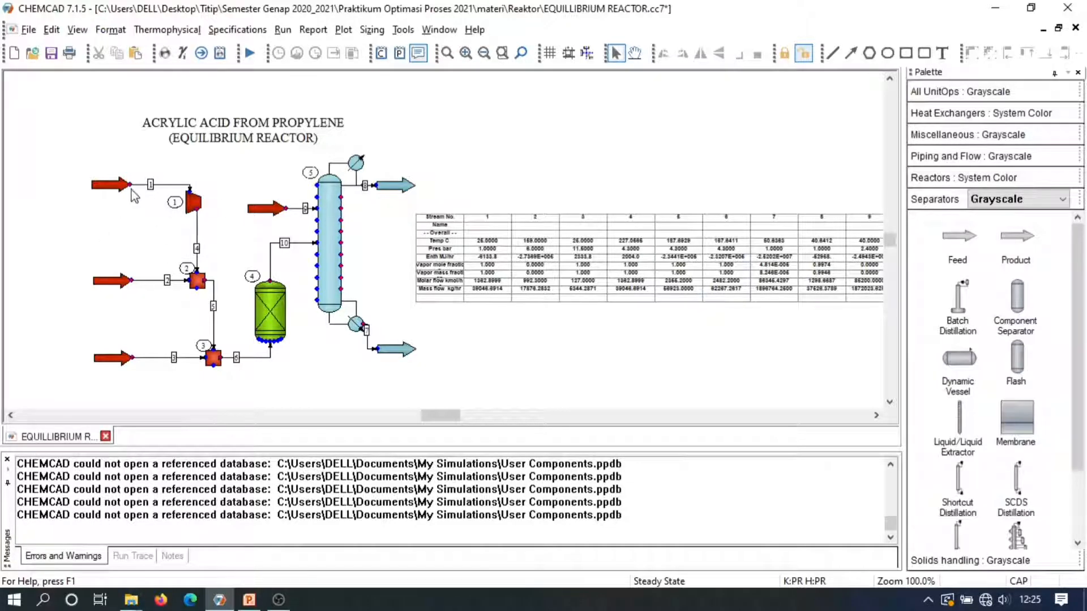
mouse_move(134, 195)
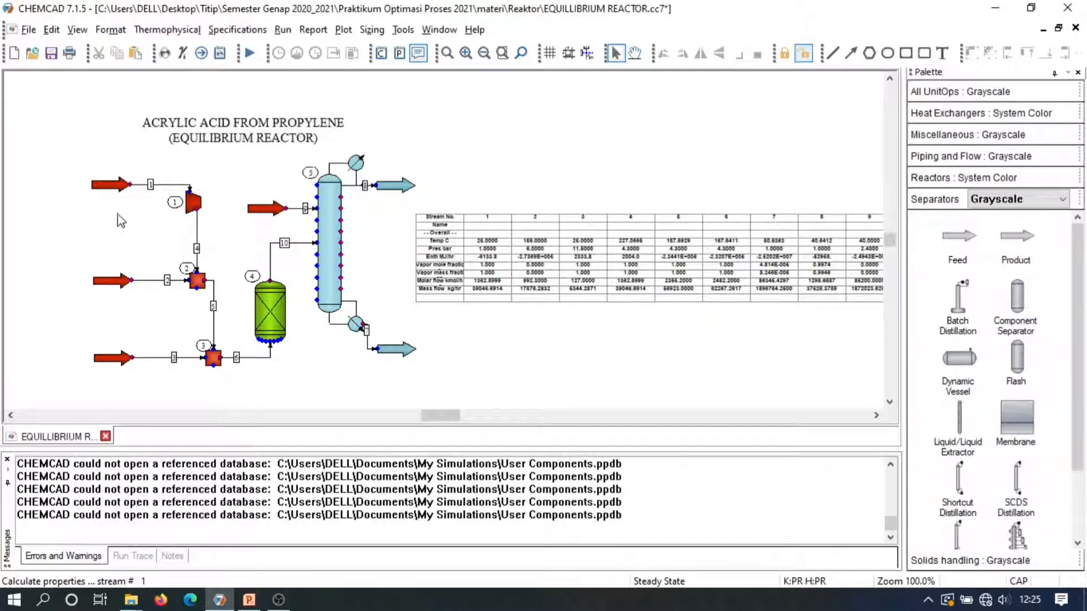
click(77, 31)
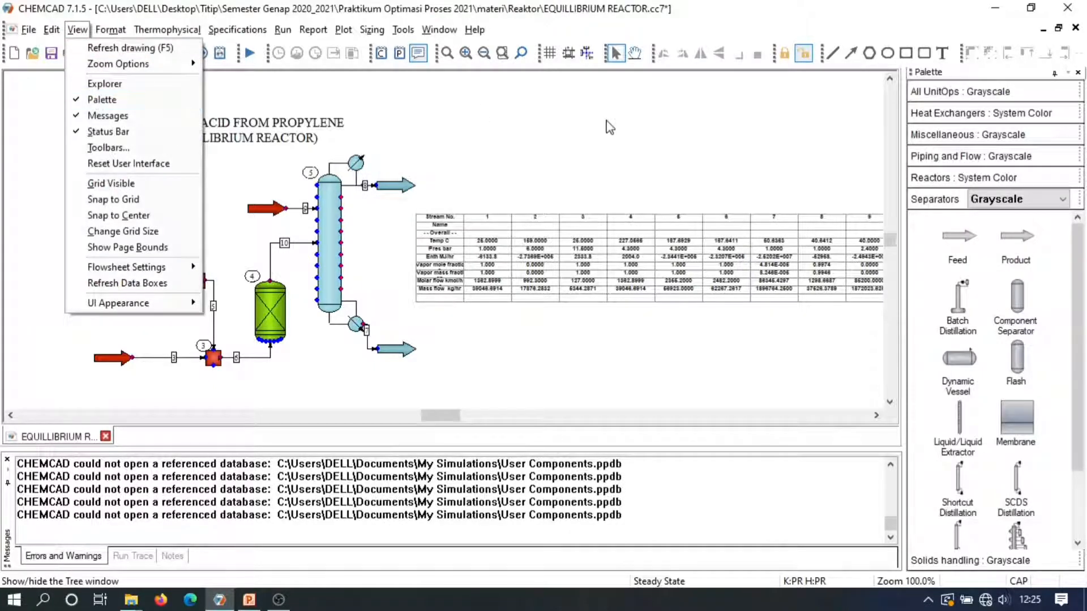
click(634, 123)
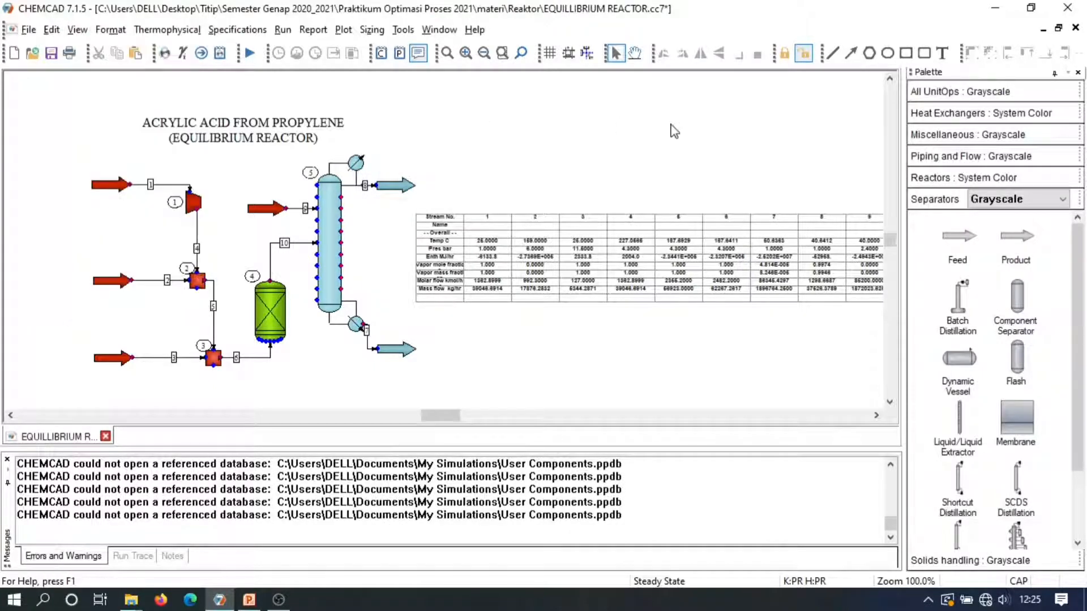
Browse the available unit operations and place an Equilibrium Reactor from the reactor models above the stream table
click(973, 93)
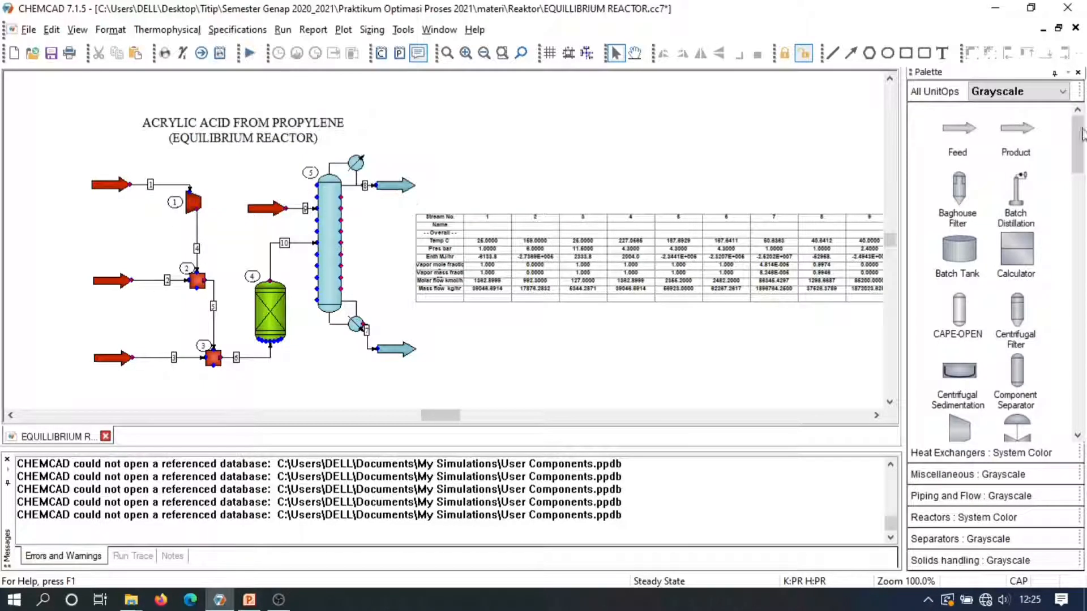
drag(1082, 134, 1082, 166)
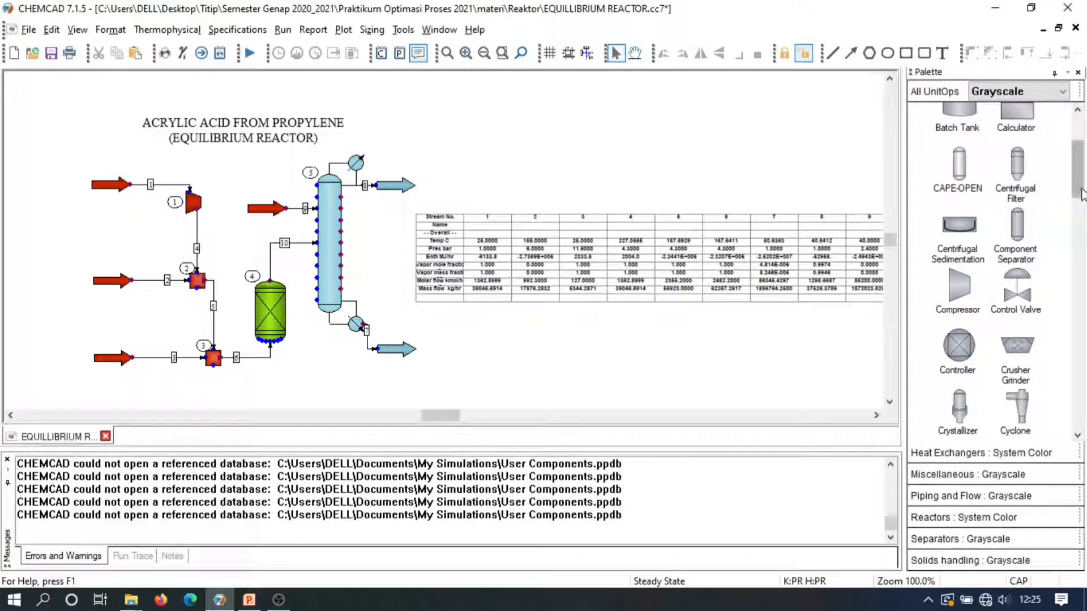
drag(1078, 186, 1078, 297)
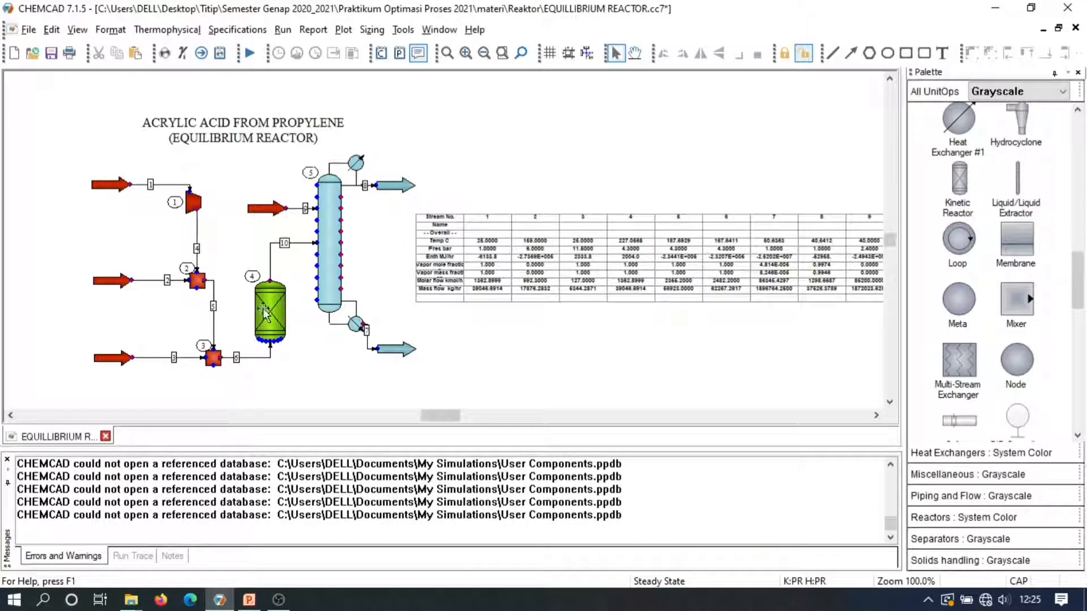
click(931, 517)
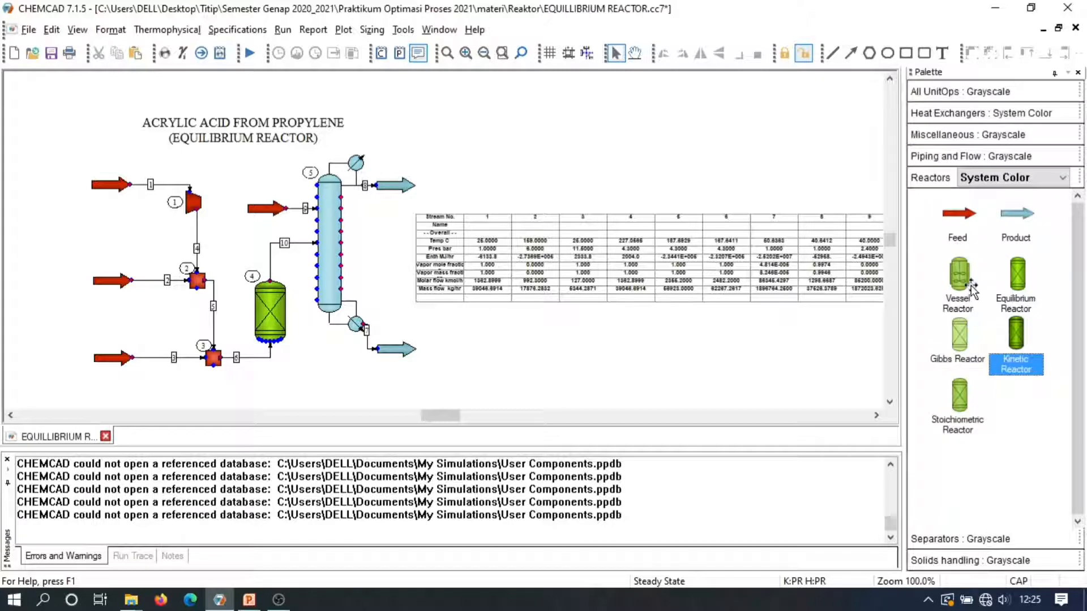
click(1026, 305)
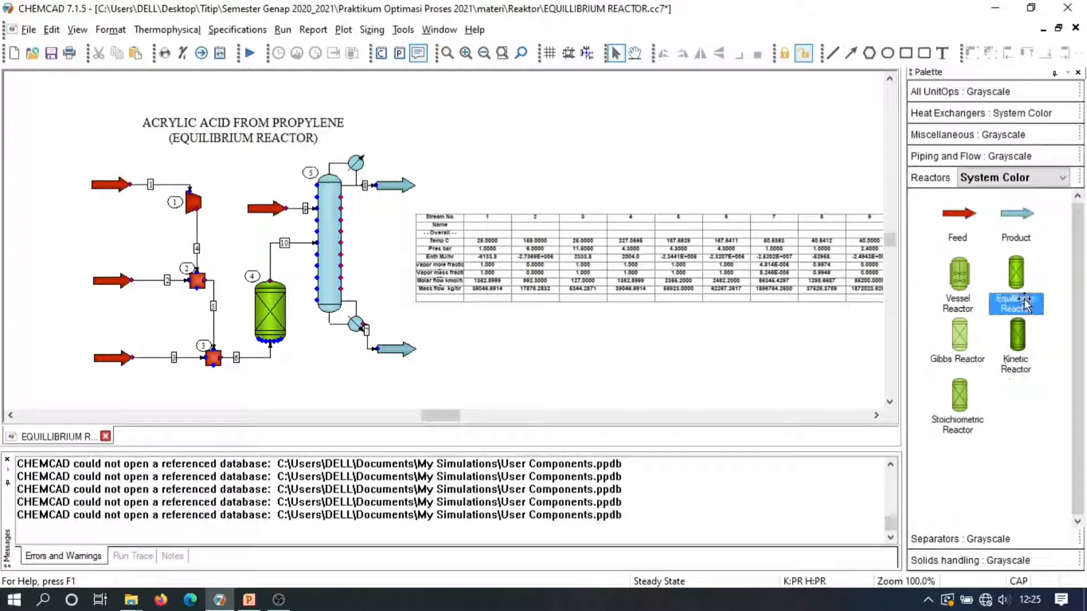
click(540, 136)
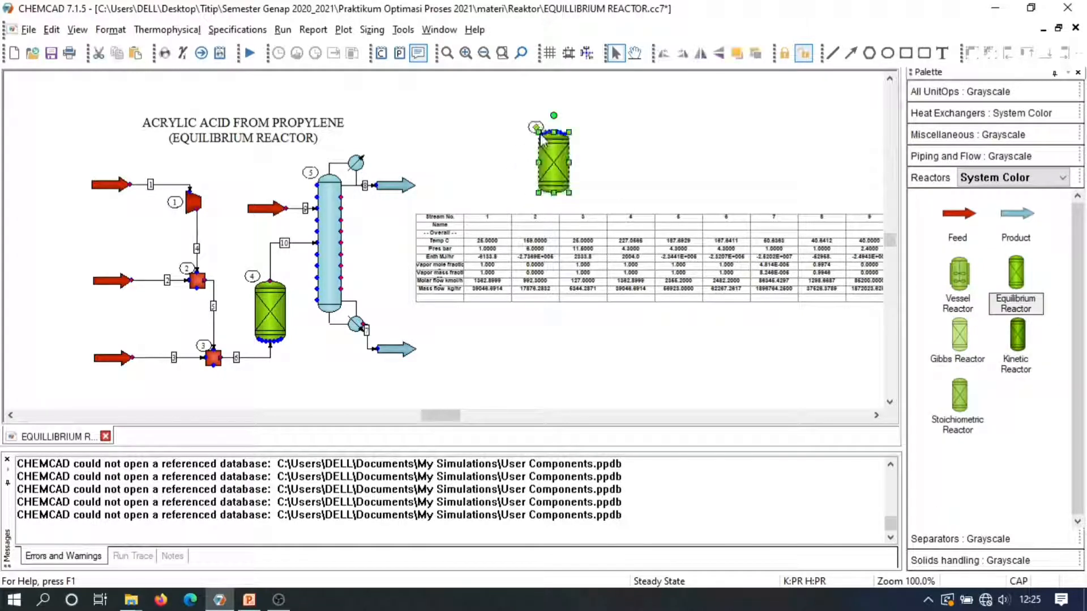
click(638, 151)
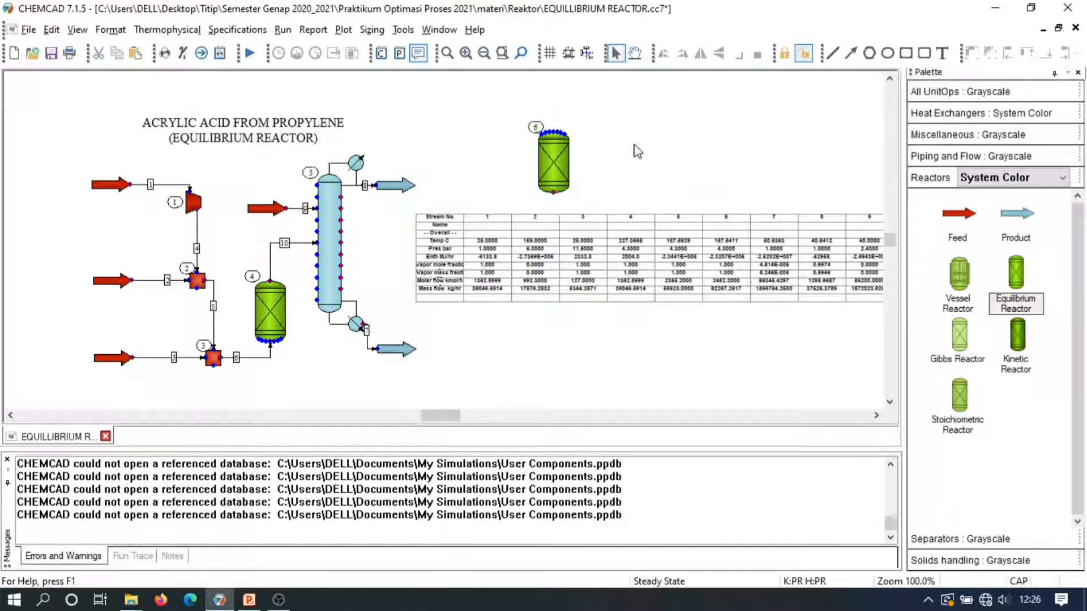
Rotate the newly placed equilibrium reactor by 180 degrees so its inlets face down, and delete it
click(552, 170)
click(600, 170)
mouse_move(272, 285)
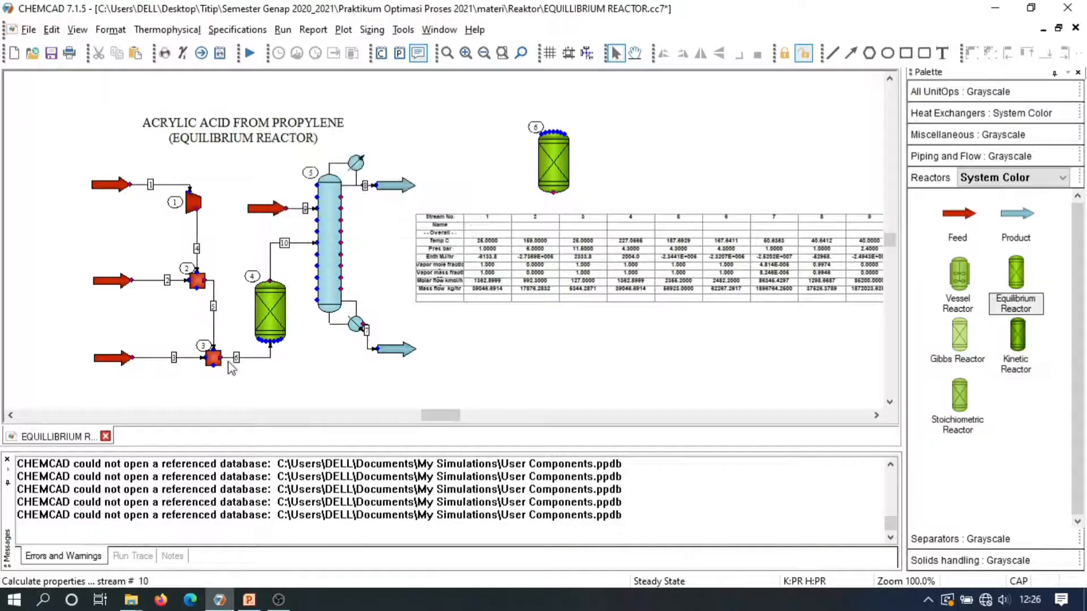
click(565, 180)
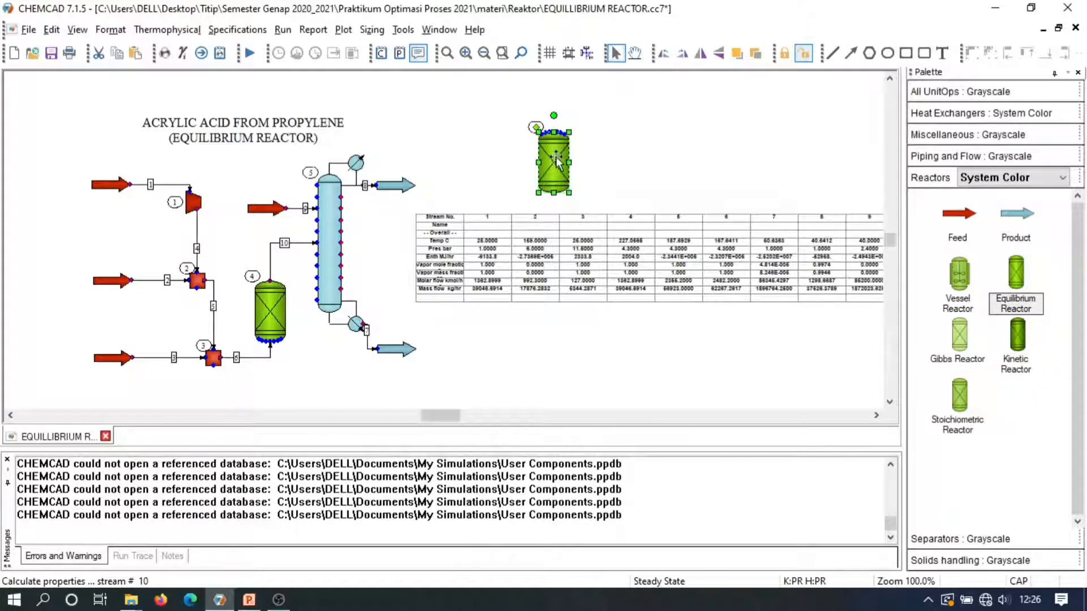
mouse_move(559, 162)
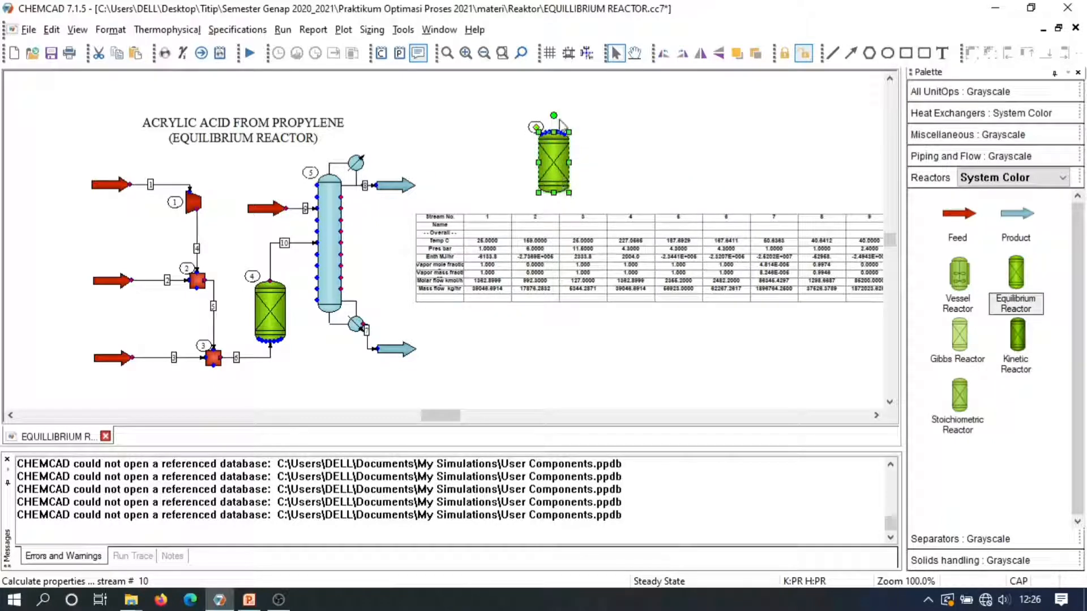
click(662, 55)
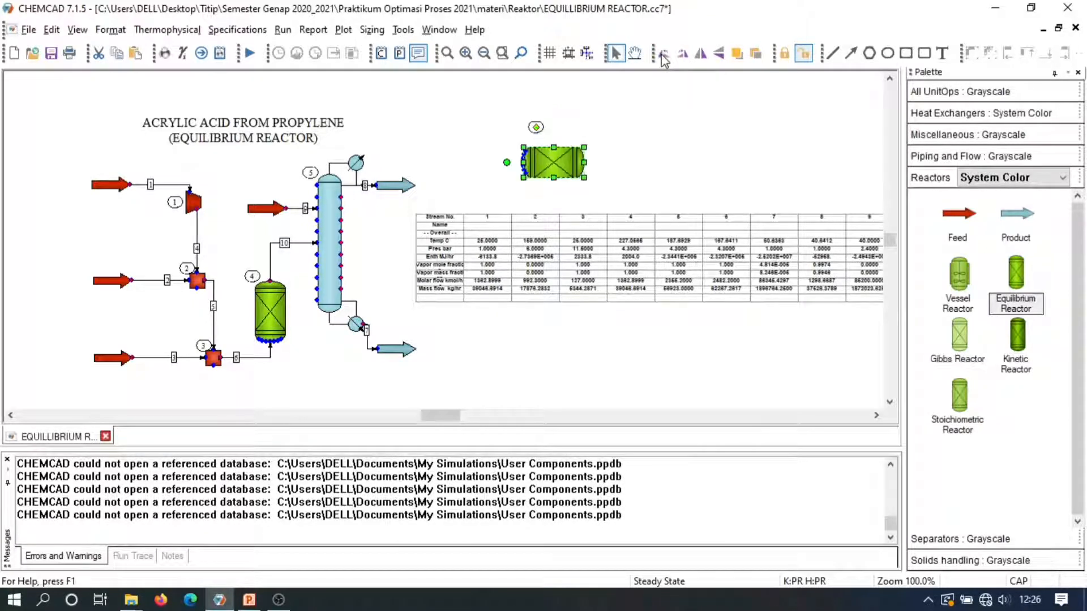
click(662, 55)
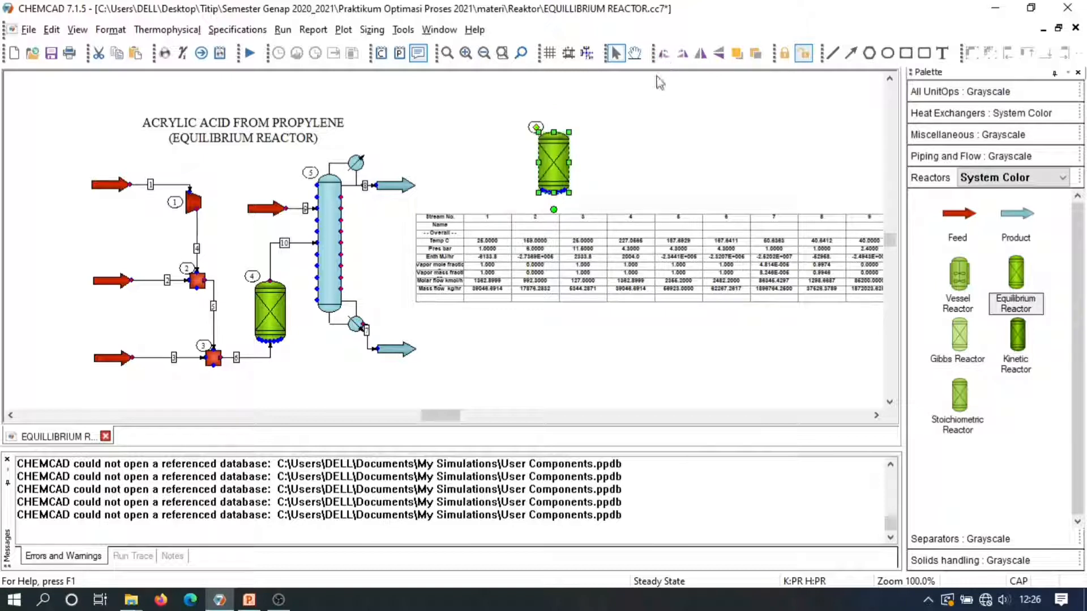
click(640, 165)
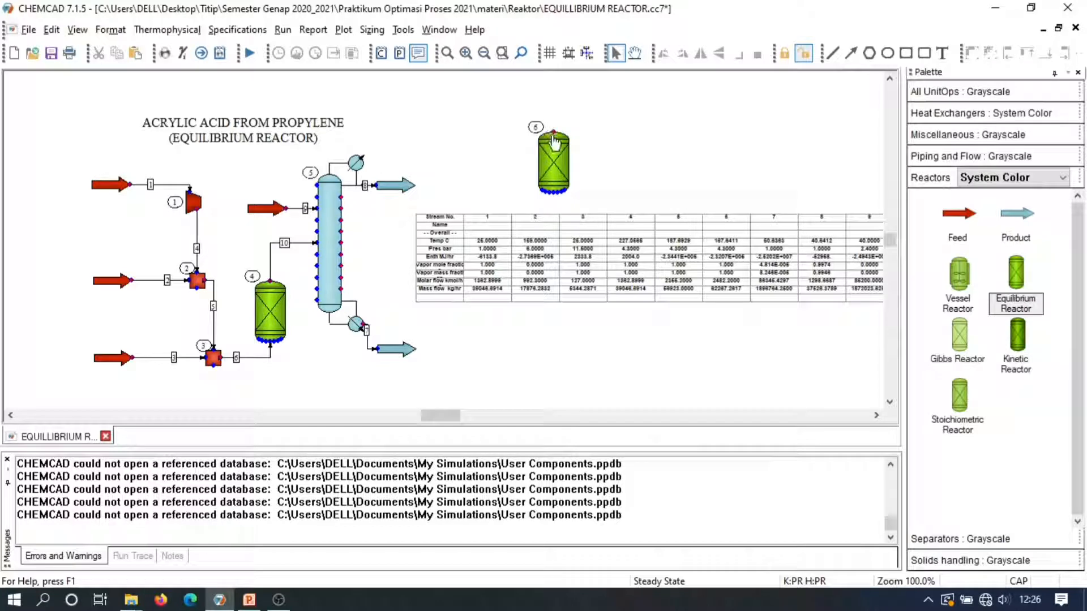
click(550, 166)
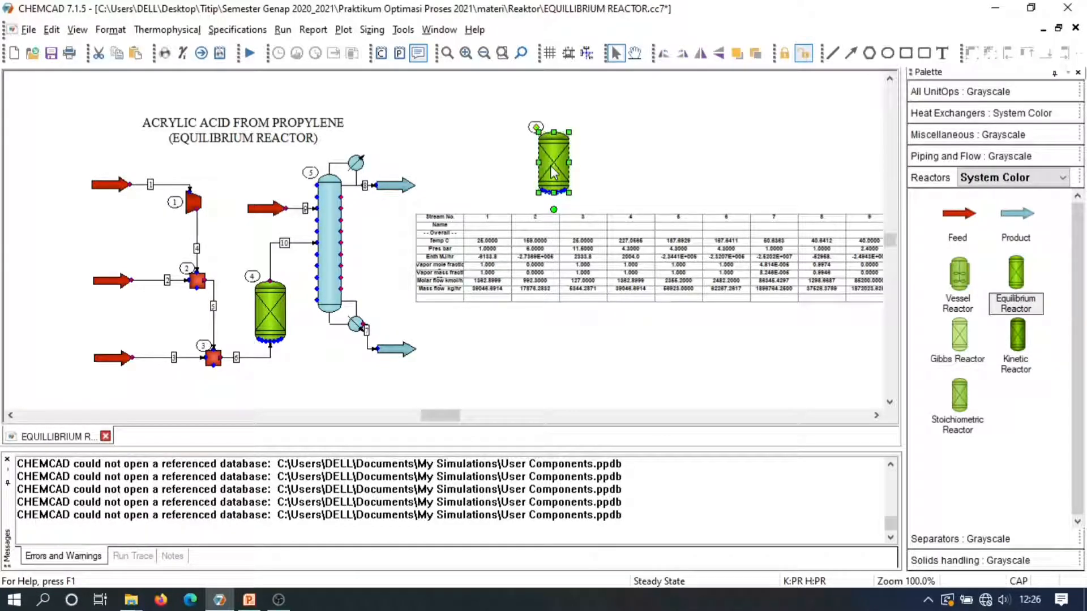
key(Delete)
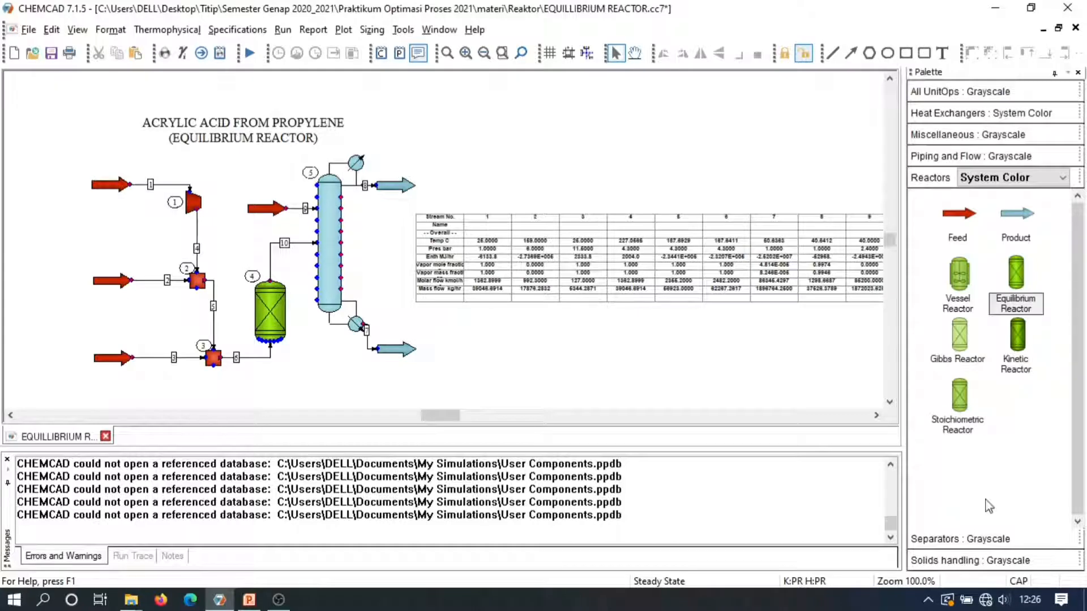
Place a Tower column from the separators over the stream table, and delete it
click(934, 541)
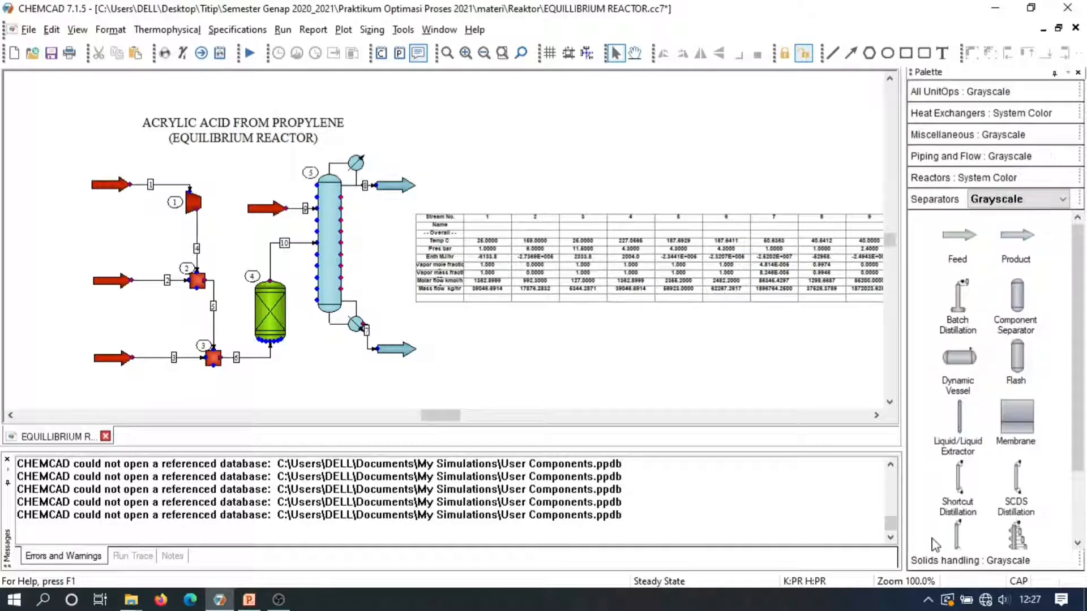
scroll(1078, 280, down, 2)
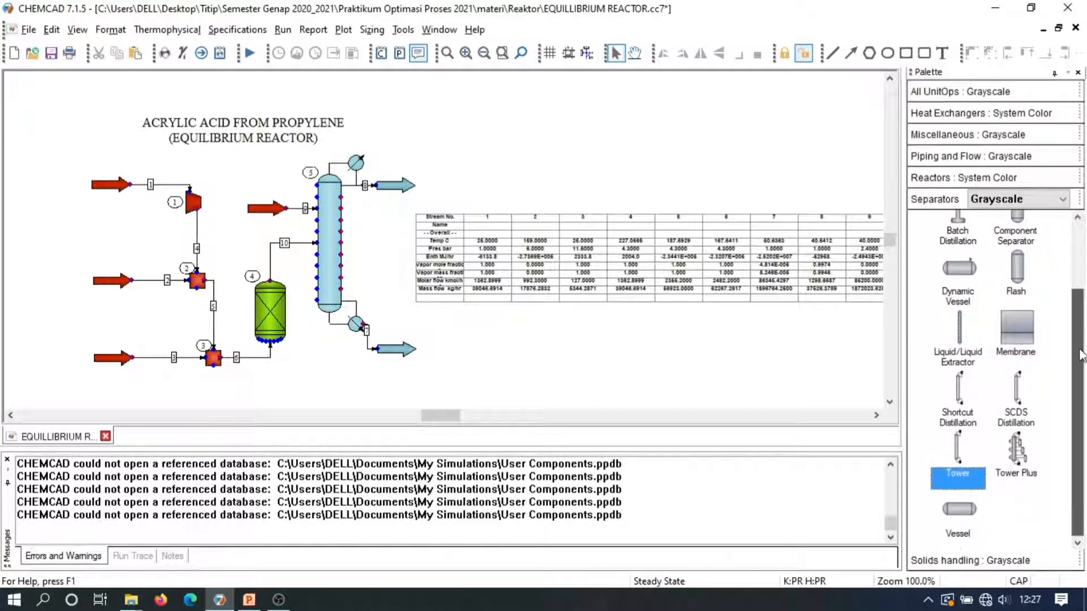
click(609, 203)
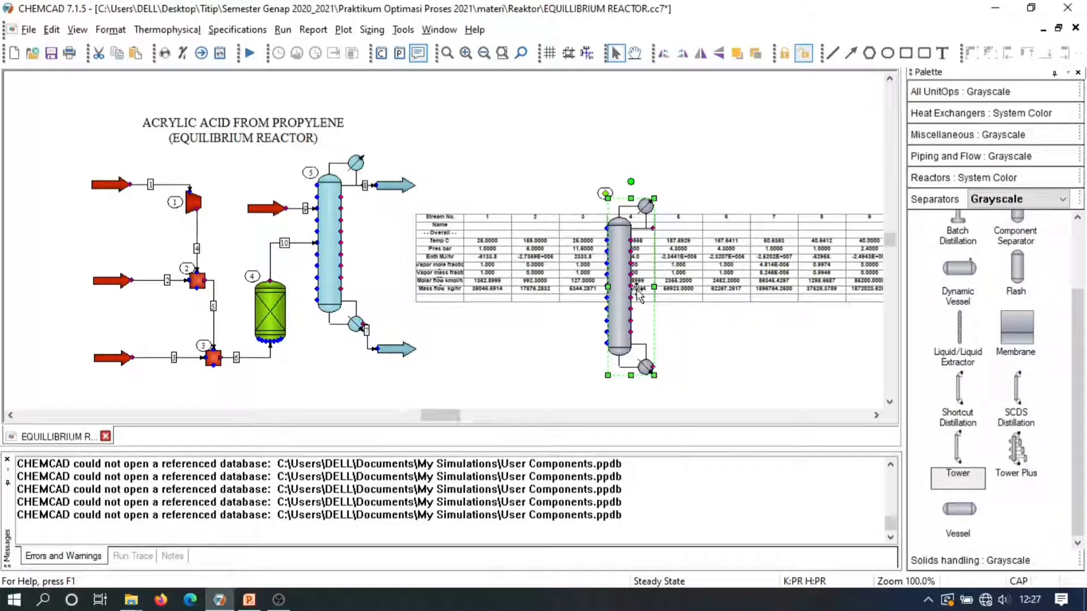
key(Delete)
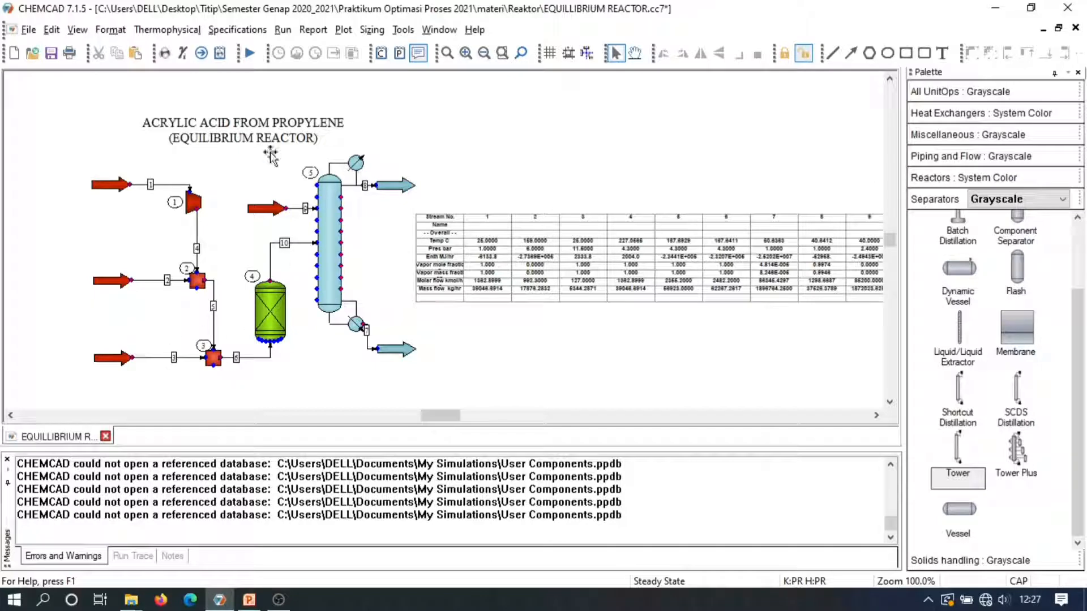
Examine the process path from the feeds through the compressor, mixers and equilibrium reactor to the tower and its top product
mouse_move(160, 283)
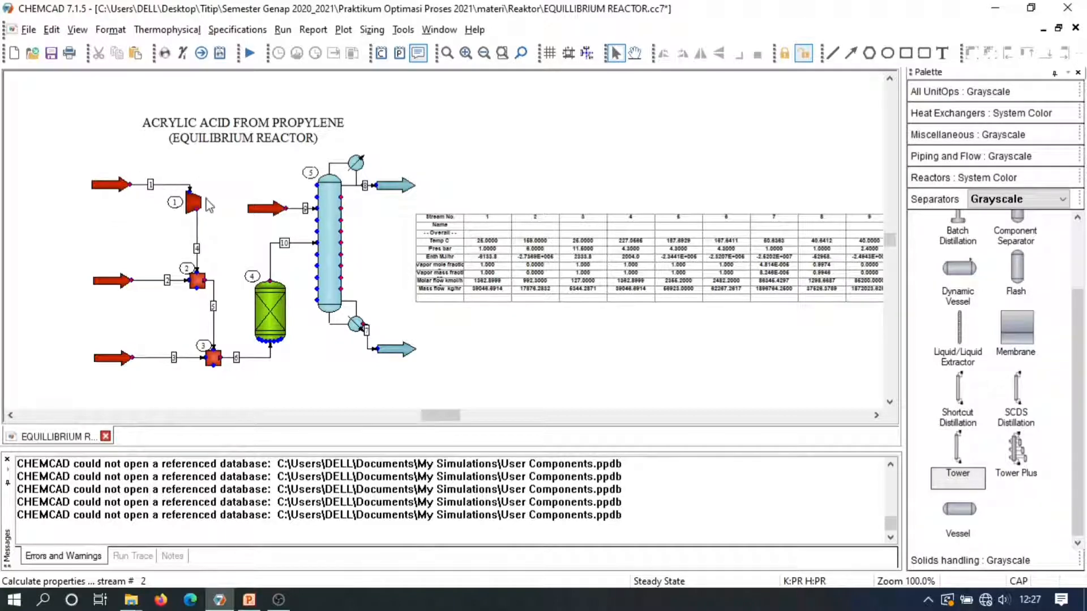
mouse_move(196, 204)
mouse_move(208, 286)
mouse_move(214, 361)
mouse_move(161, 368)
mouse_move(216, 367)
mouse_move(264, 290)
mouse_move(274, 349)
mouse_move(271, 311)
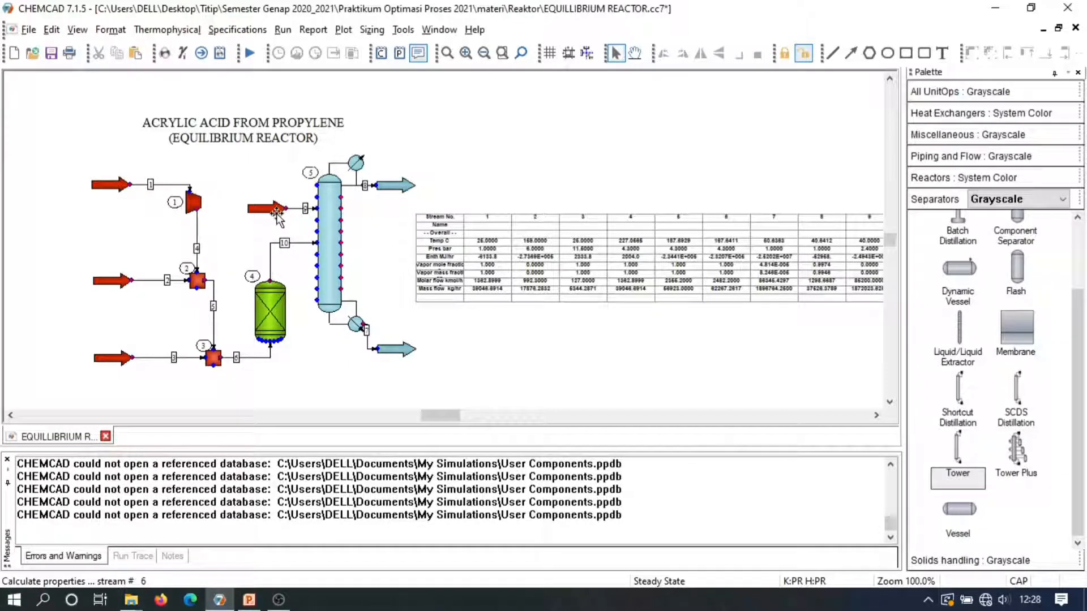
mouse_move(331, 209)
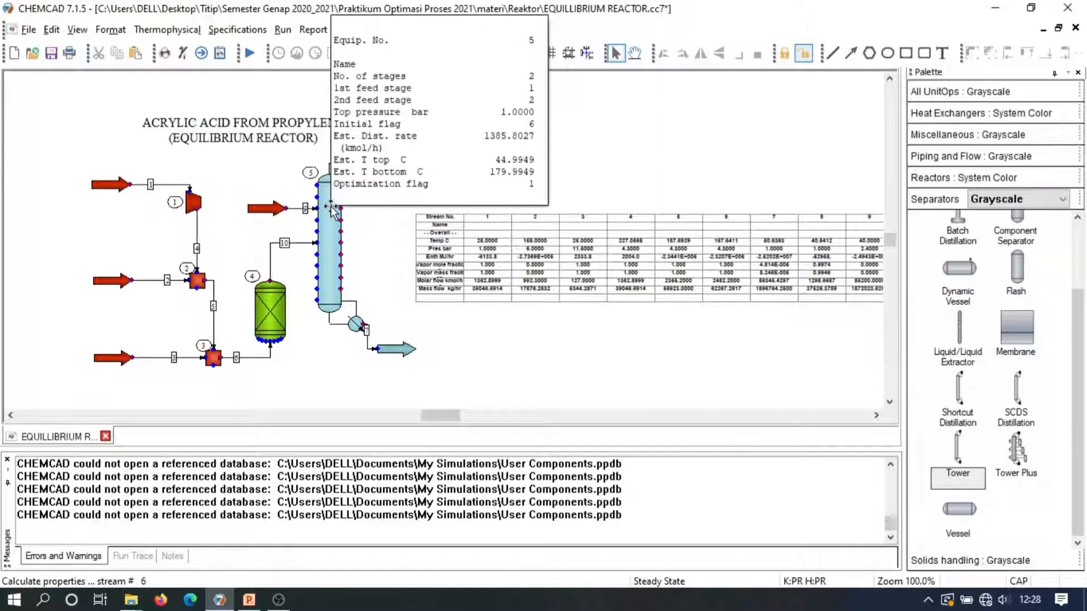
click(330, 242)
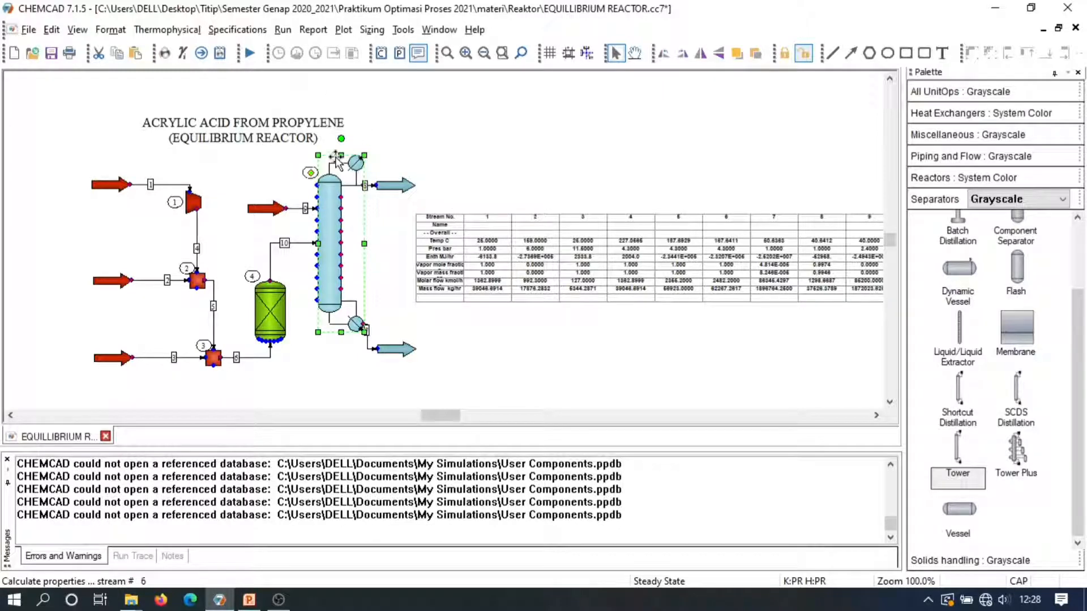
click(385, 187)
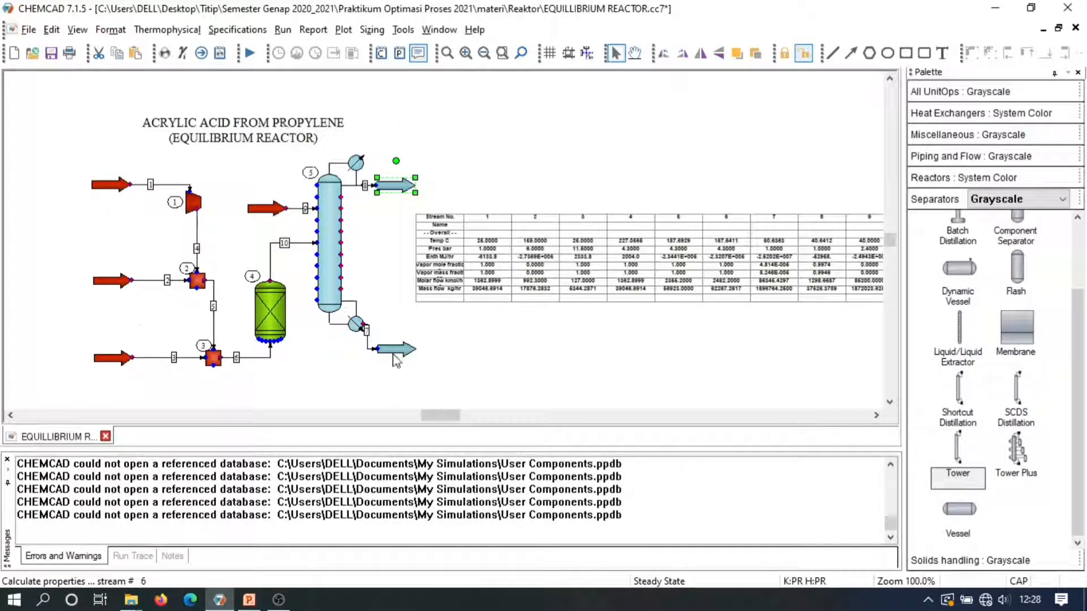
Open the data of feed stream 1 and compare it with the Aliran 1 column on the PowerPoint slide
click(518, 356)
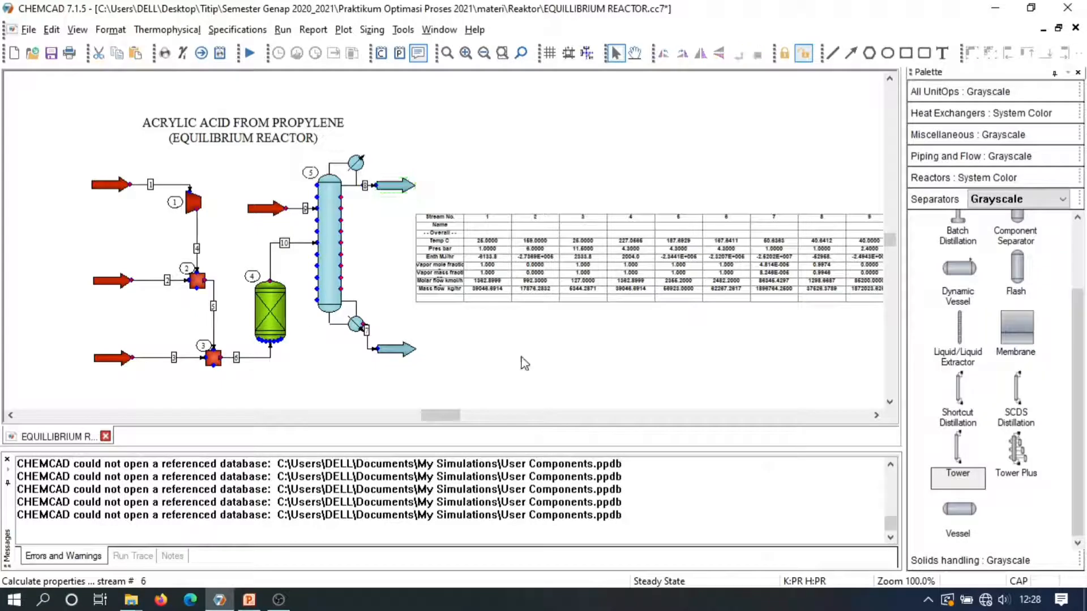
double_click(104, 189)
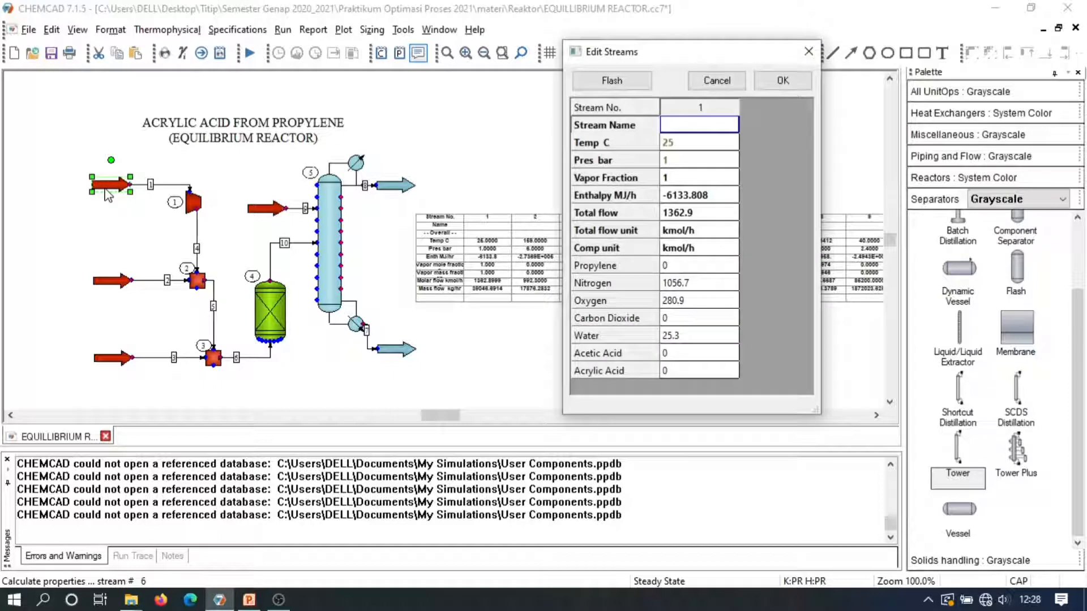
click(248, 600)
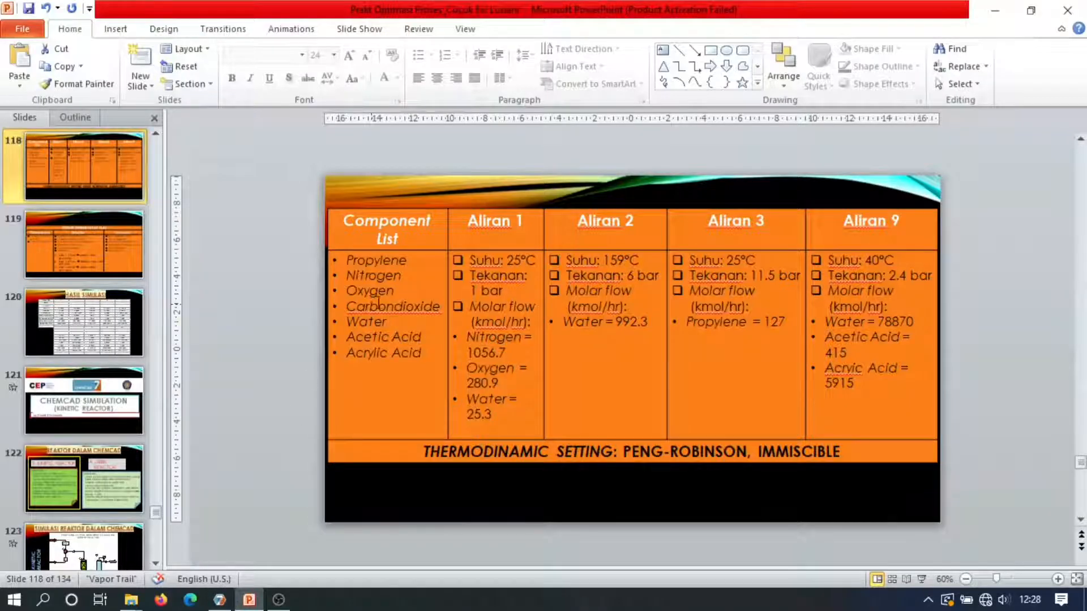
click(221, 600)
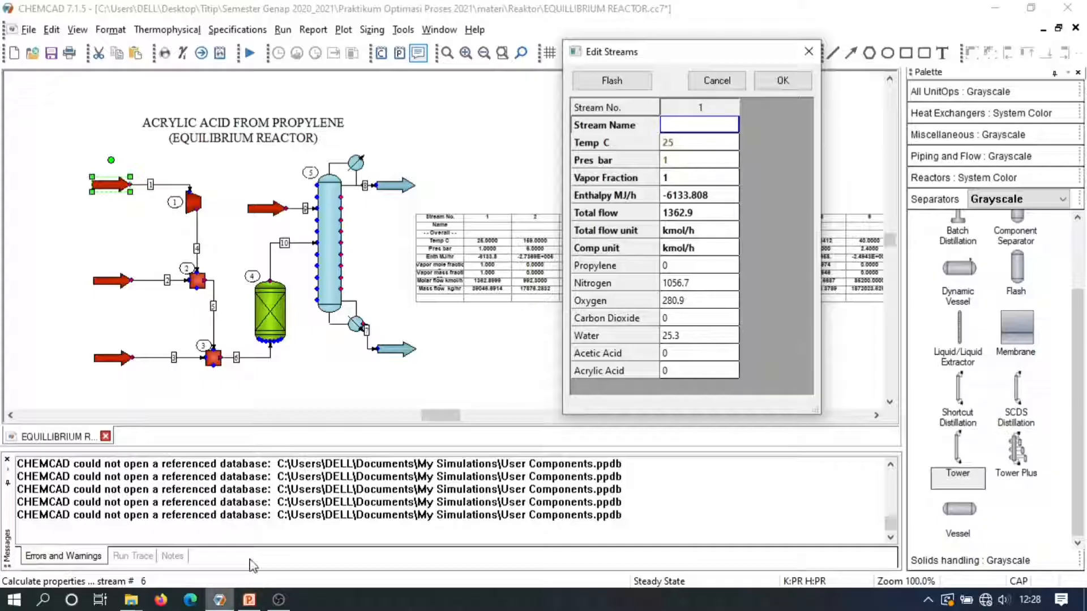
click(249, 599)
click(220, 600)
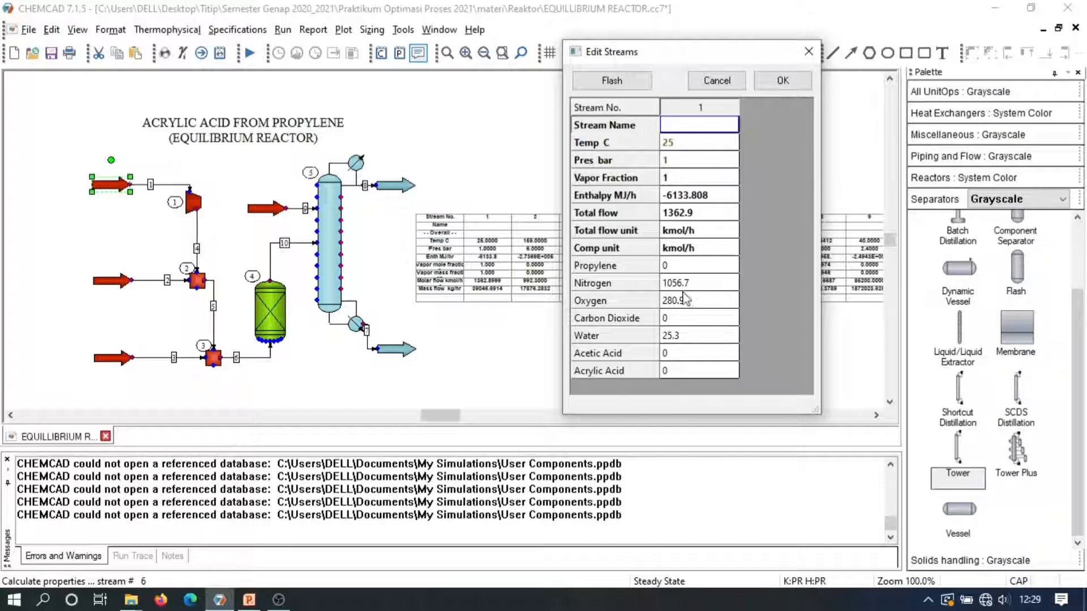
click(250, 600)
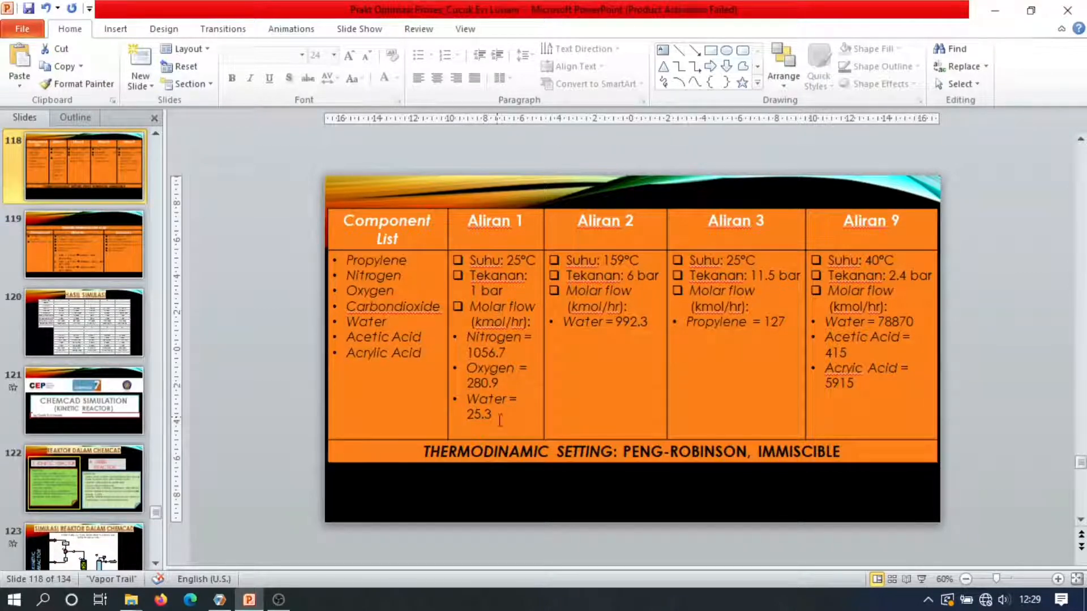
click(224, 602)
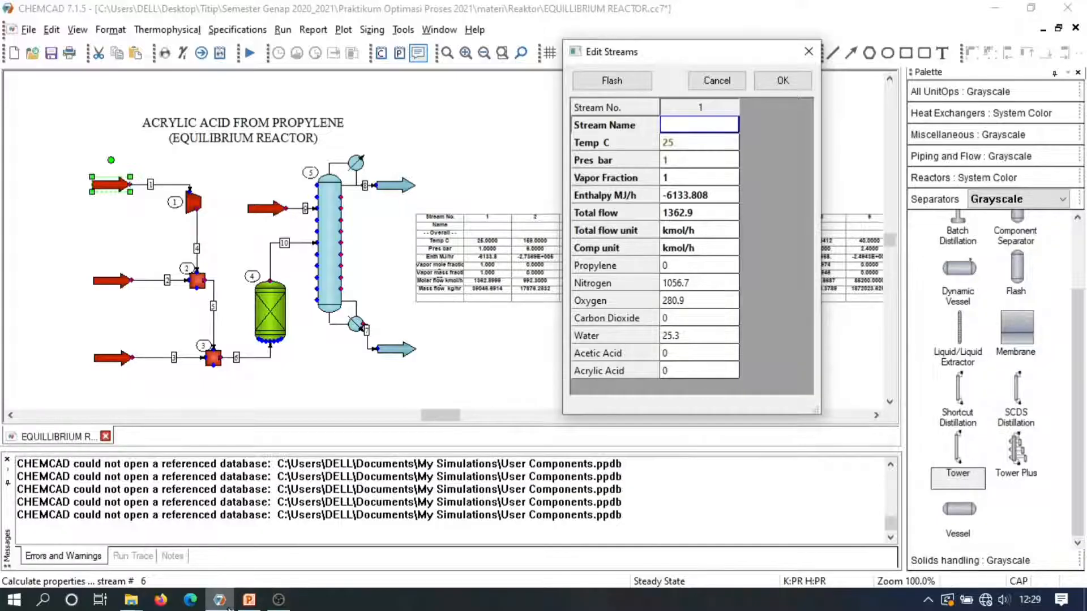
Review the temperature and pressure entries of stream 1 and the available composition units, keeping kmol/h
click(676, 146)
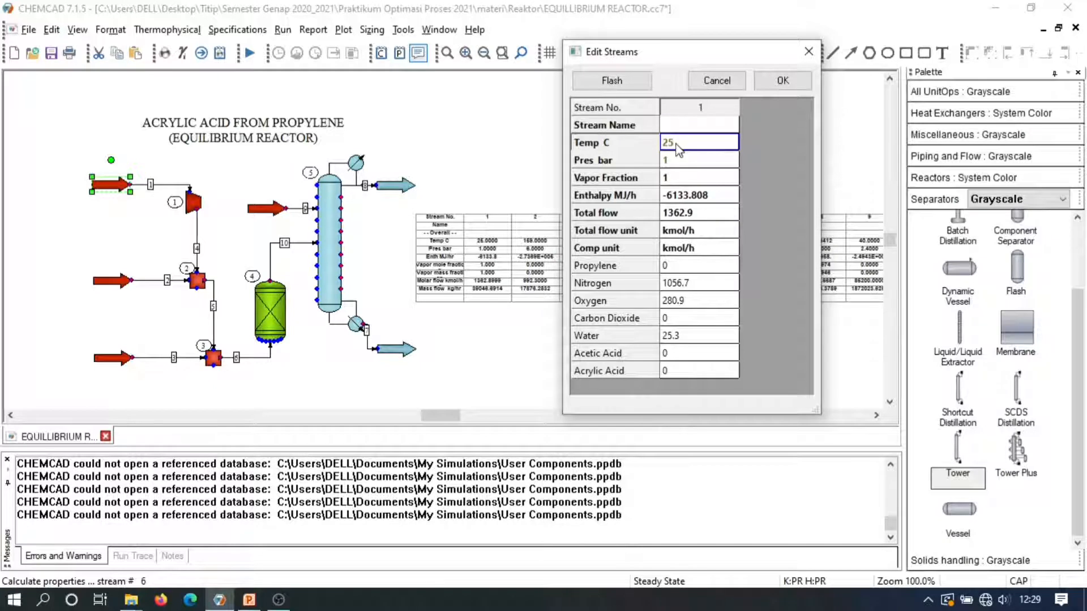
click(677, 145)
click(679, 164)
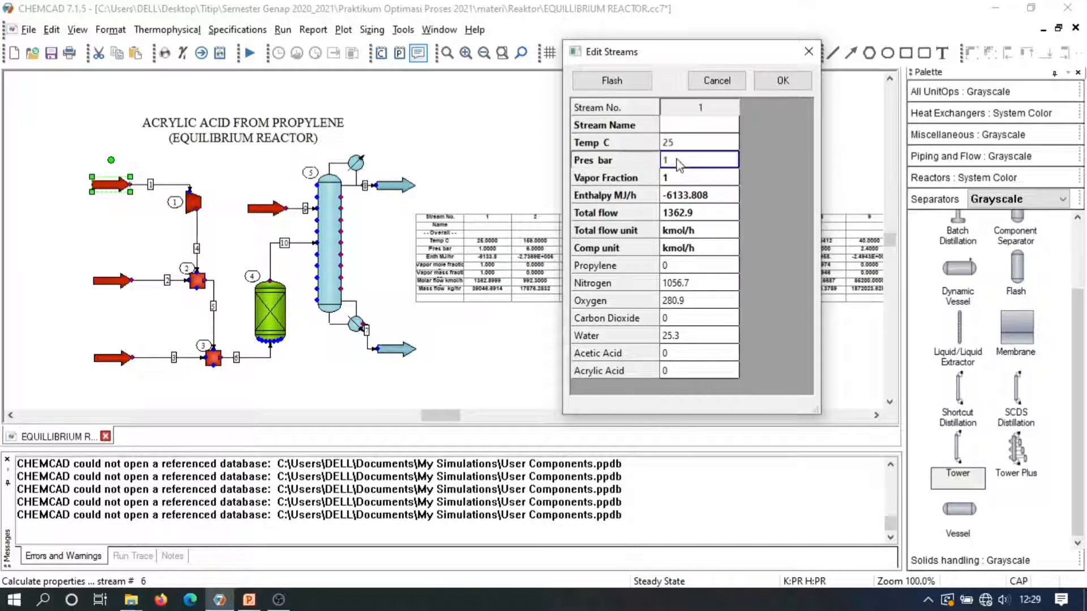
click(678, 162)
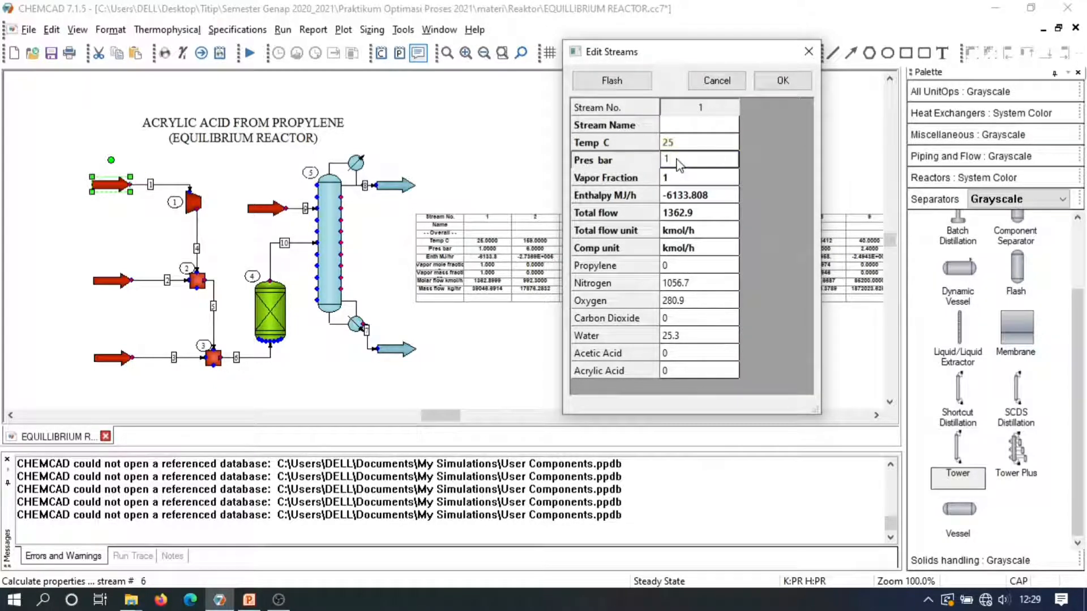
click(689, 253)
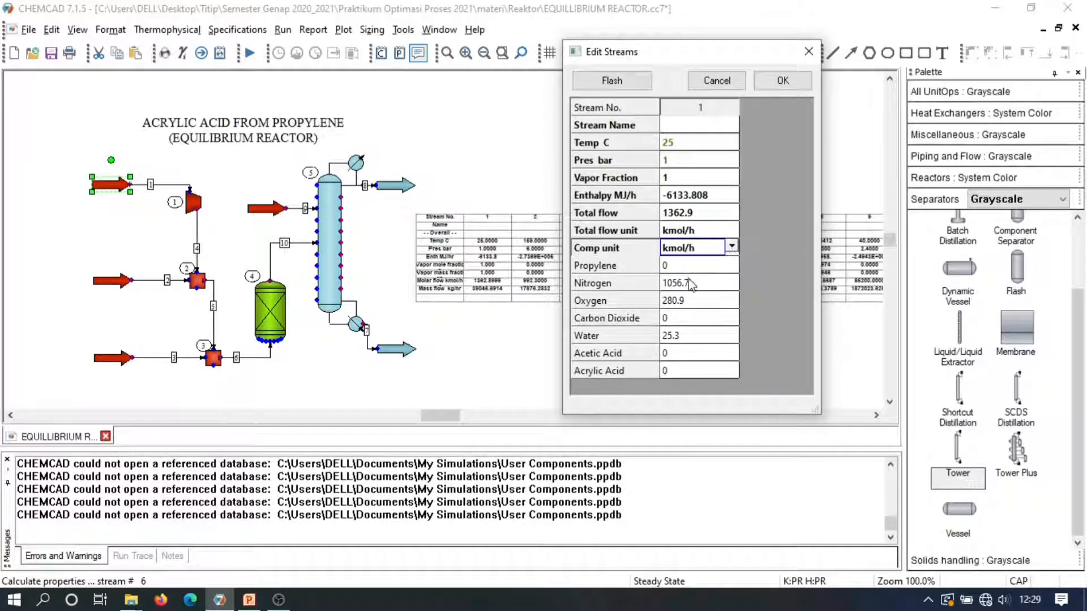
click(732, 247)
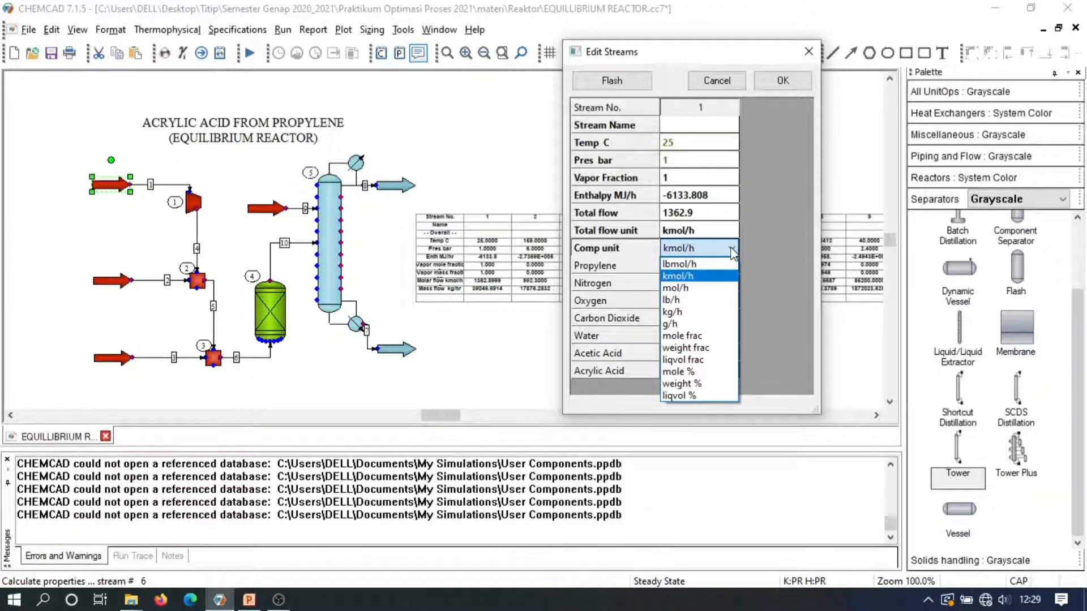
click(731, 249)
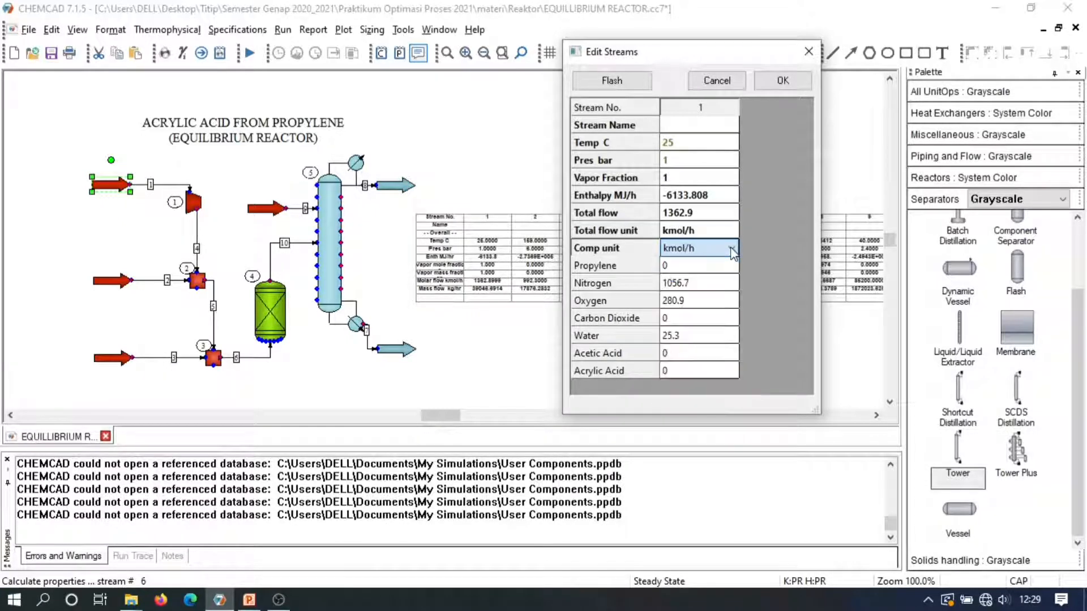
Check the nitrogen, oxygen and water flows of stream 1, and flash and accept the stream
click(683, 291)
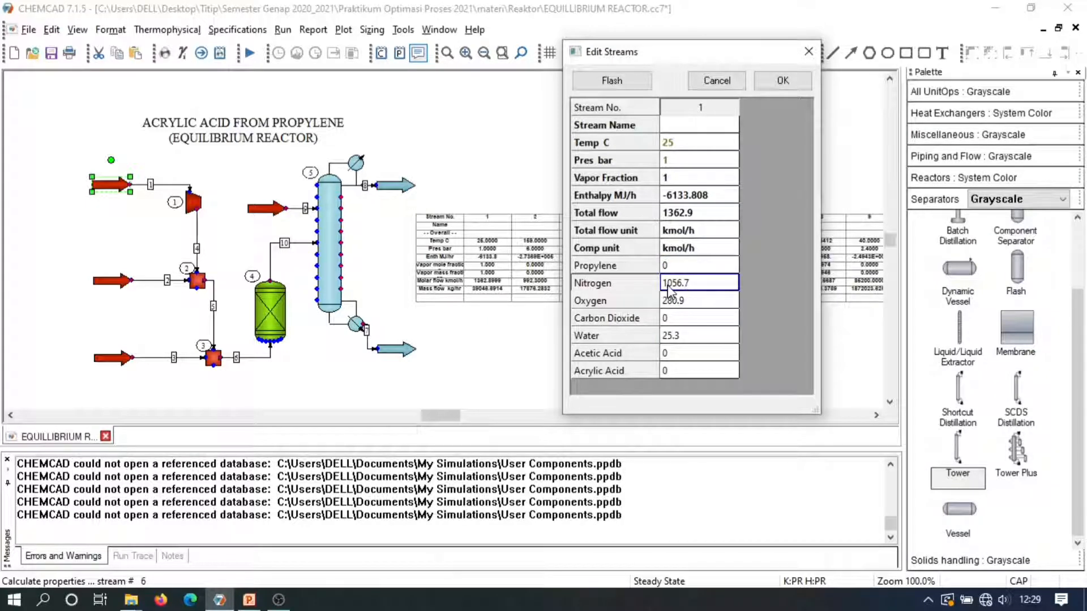
click(668, 287)
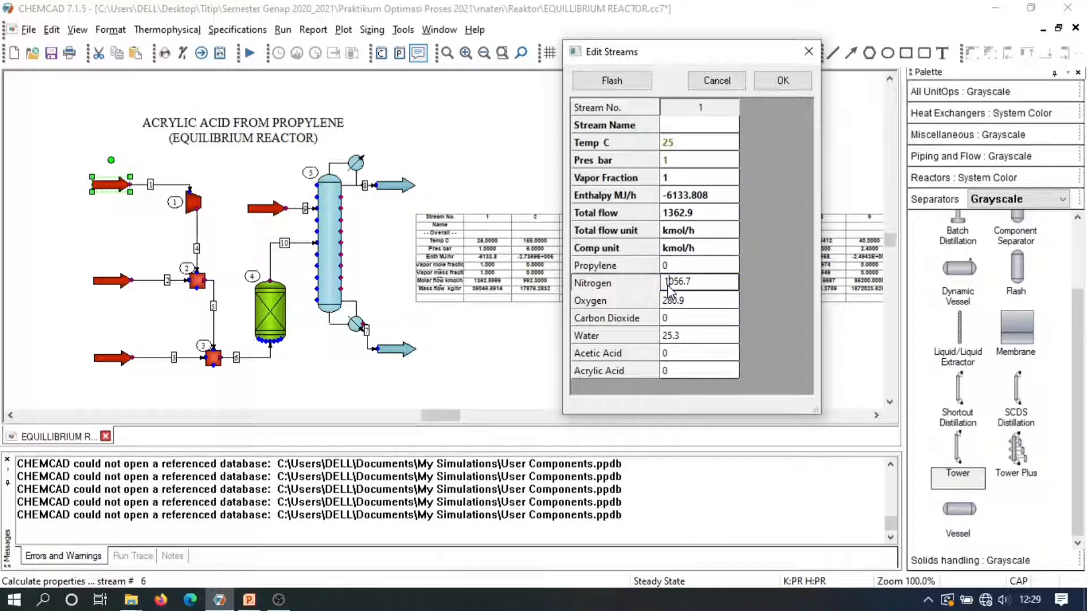
click(691, 304)
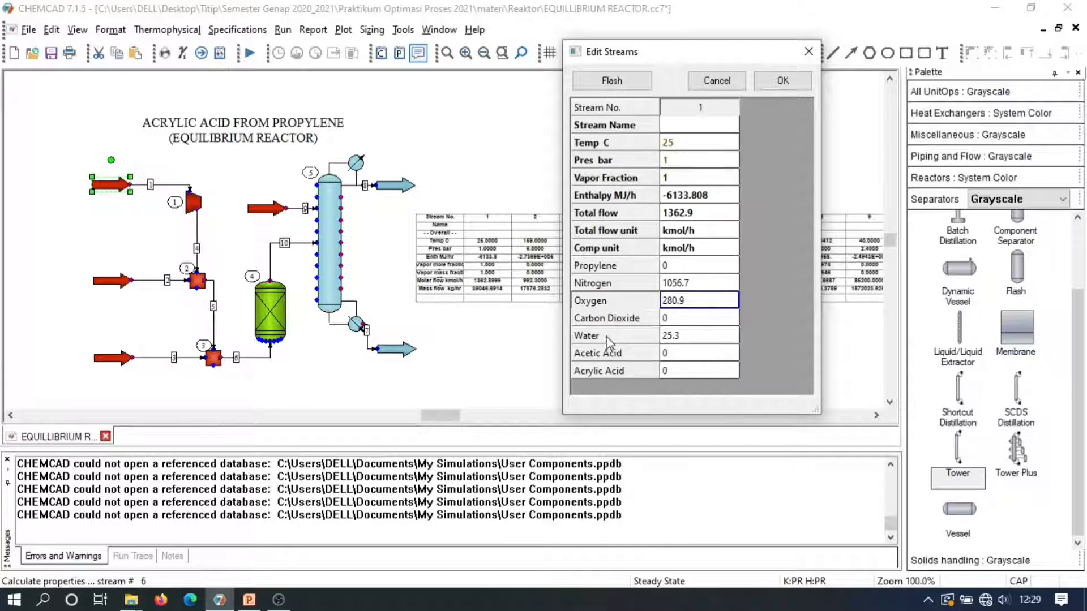
click(682, 338)
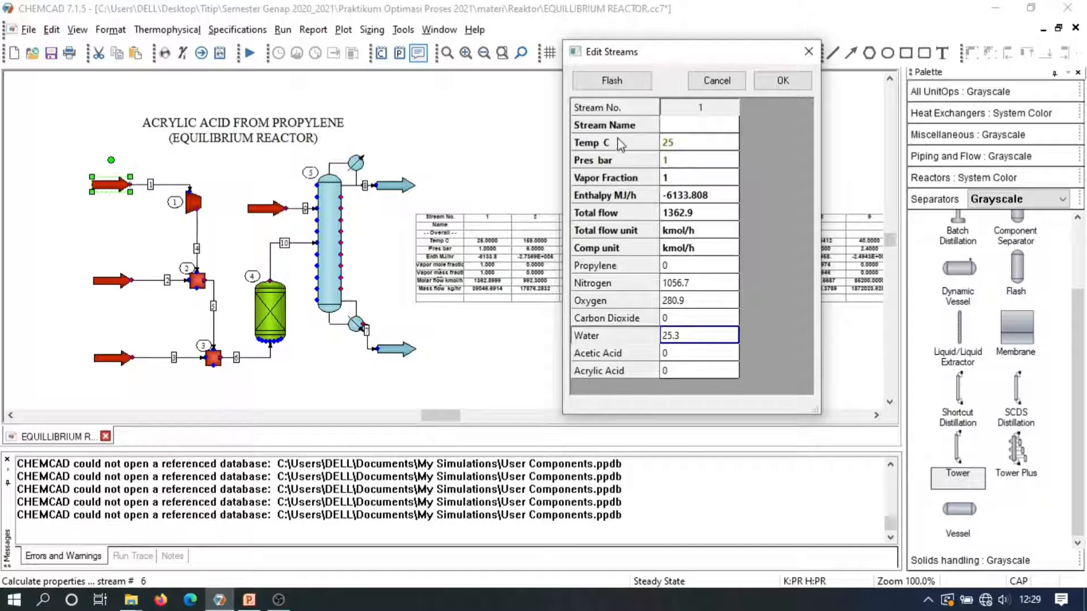
click(617, 81)
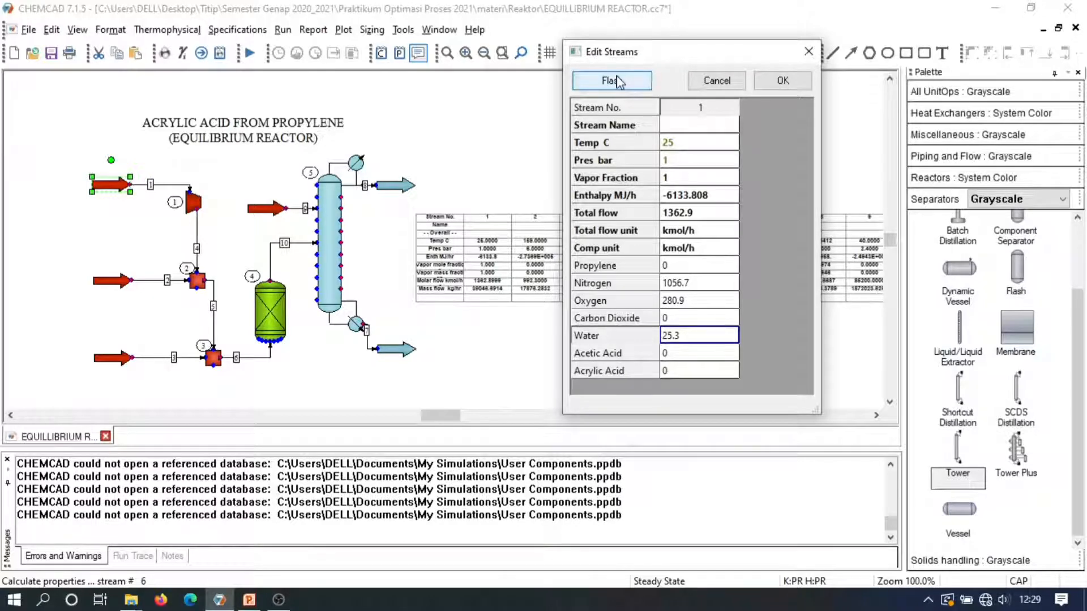
click(804, 84)
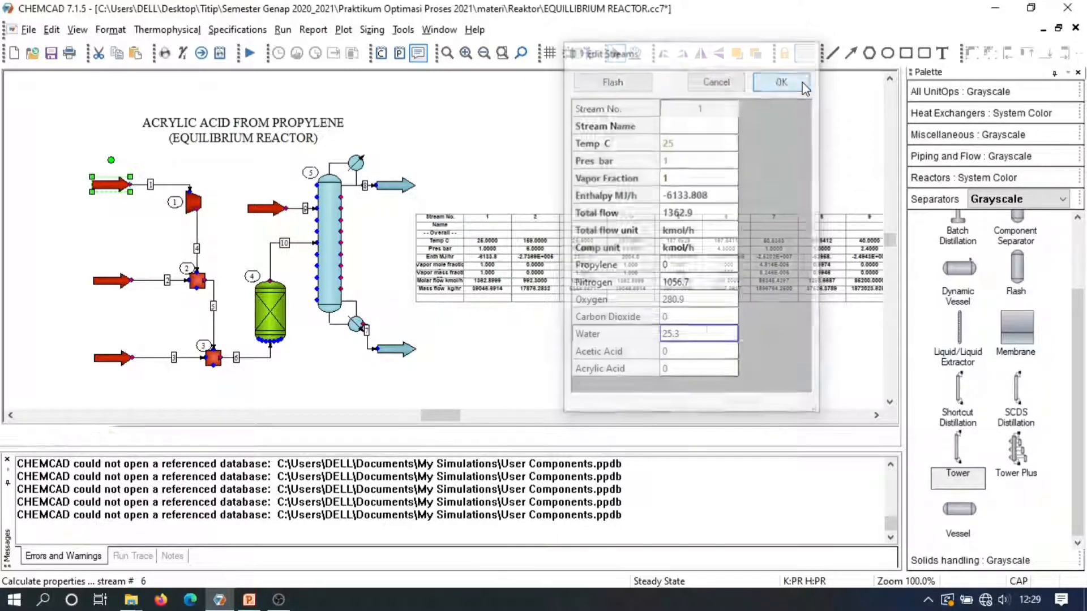
Open the data of feed stream 2 and compare it with the Aliran 2 column on the PowerPoint slide
double_click(115, 283)
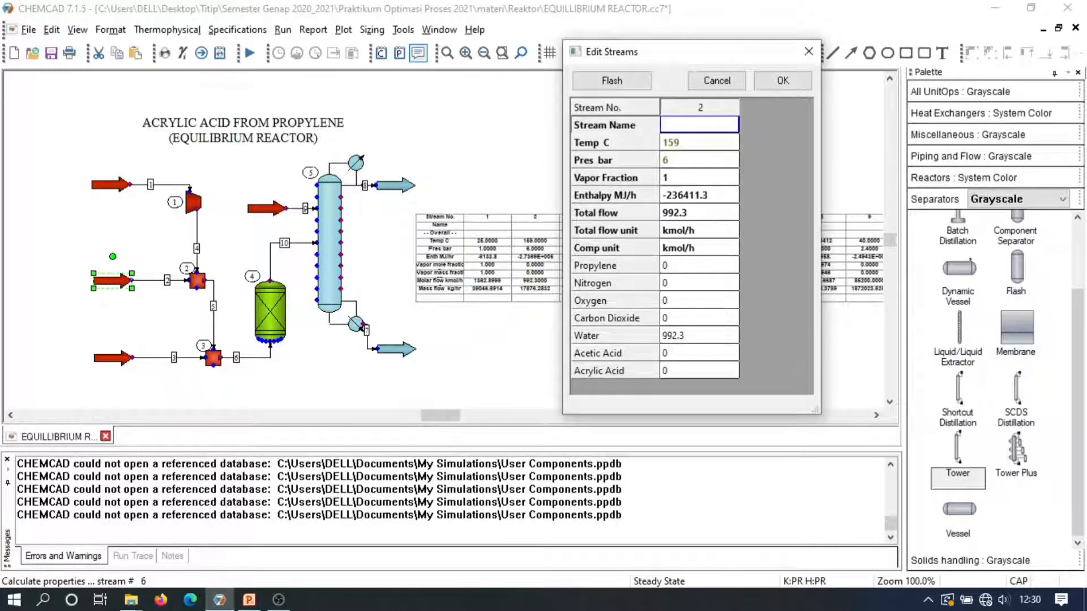
click(249, 601)
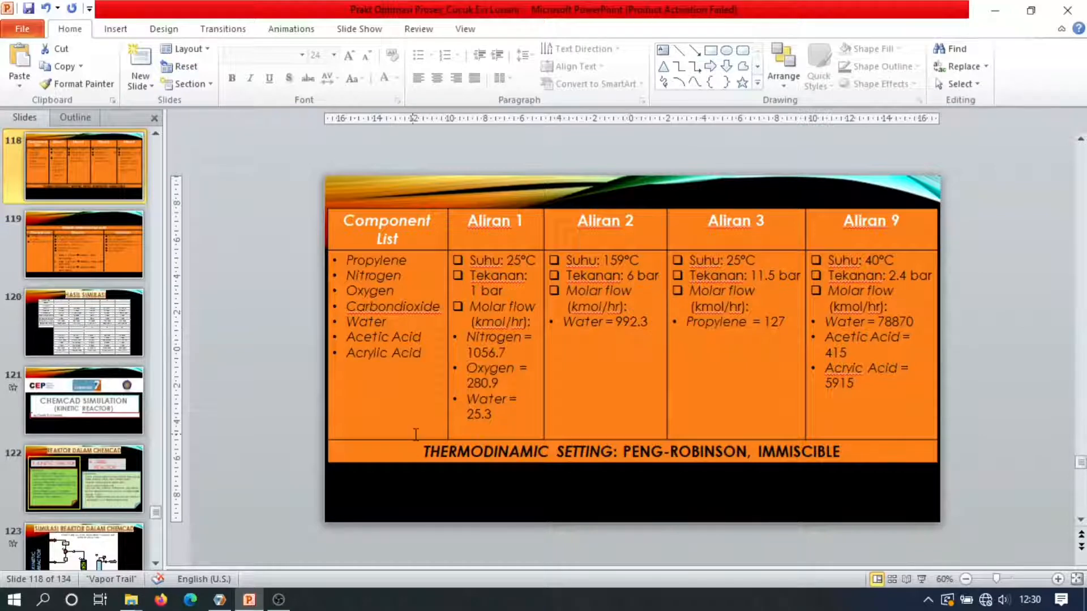
click(220, 599)
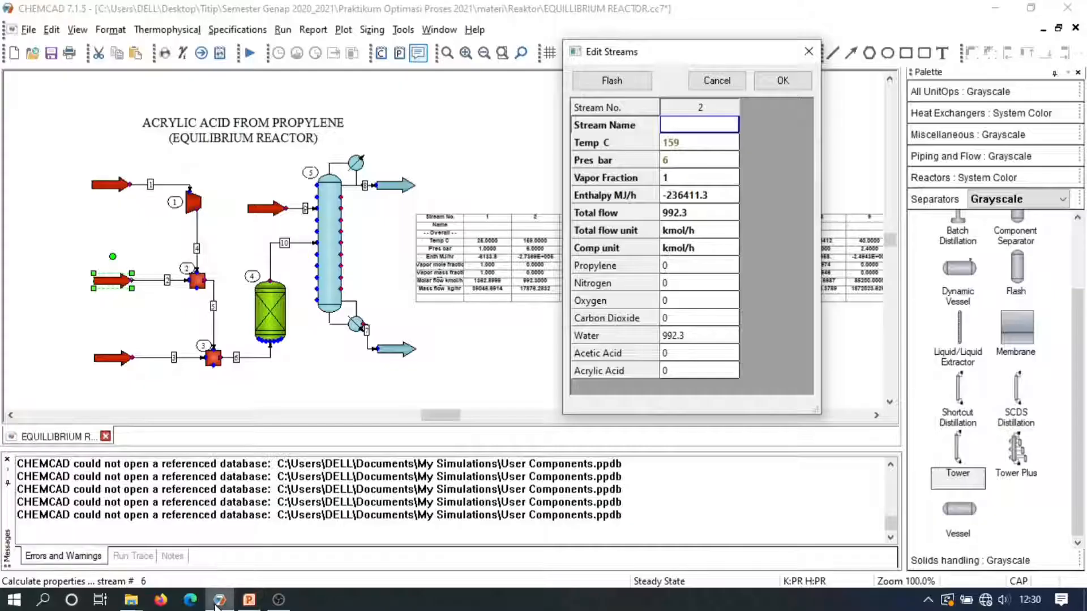
Check the temperature, pressure, composition unit and water flow of stream 2, and flash and accept the stream
click(673, 146)
click(678, 161)
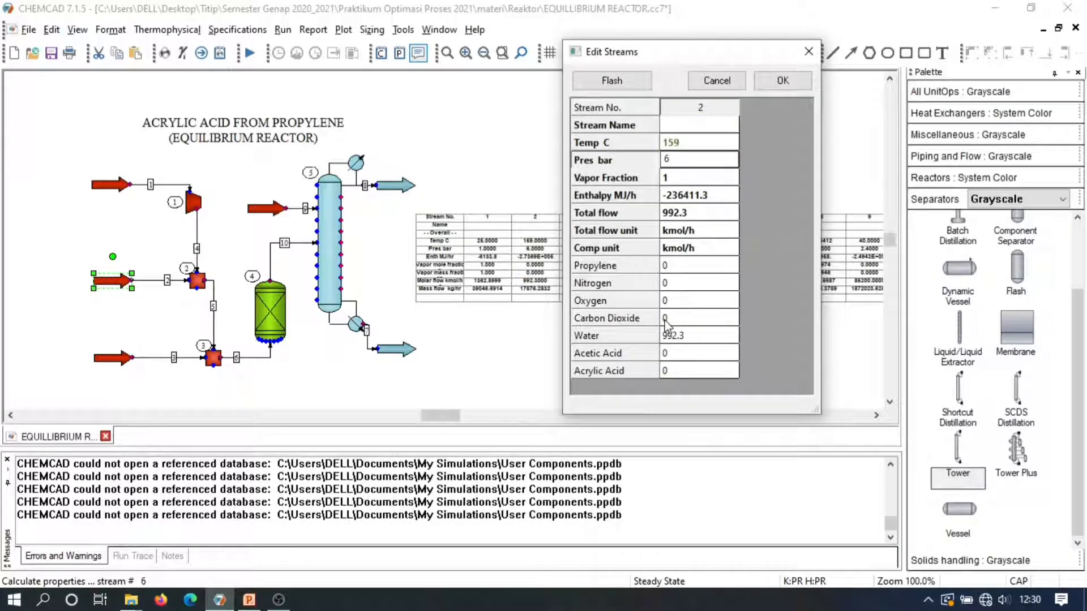
click(702, 249)
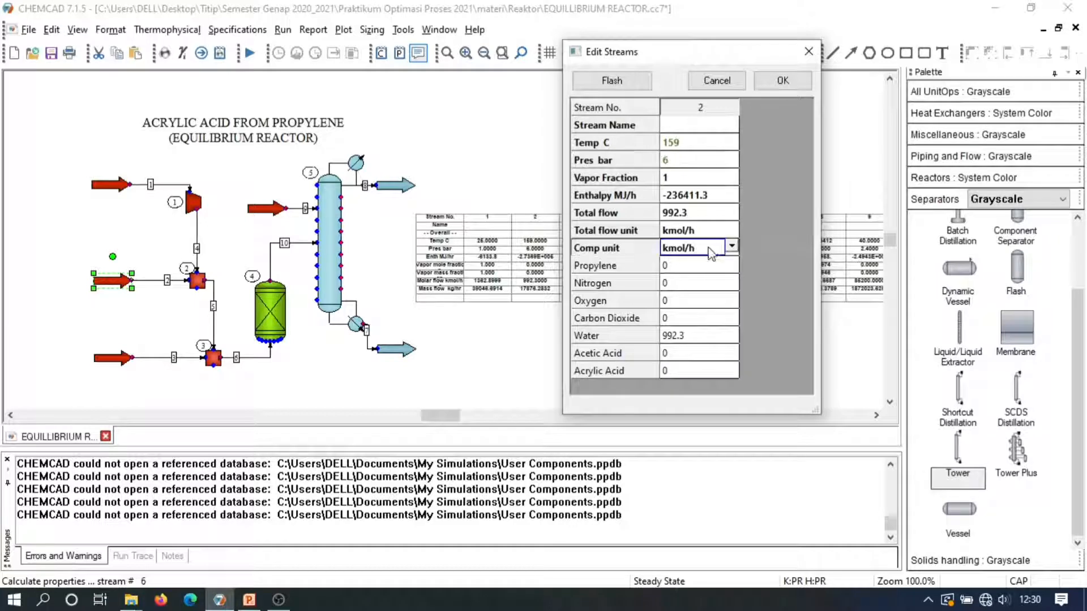
click(681, 340)
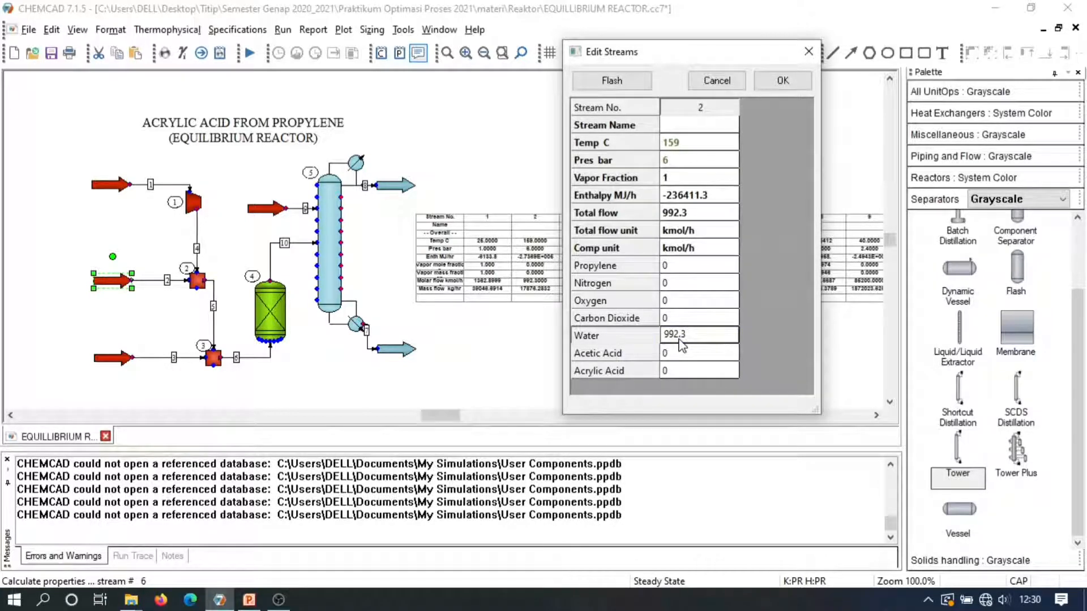
click(613, 87)
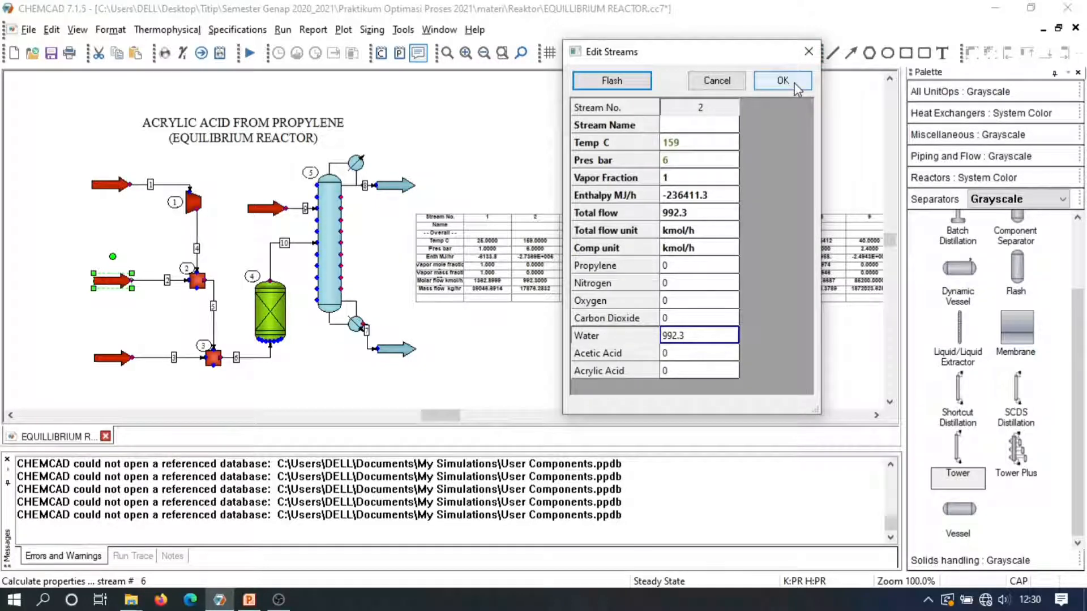
click(795, 84)
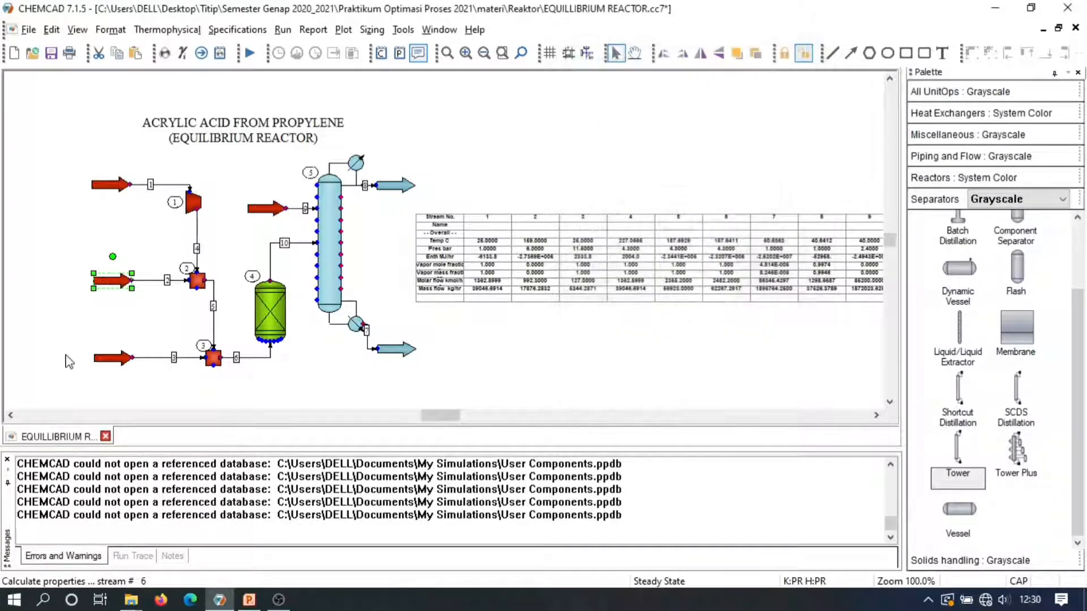
Open the data of feed stream 3 and compare it with the Aliran 3 column on the PowerPoint slide
double_click(120, 360)
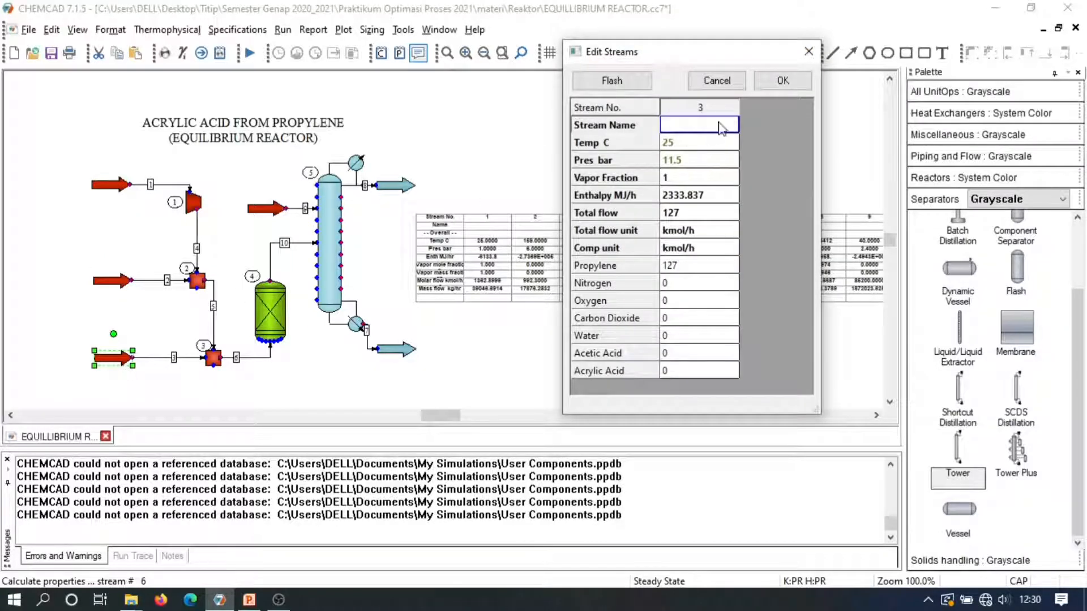
click(248, 600)
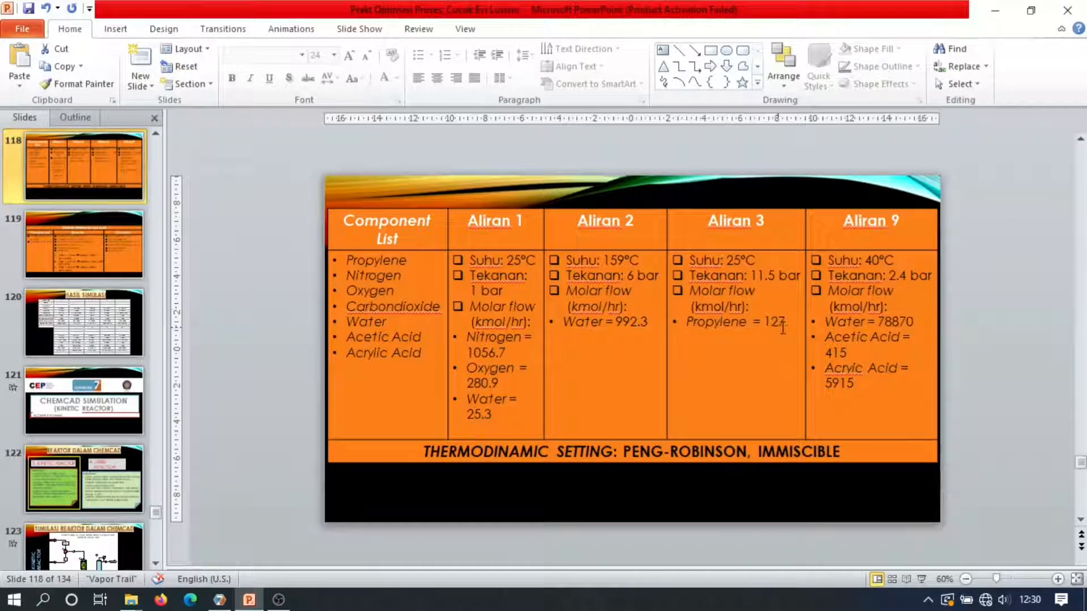
click(226, 604)
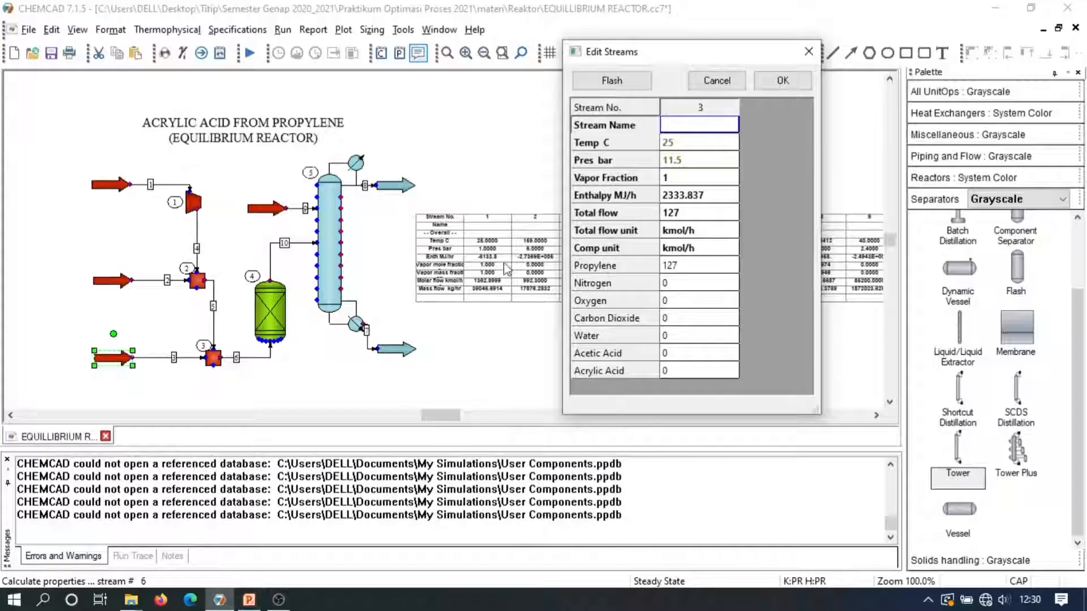
Check the temperature, pressure, composition unit and propylene flow of stream 3, and flash and accept the stream
click(673, 144)
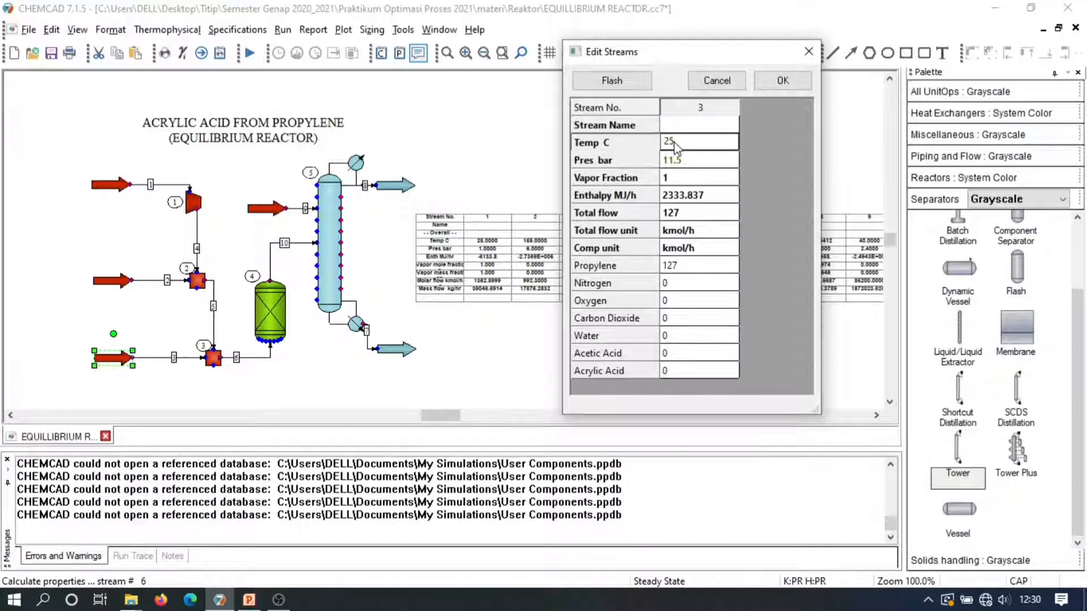
click(686, 164)
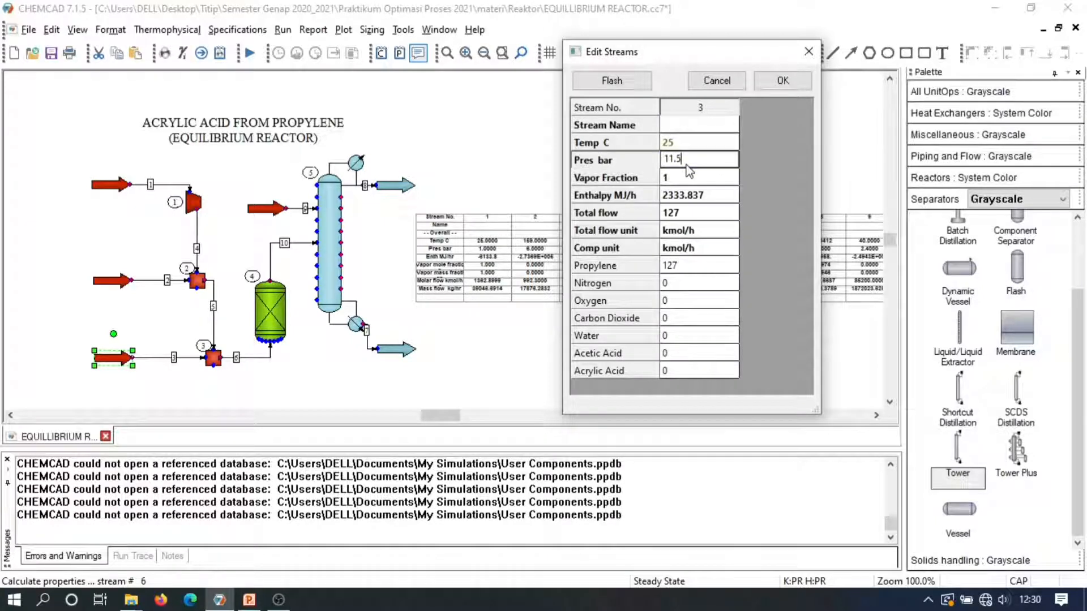
click(702, 248)
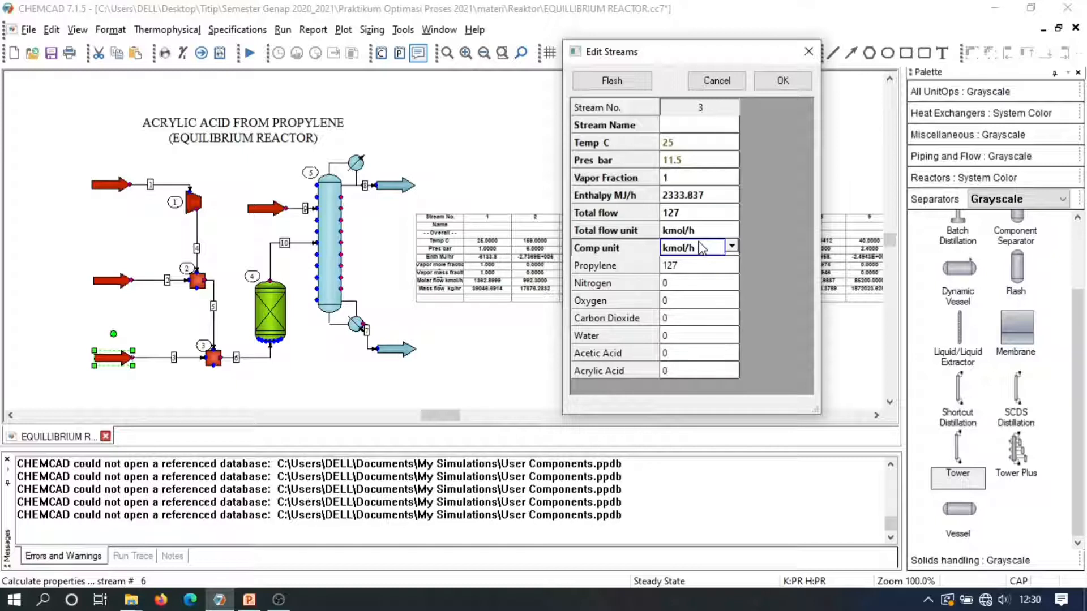
click(673, 272)
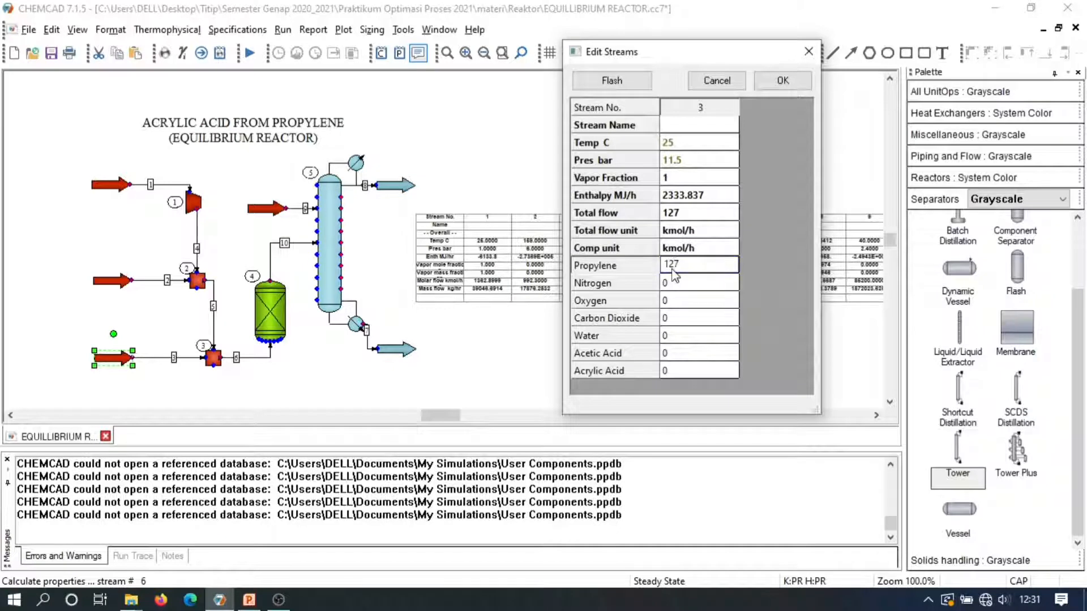
click(614, 78)
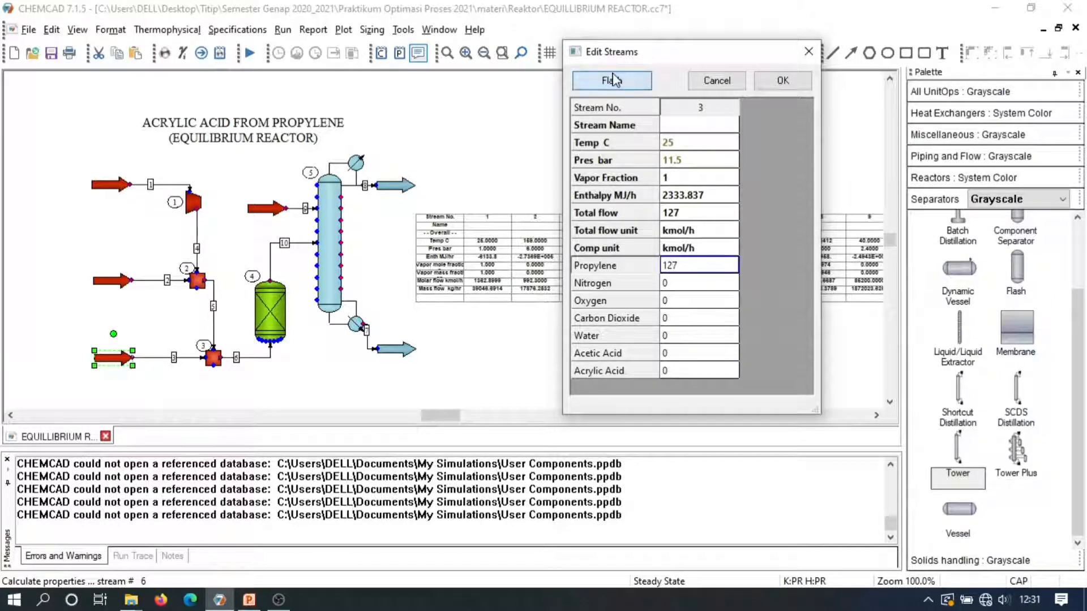
click(793, 82)
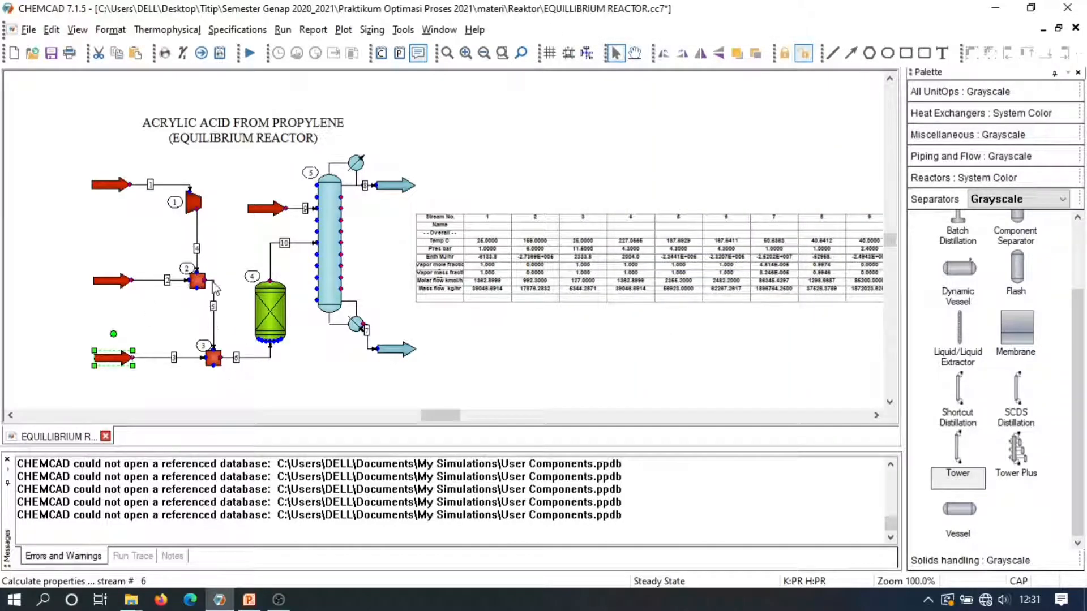
Open the compressor's specifications and compare its outlet pressure and efficiency with the Compressor column on the PowerPoint operating conditions slide
double_click(194, 210)
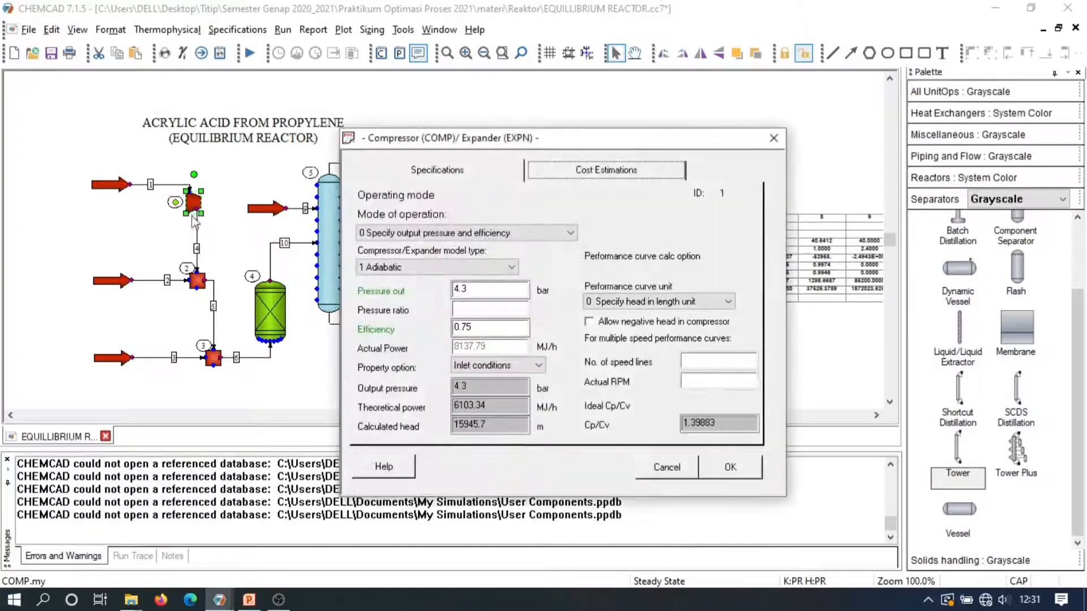
click(248, 601)
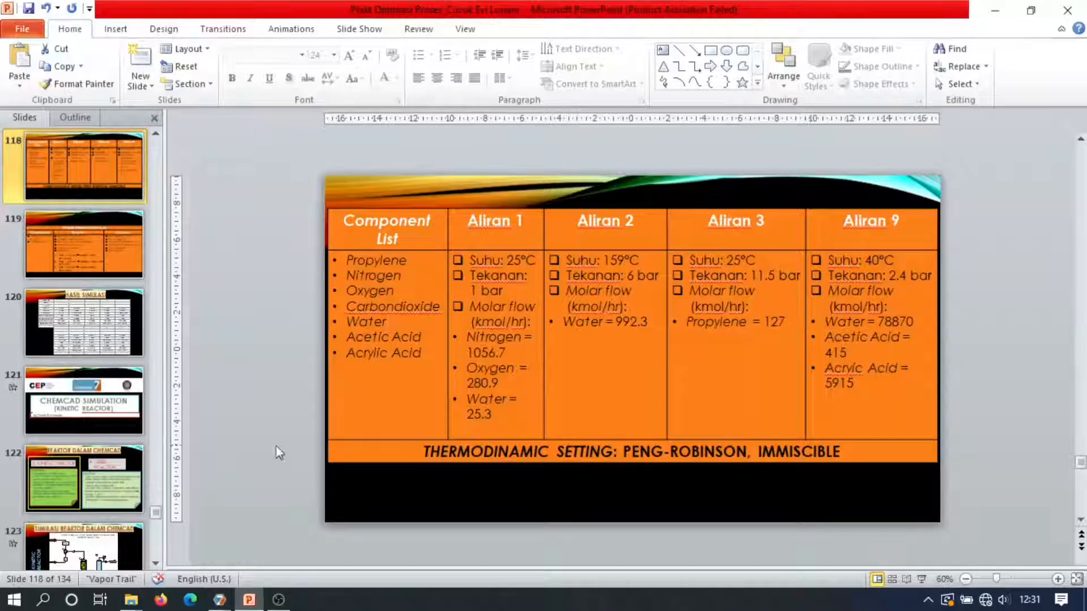
click(96, 258)
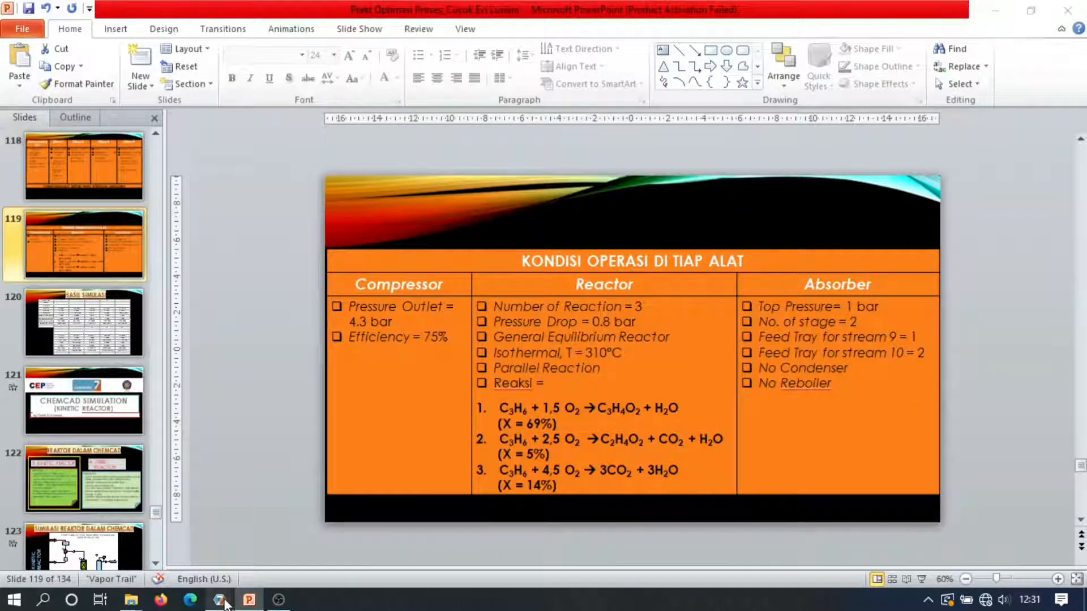
mouse_move(225, 603)
click(328, 520)
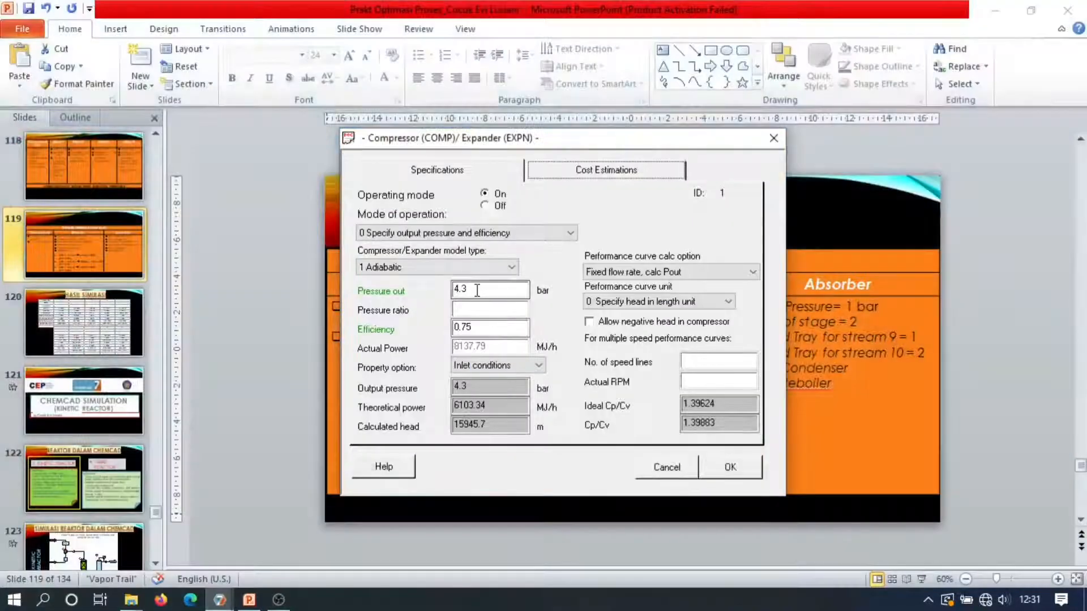
click(477, 290)
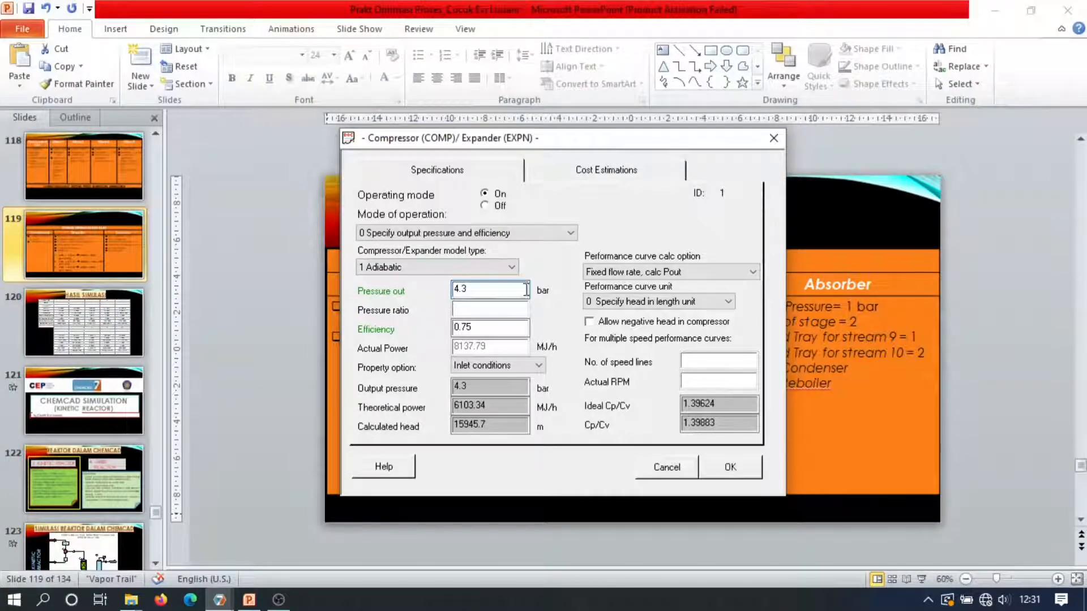
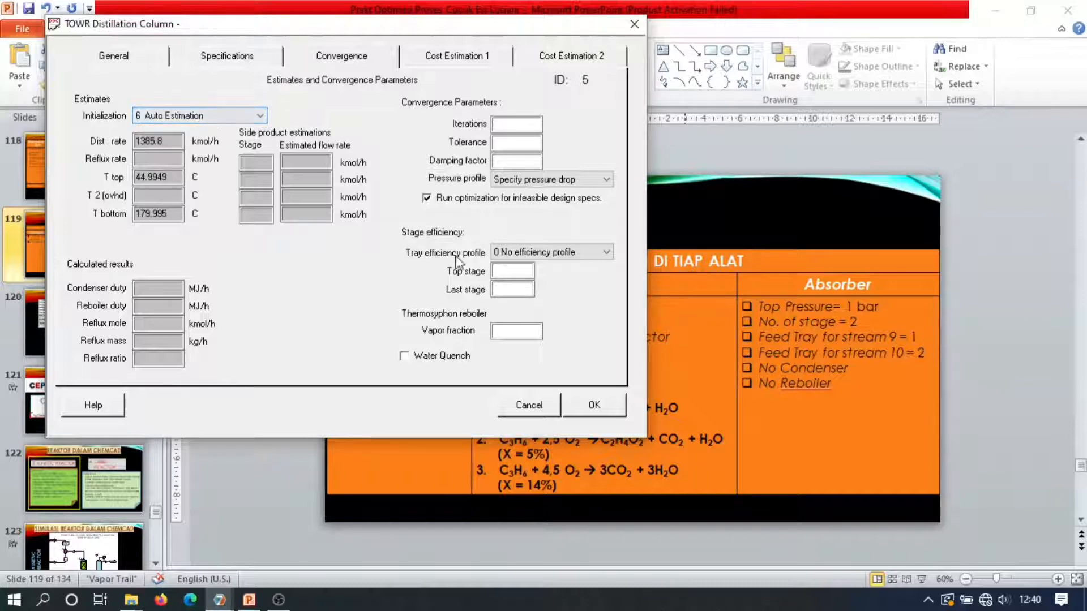
Accept the distillation column settings with Auto Estimation initialization and run the whole flowsheet simulation
click(594, 405)
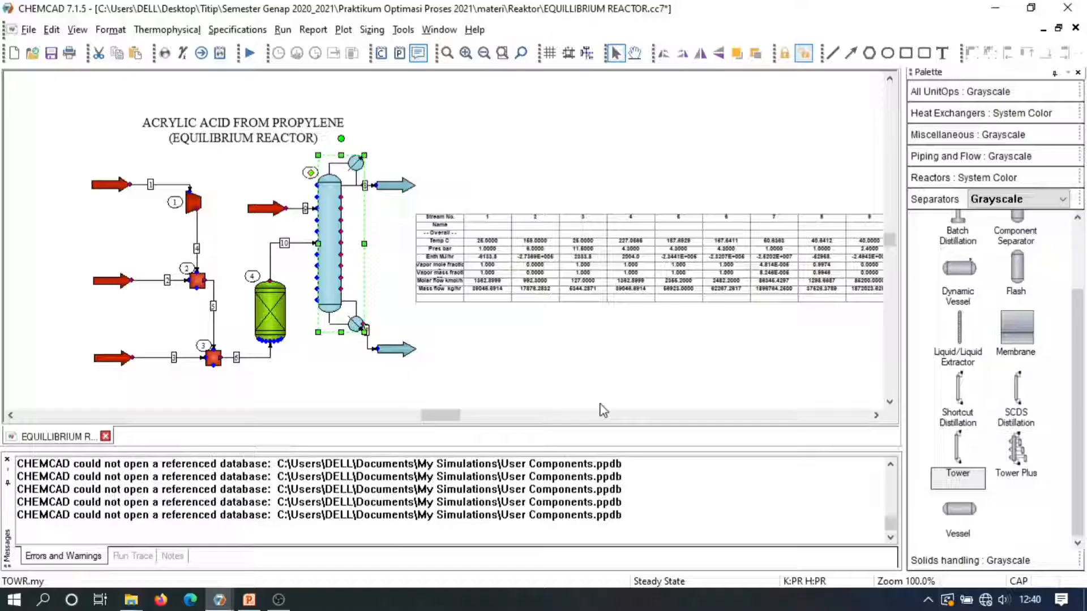
click(479, 372)
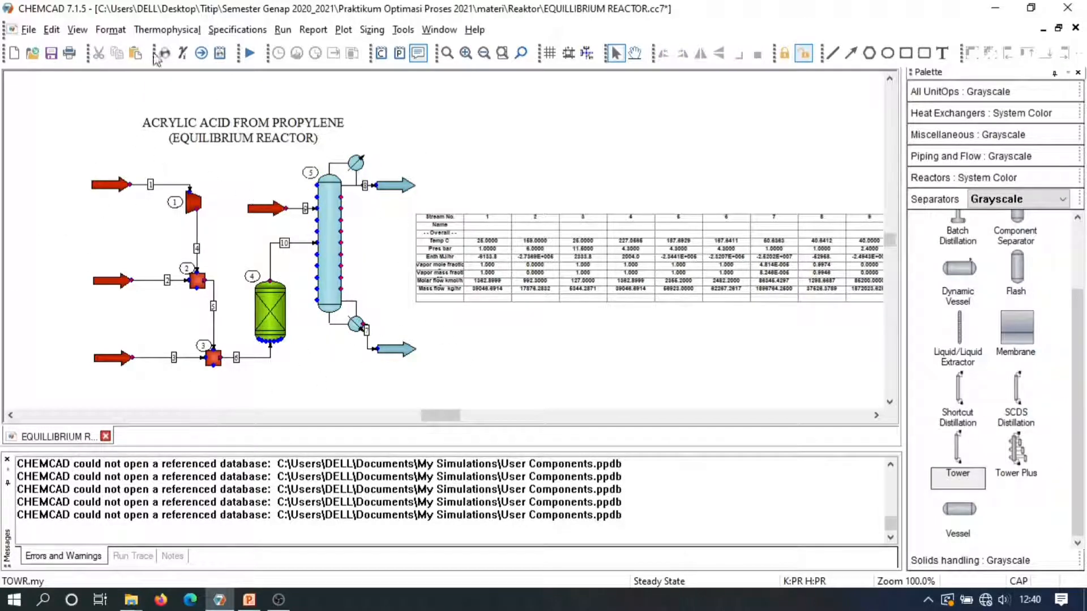
click(254, 54)
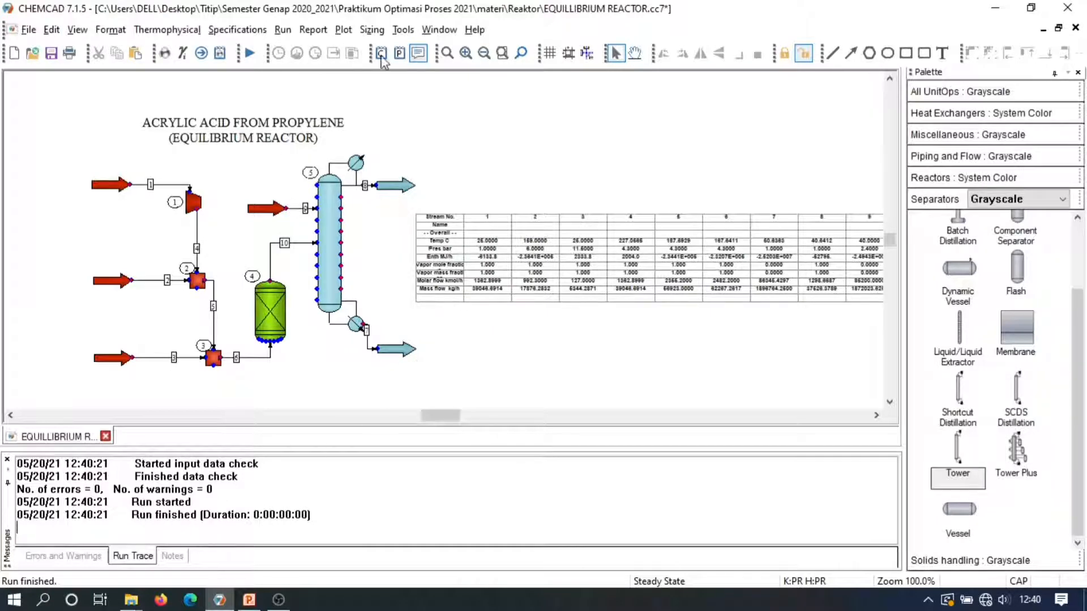
Generate the stream properties report, look through the stream data and return to the flowsheet
click(398, 53)
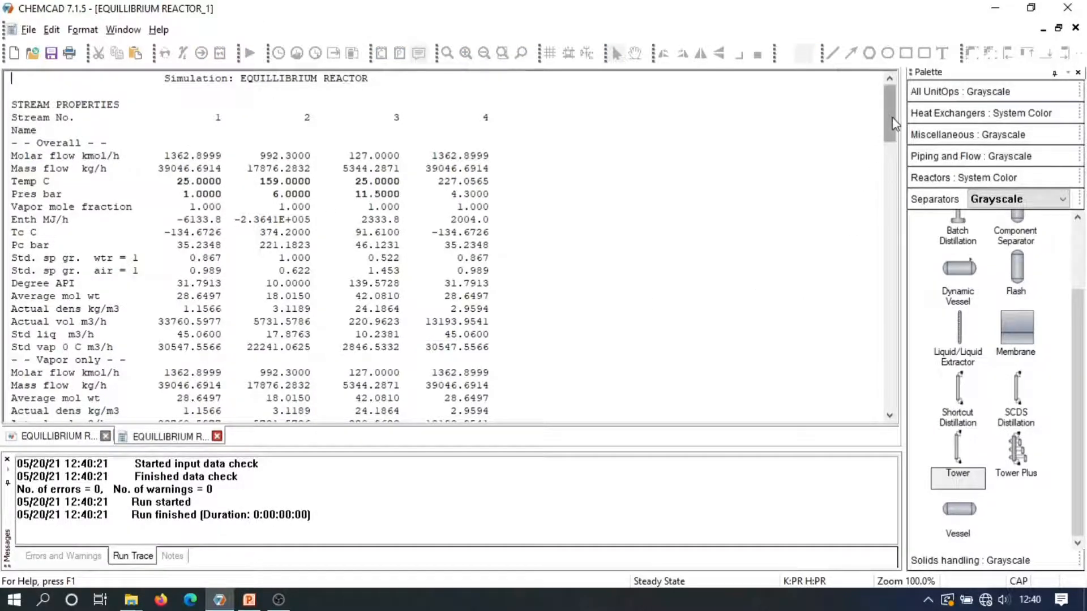
drag(893, 123, 893, 185)
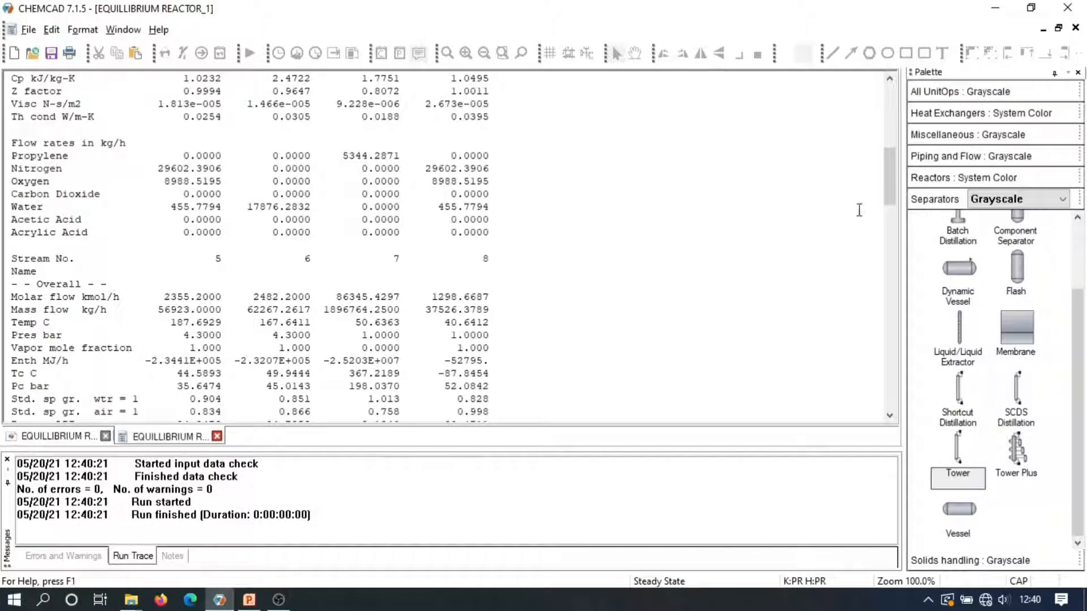
click(64, 440)
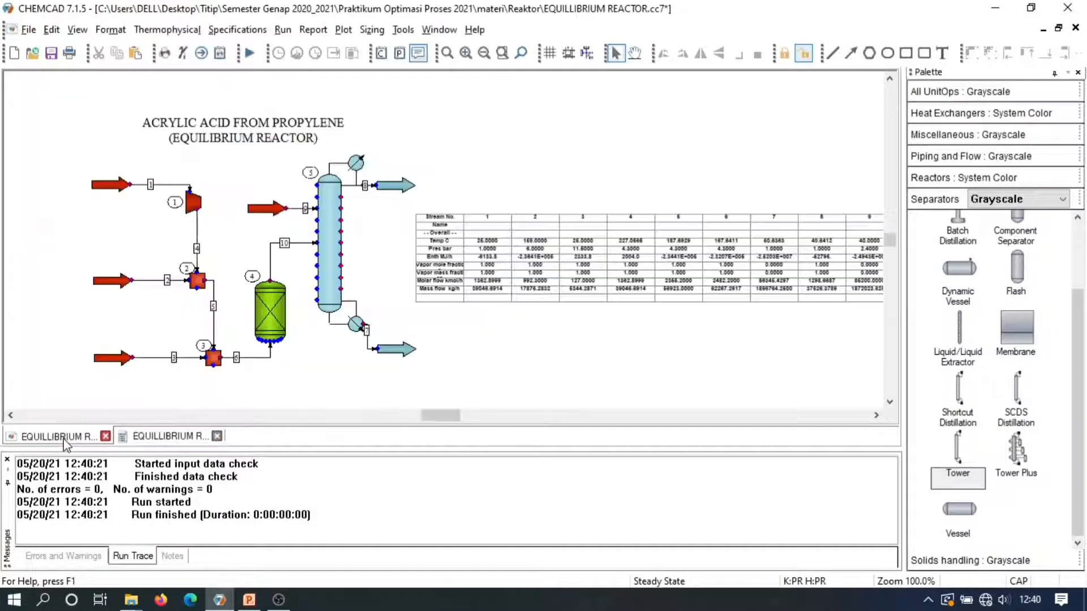
Start a new stream box for all streams with the Quickview set and review its selected overall properties
click(560, 248)
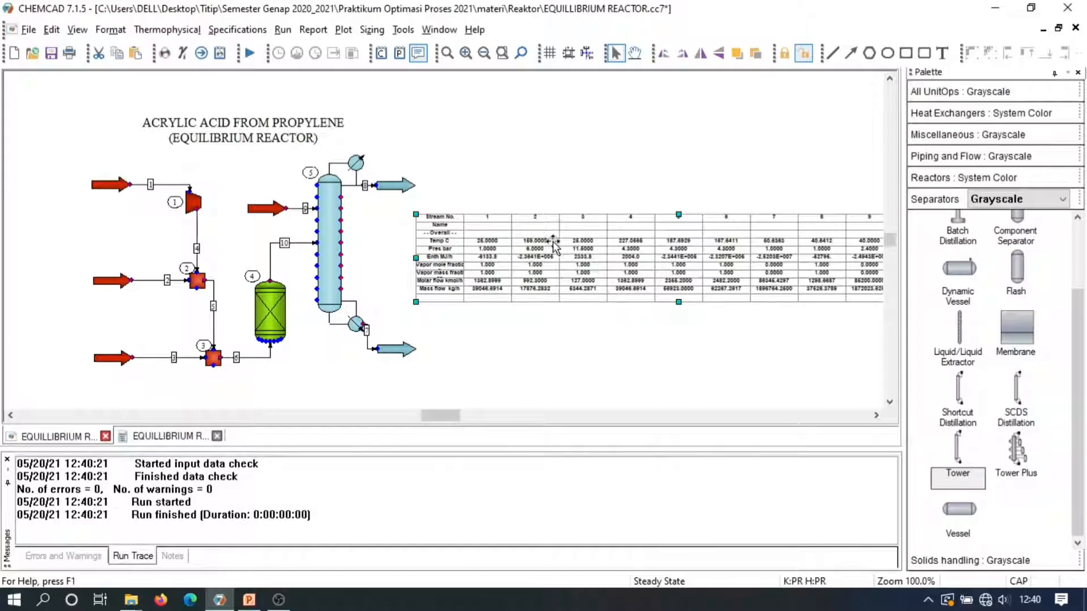
click(122, 37)
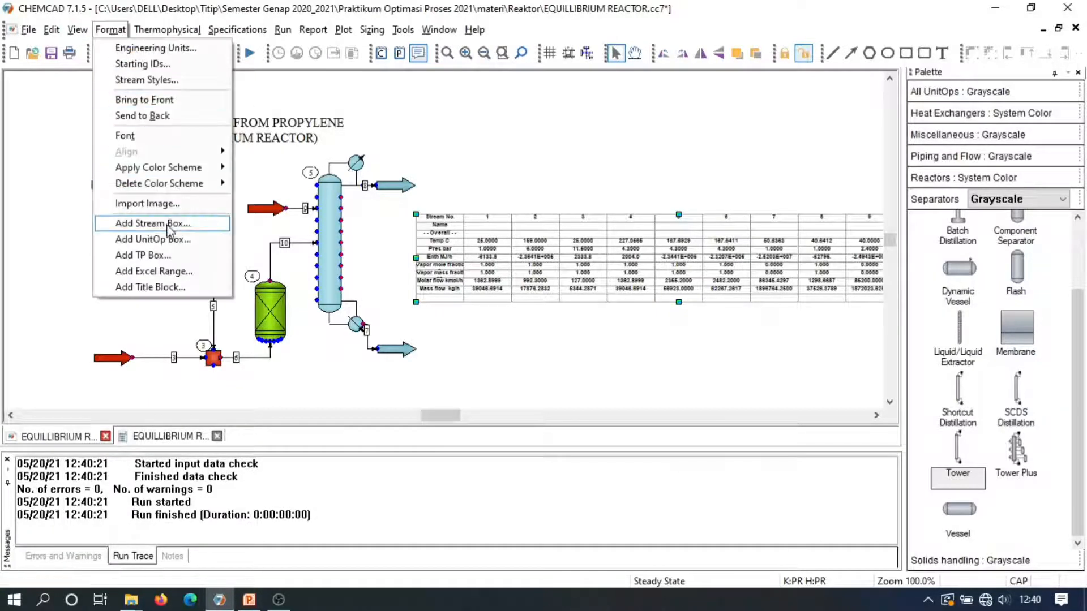
mouse_move(168, 229)
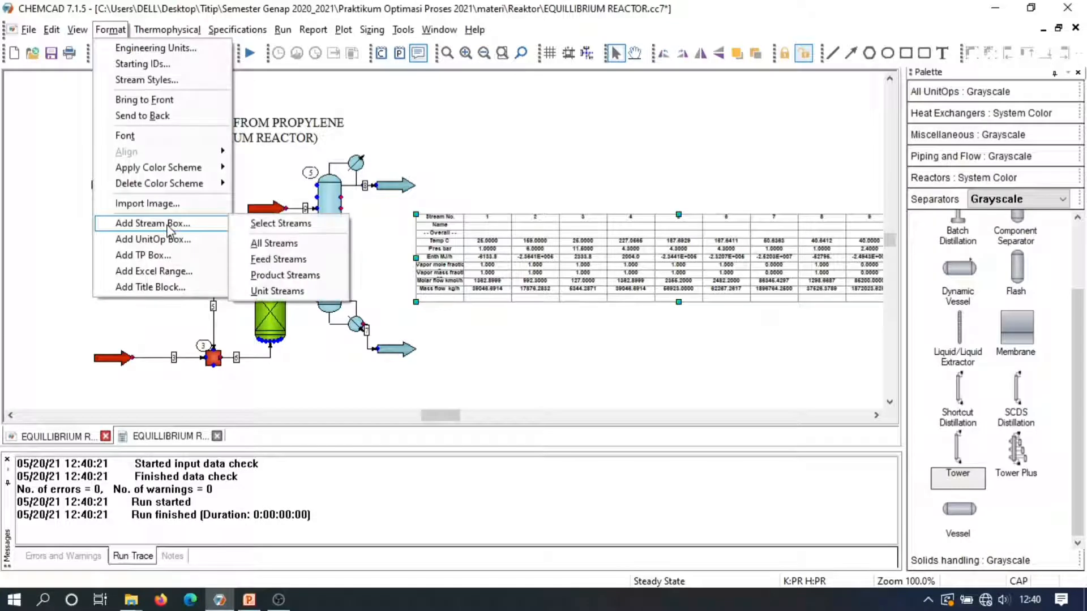
click(297, 244)
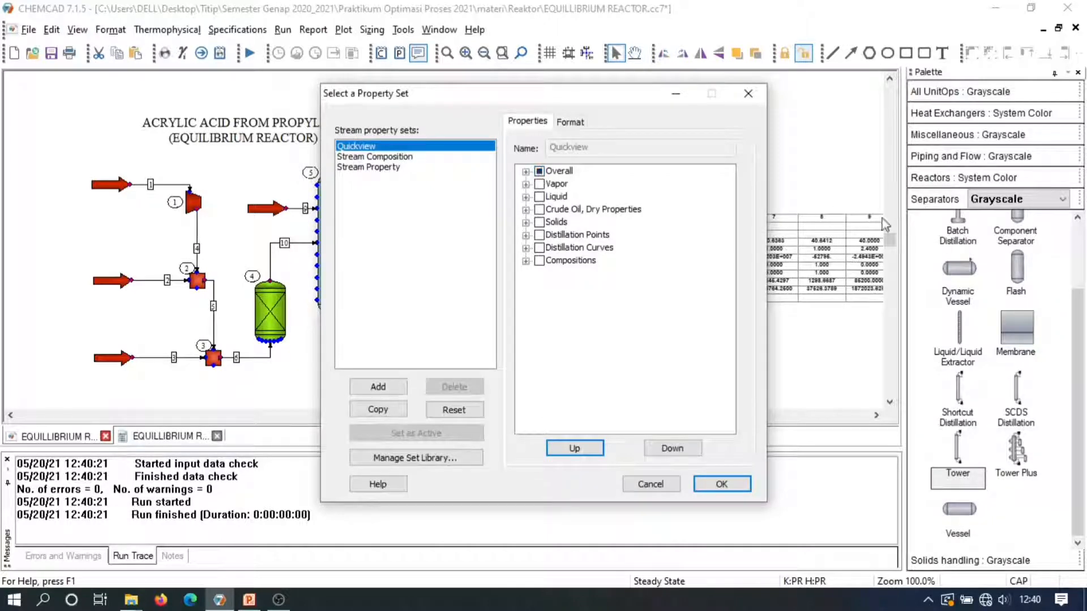
click(526, 172)
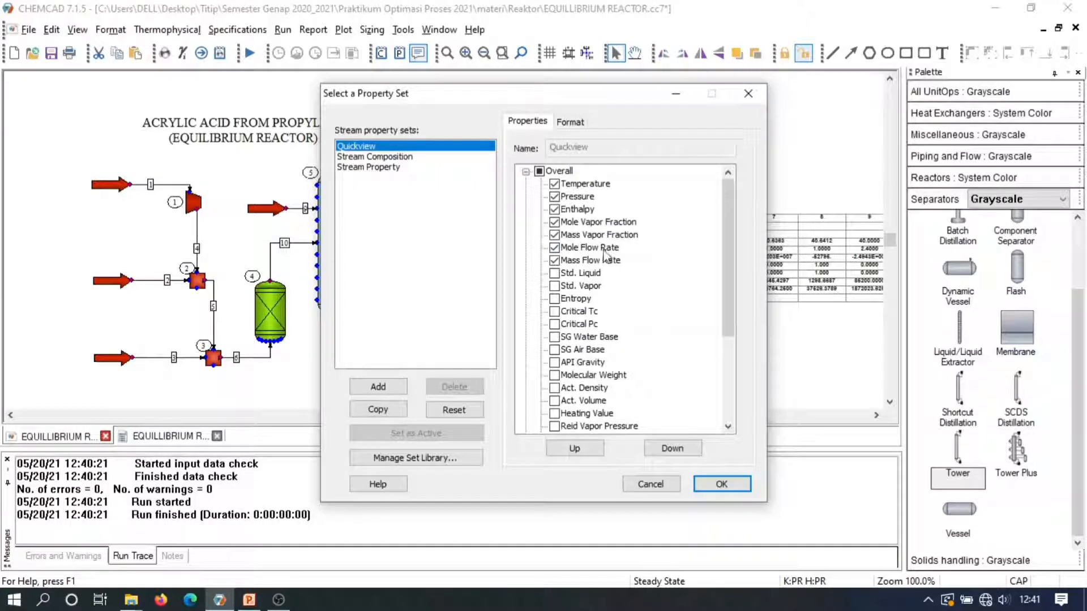
click(525, 171)
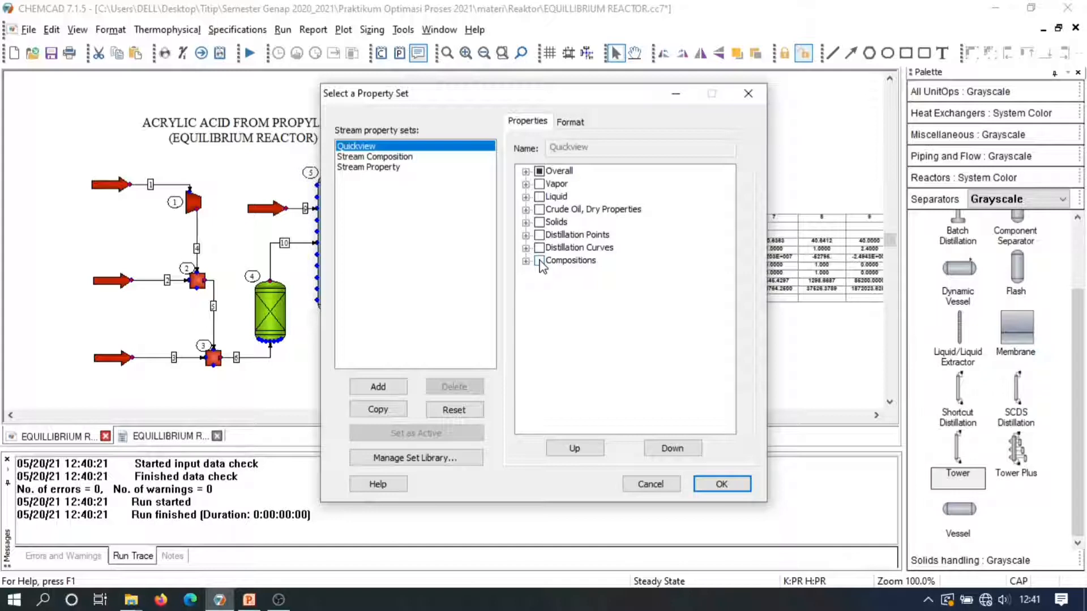
Include composition Mole Fractions and Mass Fractions in the Quickview property set and accept it for the stream box
click(573, 262)
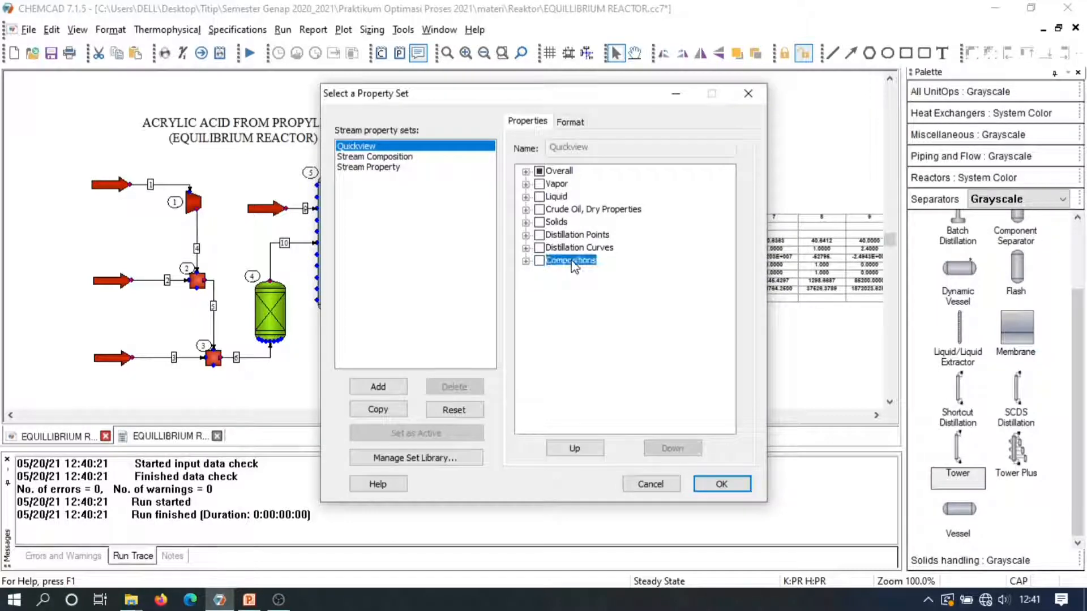
click(525, 262)
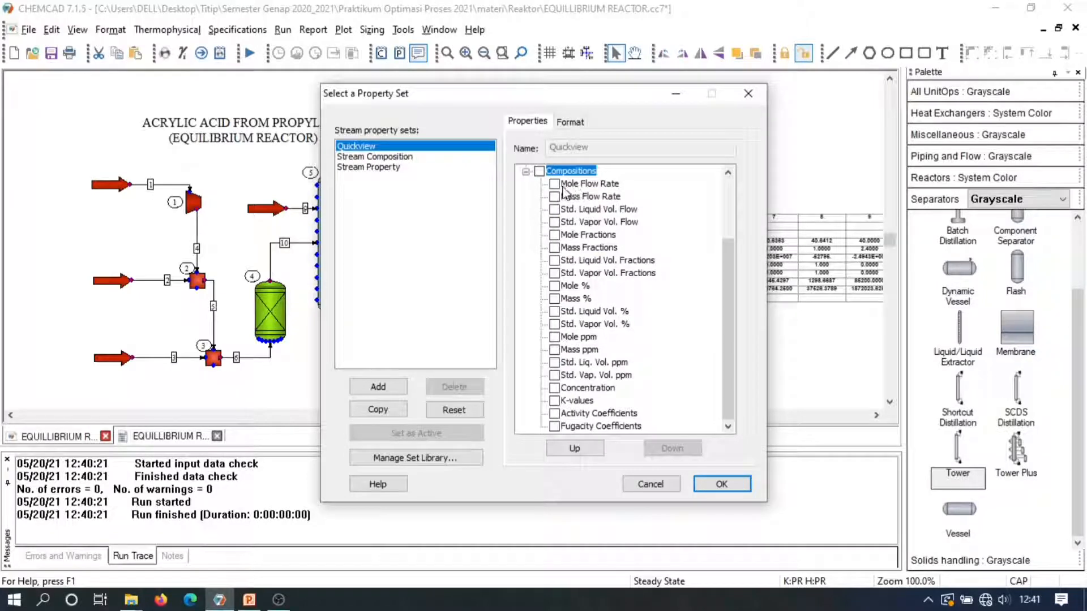
click(554, 234)
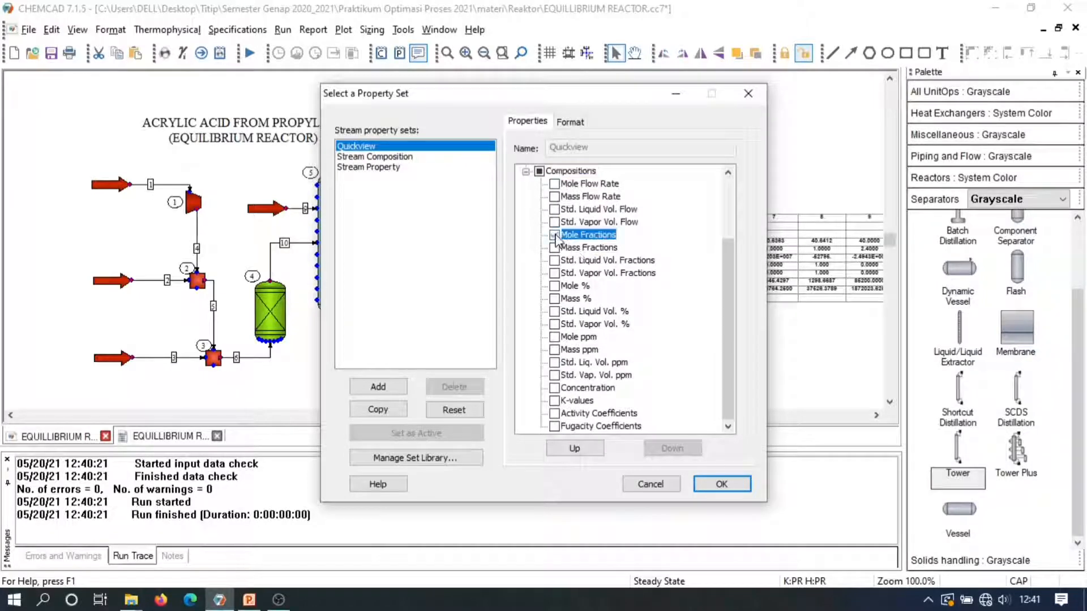
click(554, 248)
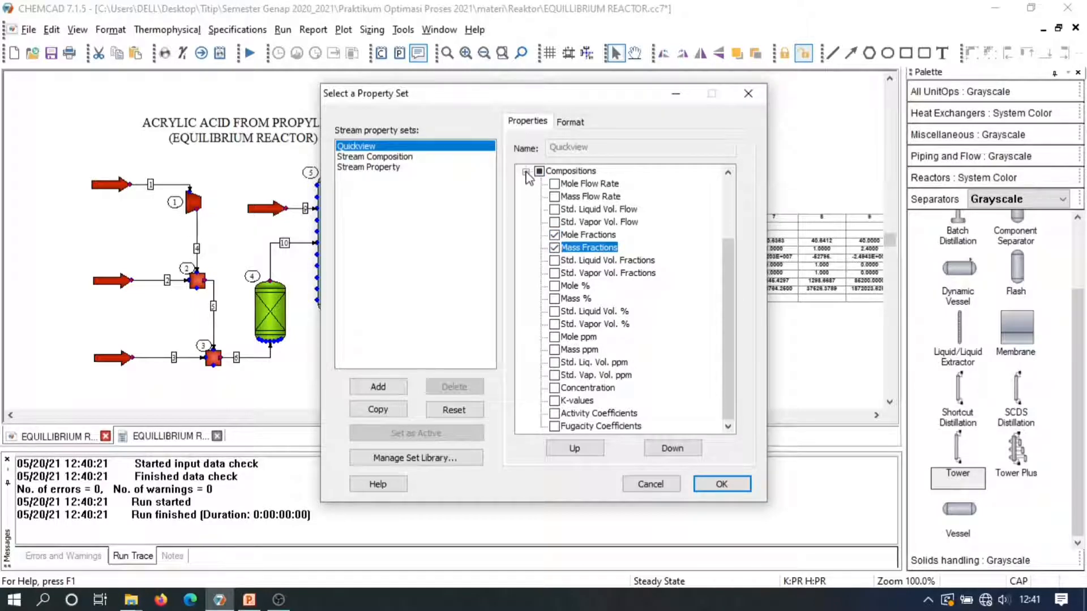
click(525, 171)
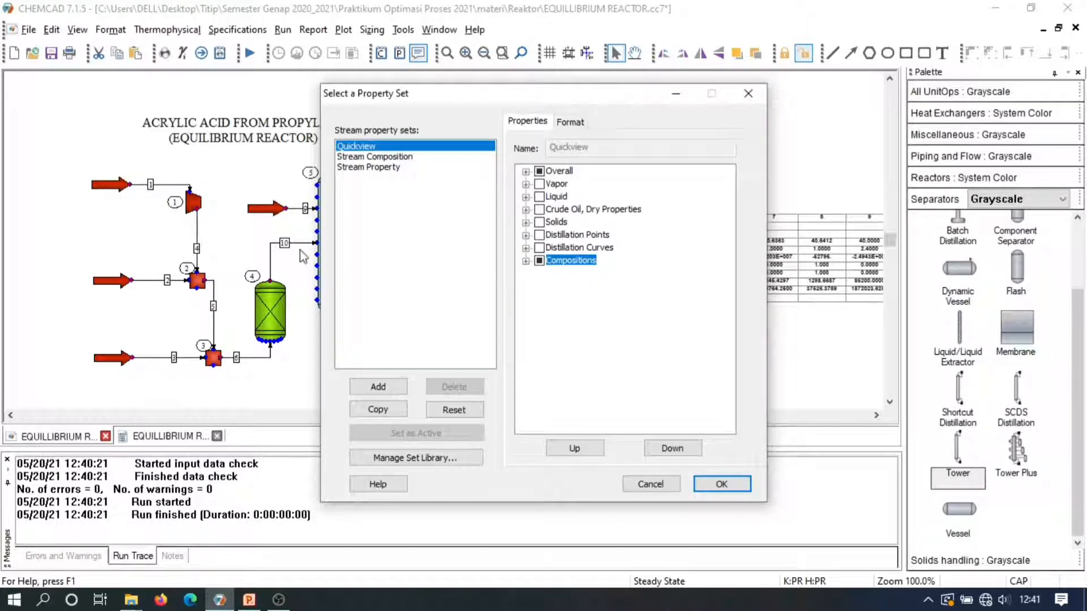
click(724, 485)
Place the new stream box beside the distillation column, over the existing stream table
drag(321, 204, 629, 234)
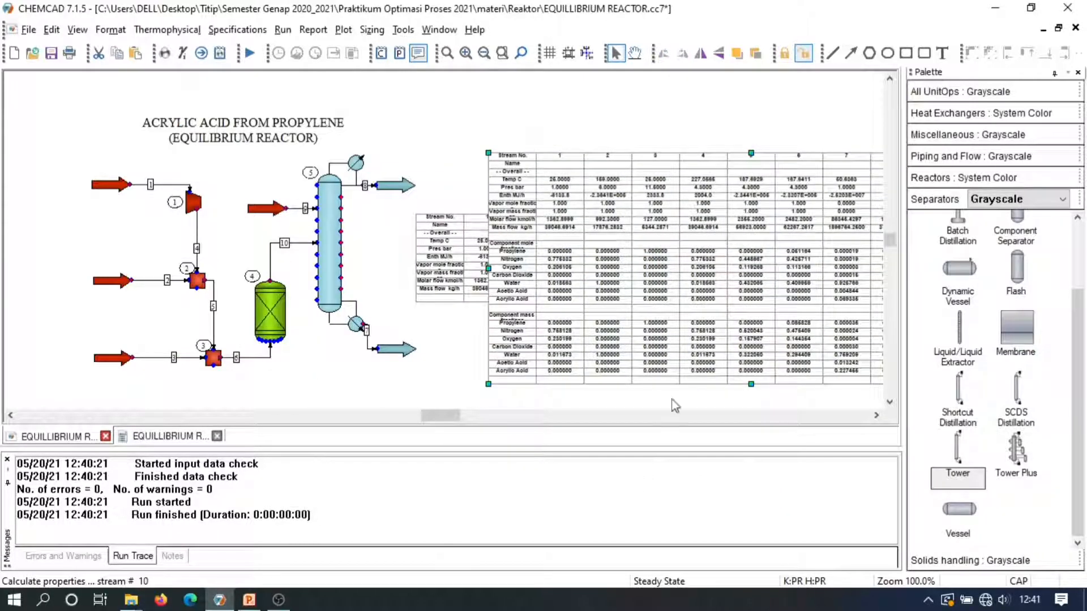
drag(582, 315, 514, 291)
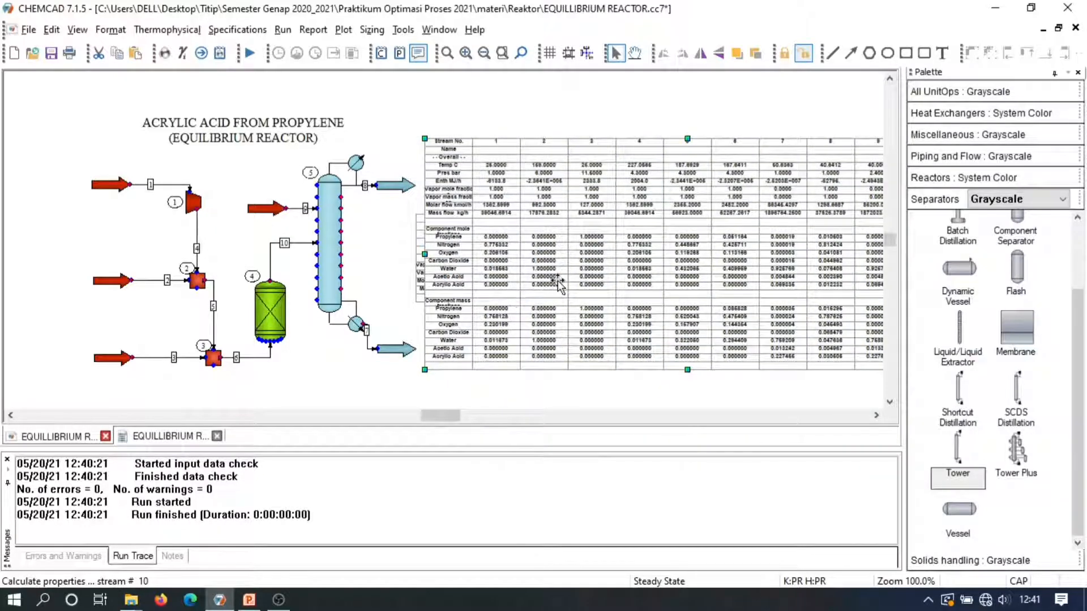
drag(529, 283, 499, 279)
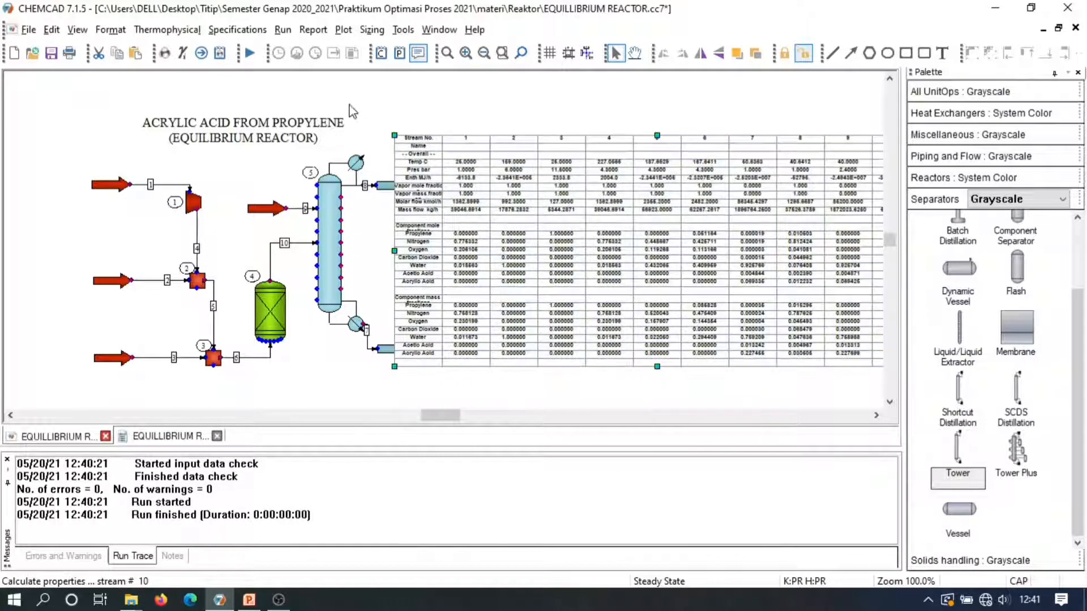
Examine the enlarged stream box, comparing overall properties and component fractions across streams 1 to 10
click(465, 55)
click(465, 54)
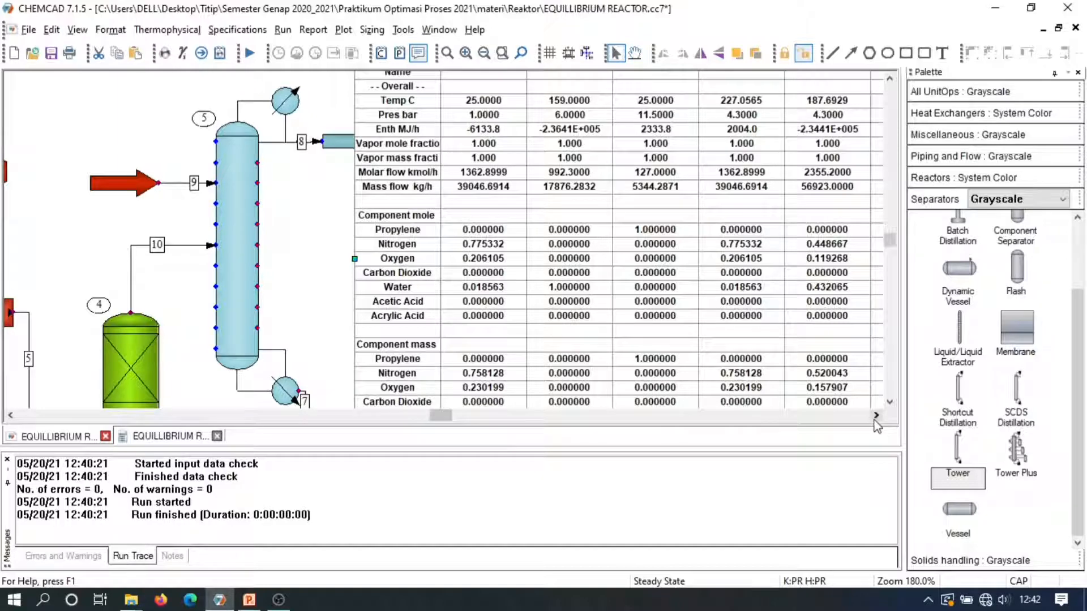
click(876, 415)
drag(875, 416, 874, 420)
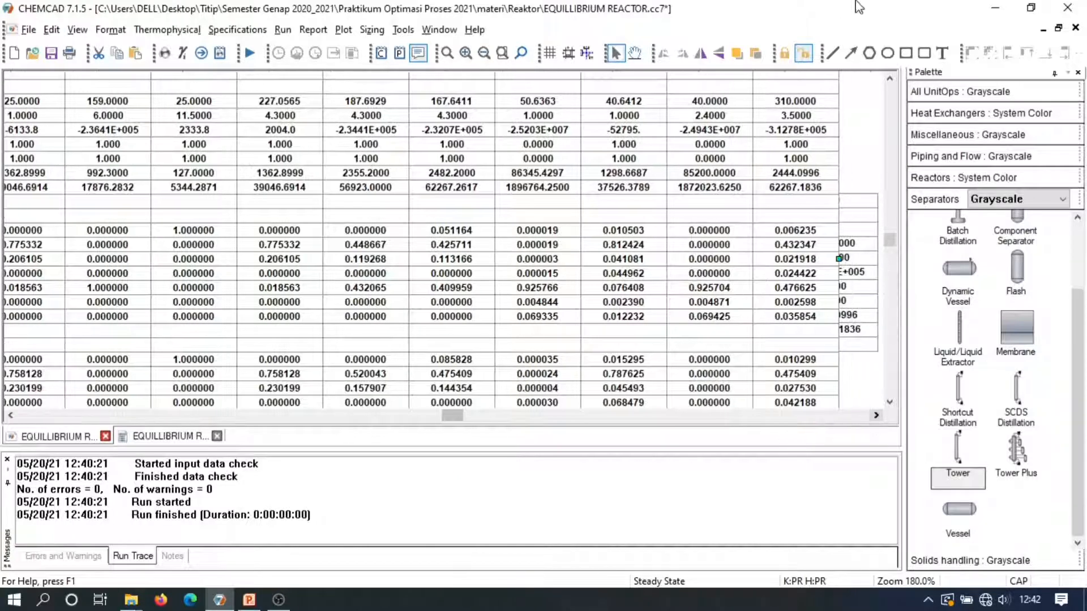
click(890, 78)
drag(890, 79, 889, 78)
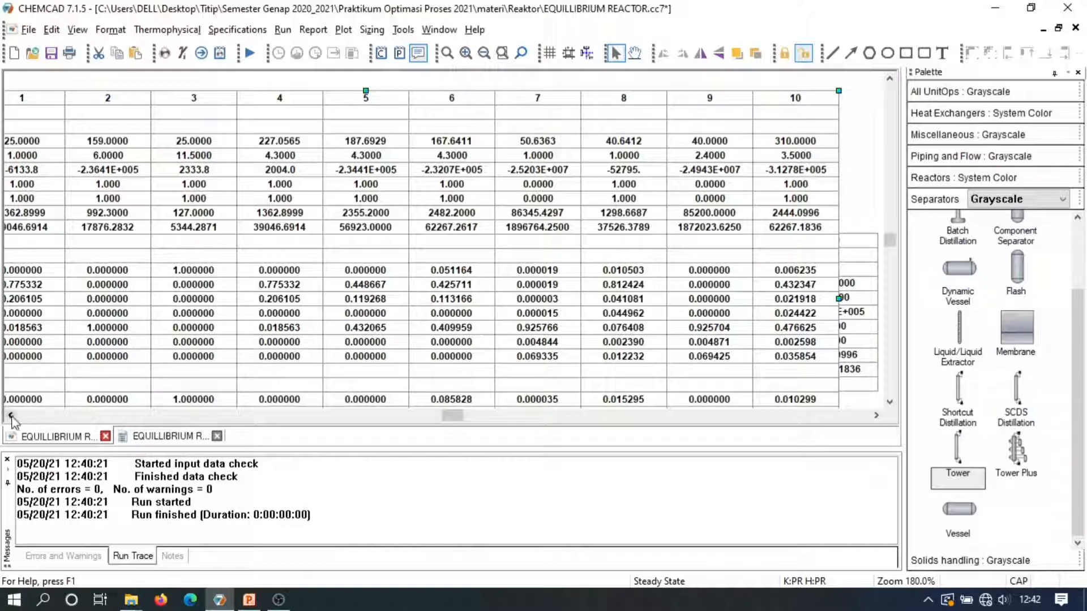
Examine the component mole and mass fractions of all ten streams in the stream box, then view it alongside the flowsheet
drag(10, 415, 11, 414)
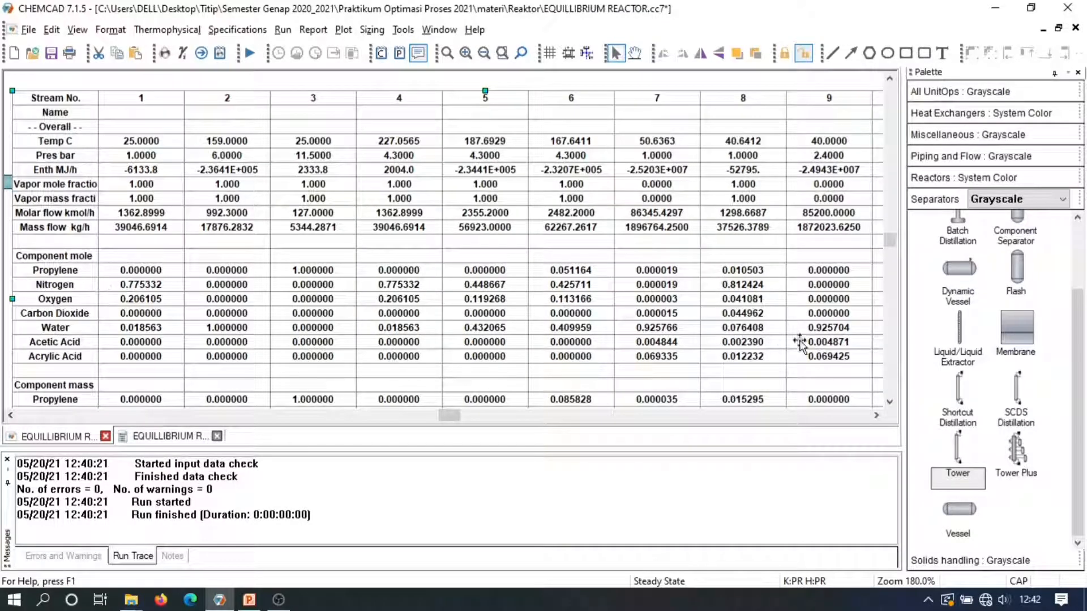
drag(876, 417, 876, 416)
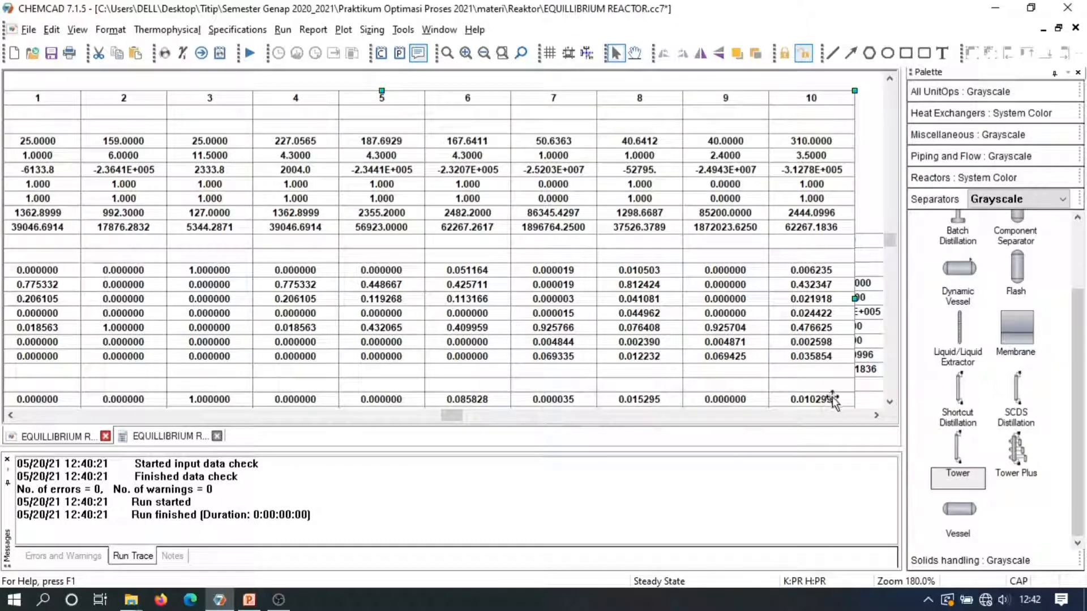
scroll(894, 401, down, 3)
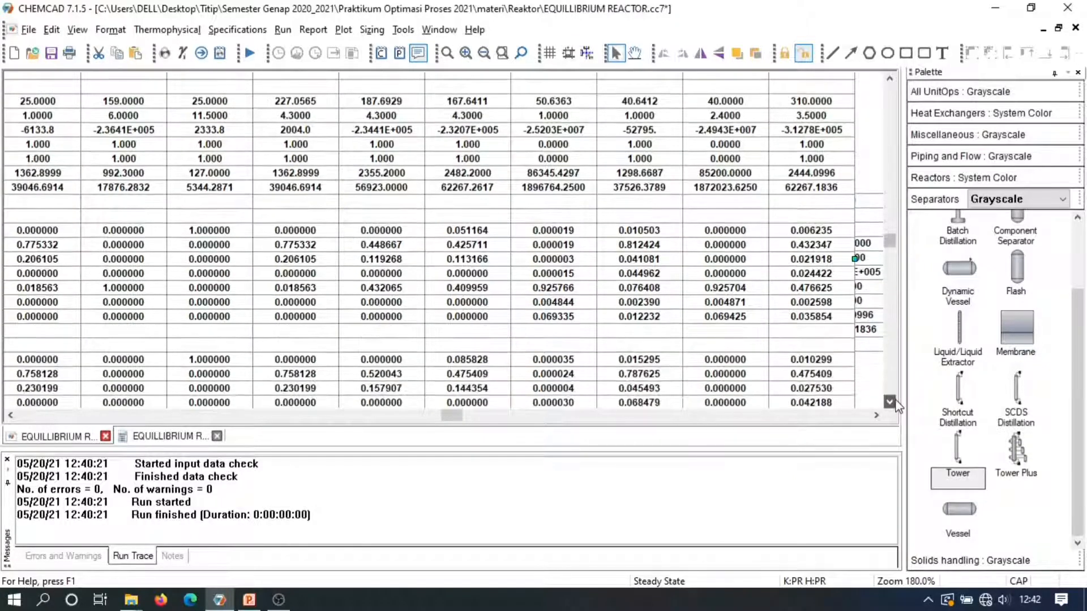
scroll(895, 403, down, 2)
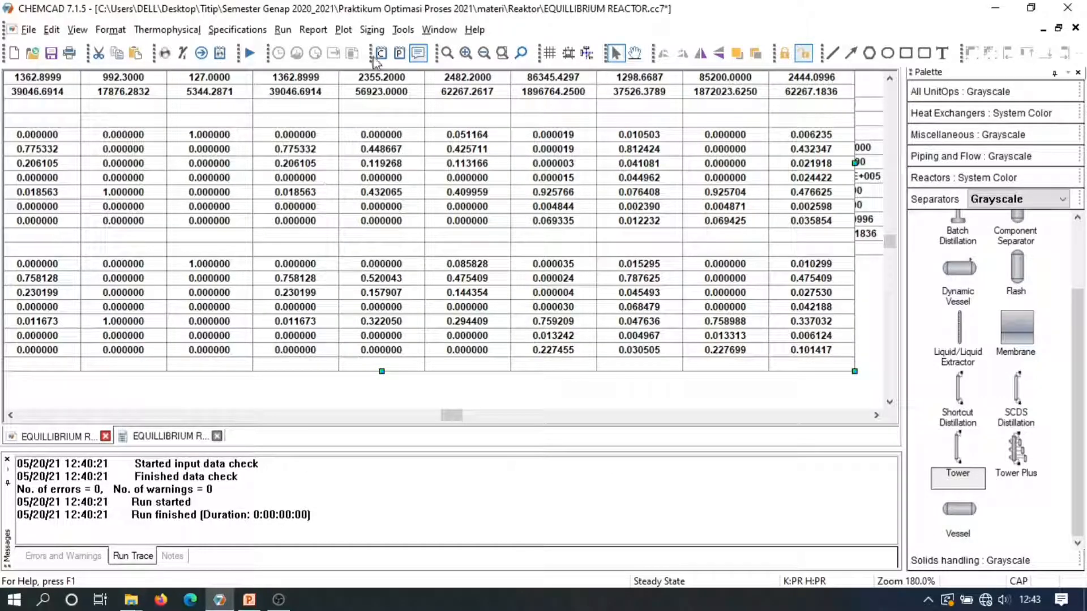
click(484, 53)
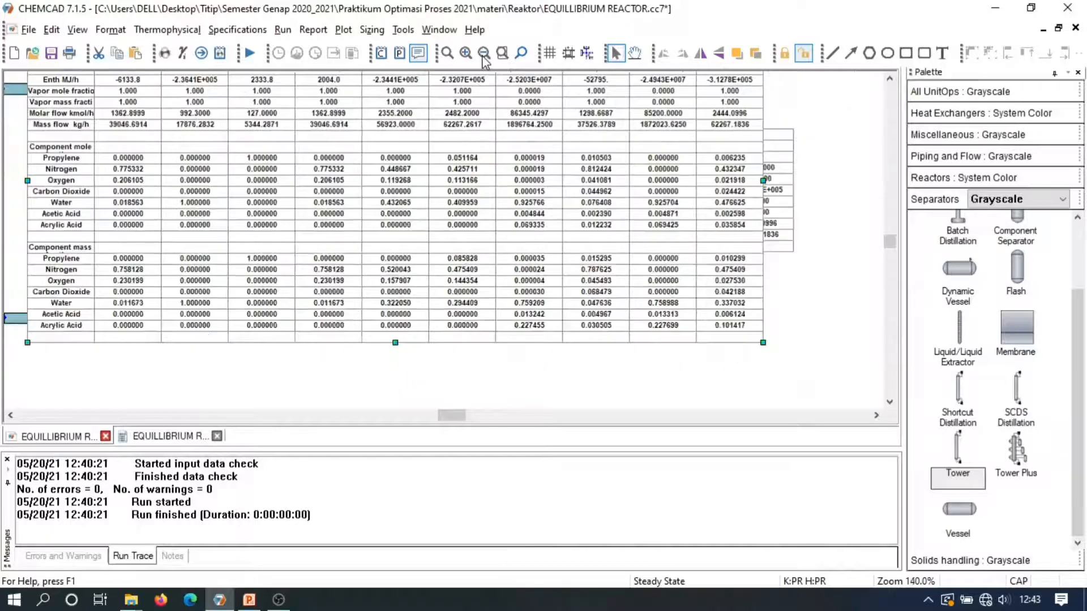
click(484, 53)
click(484, 53)
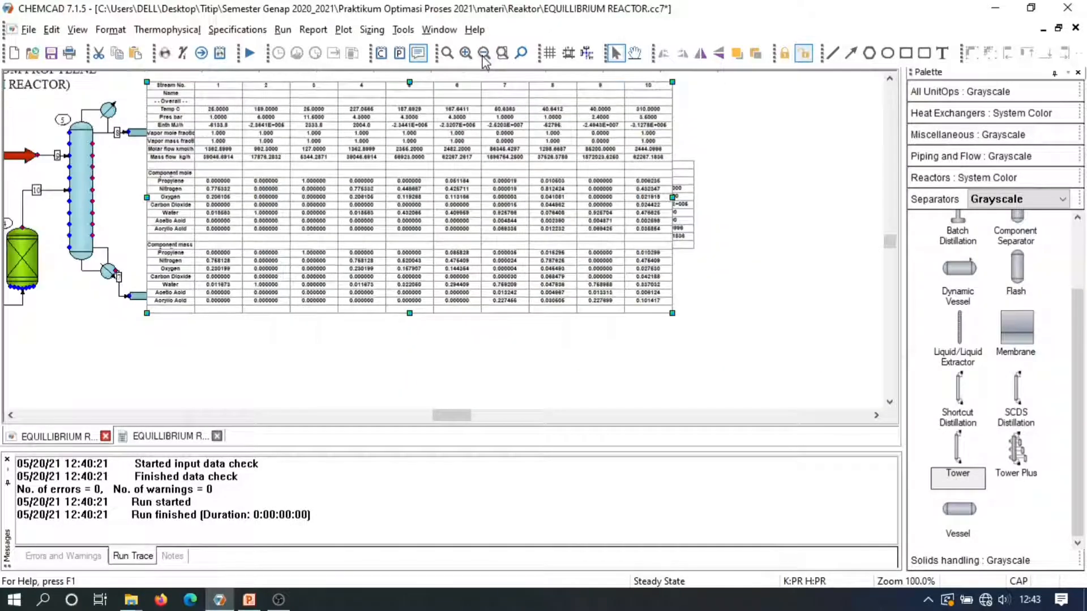
click(10, 415)
drag(10, 415, 11, 416)
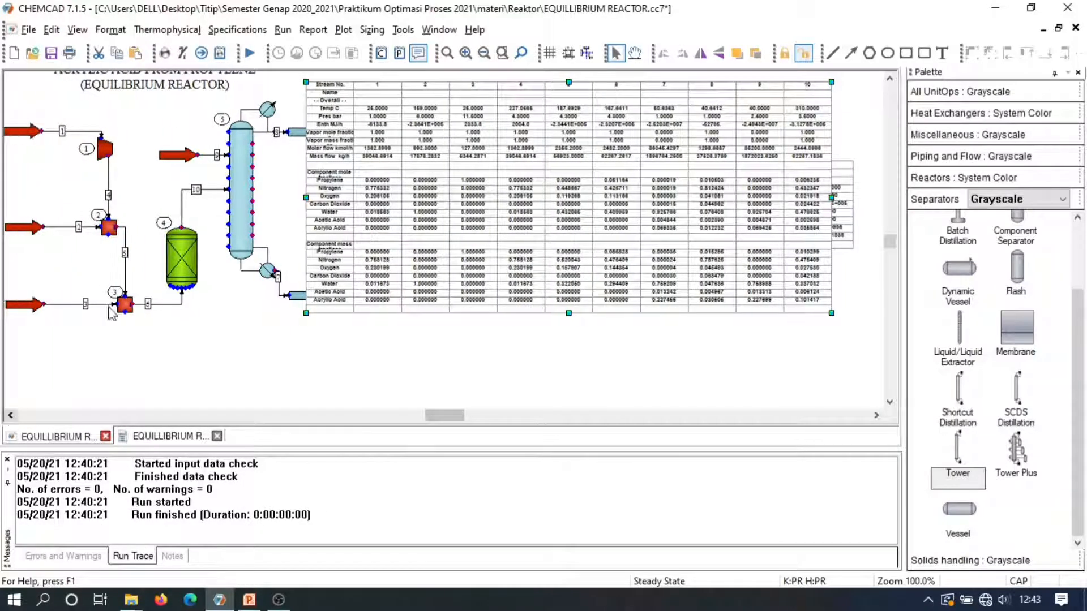
drag(890, 83, 889, 84)
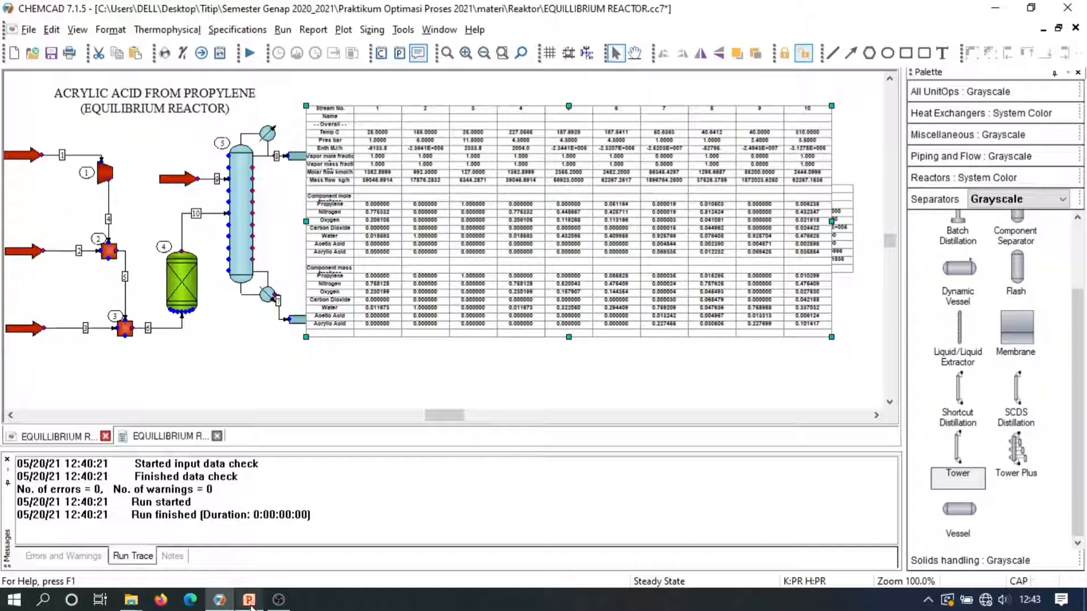
Switch to the PowerPoint presentation and review slide 118 with the component list, feed stream conditions and thermodynamic setting
mouse_move(250, 603)
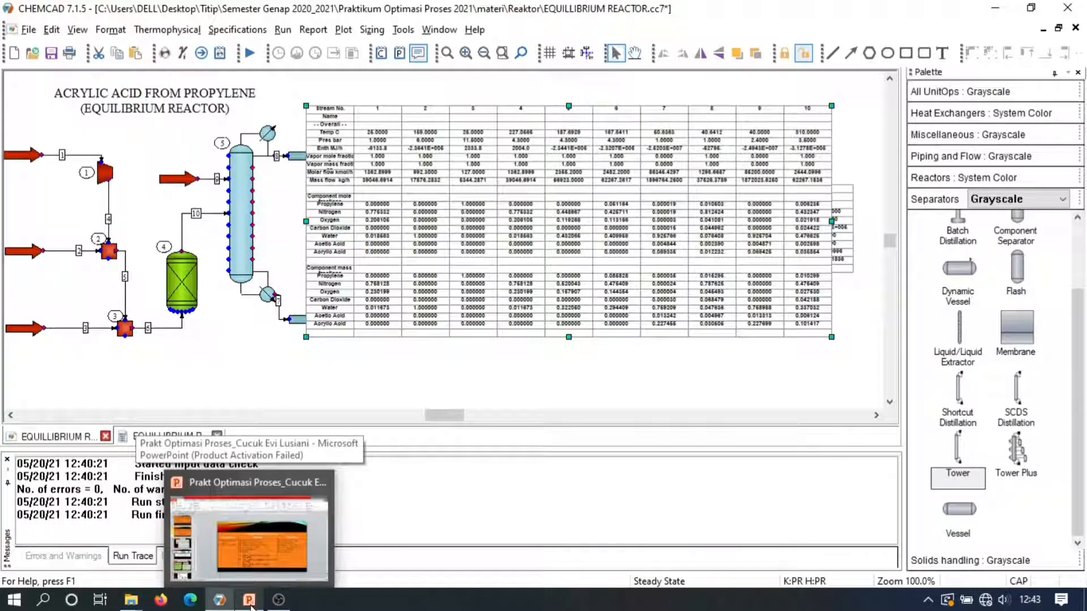
click(232, 363)
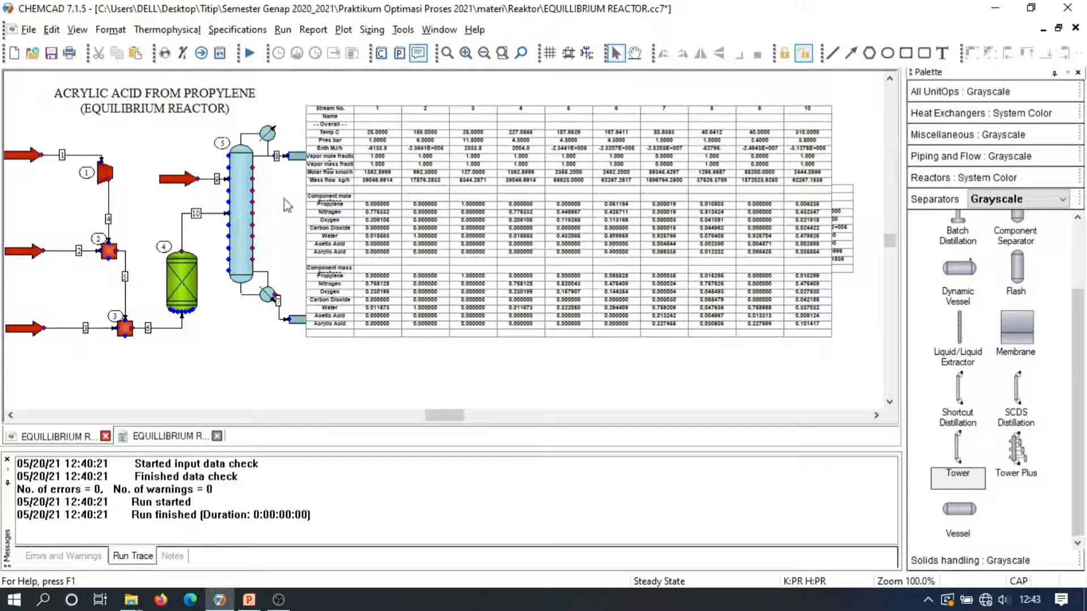
click(248, 601)
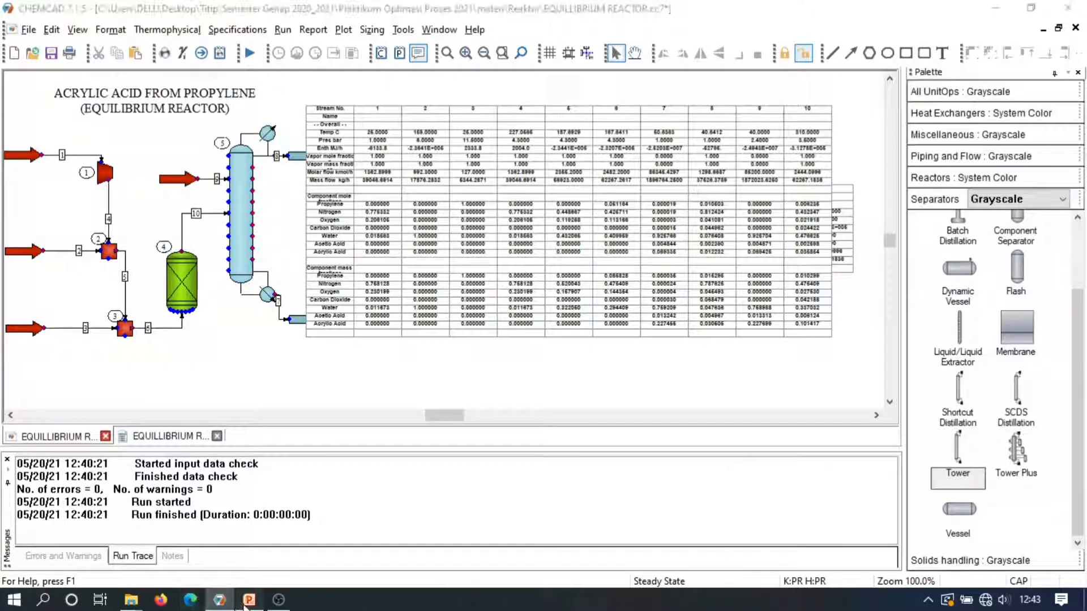
click(72, 145)
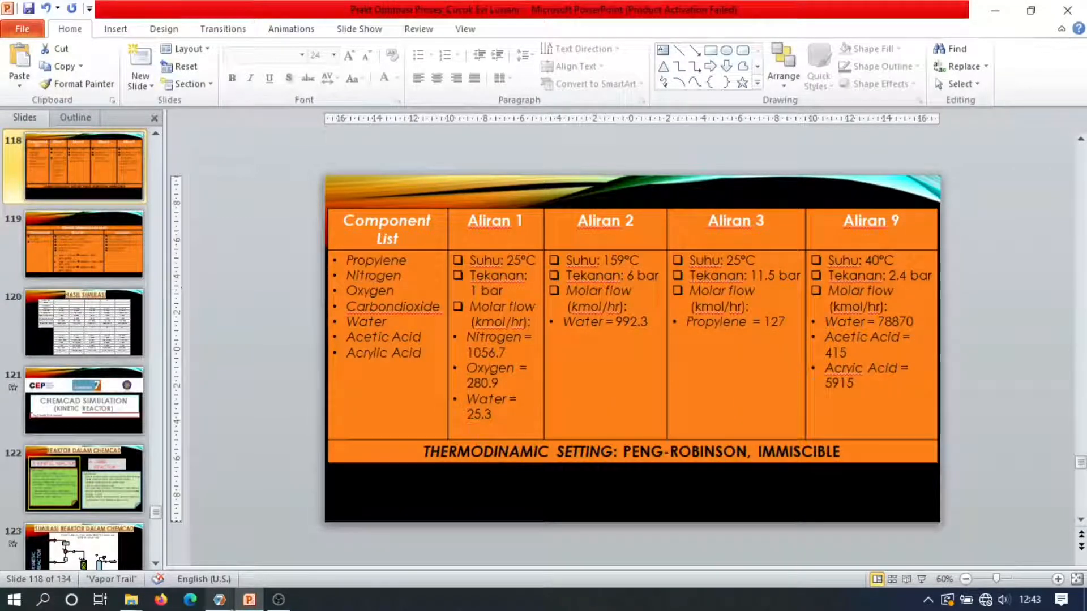
Return to CHEMCAD and move the new stream box farther from the distillation column, clear of its two product arrows
mouse_move(219, 608)
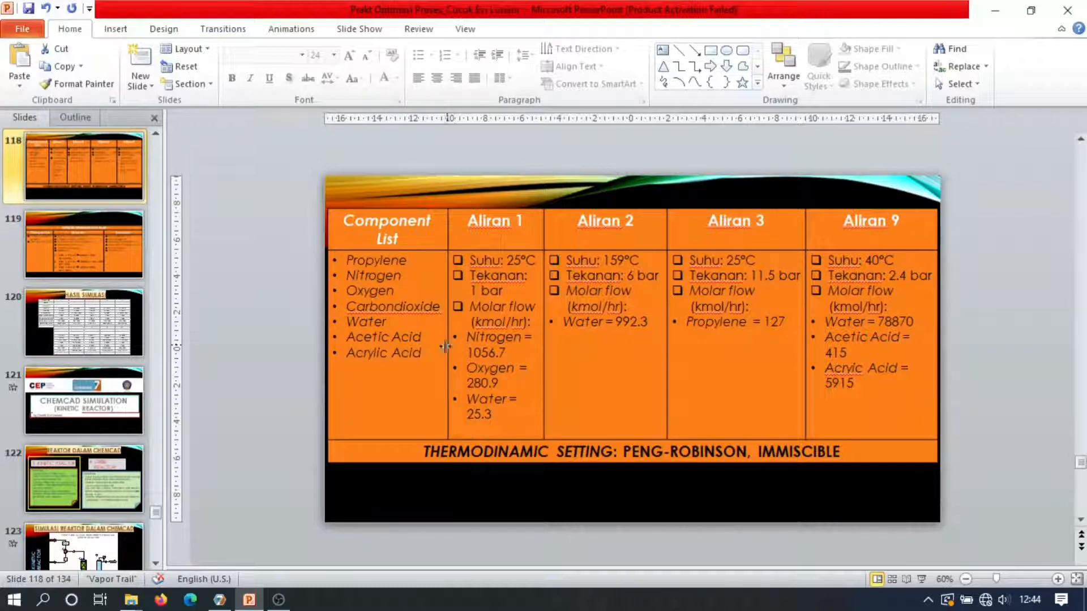
click(219, 600)
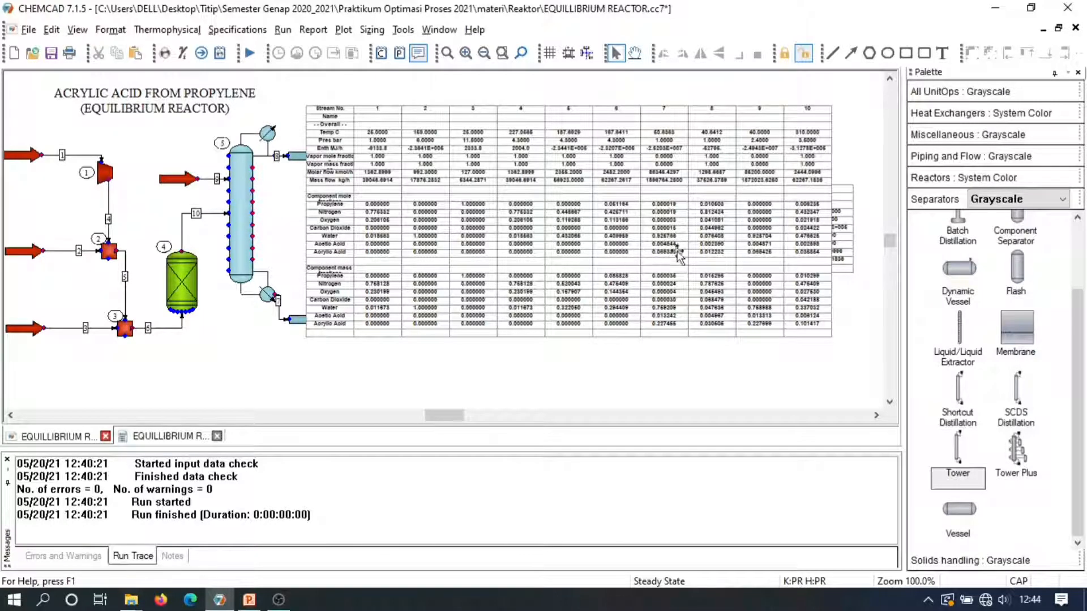
click(475, 107)
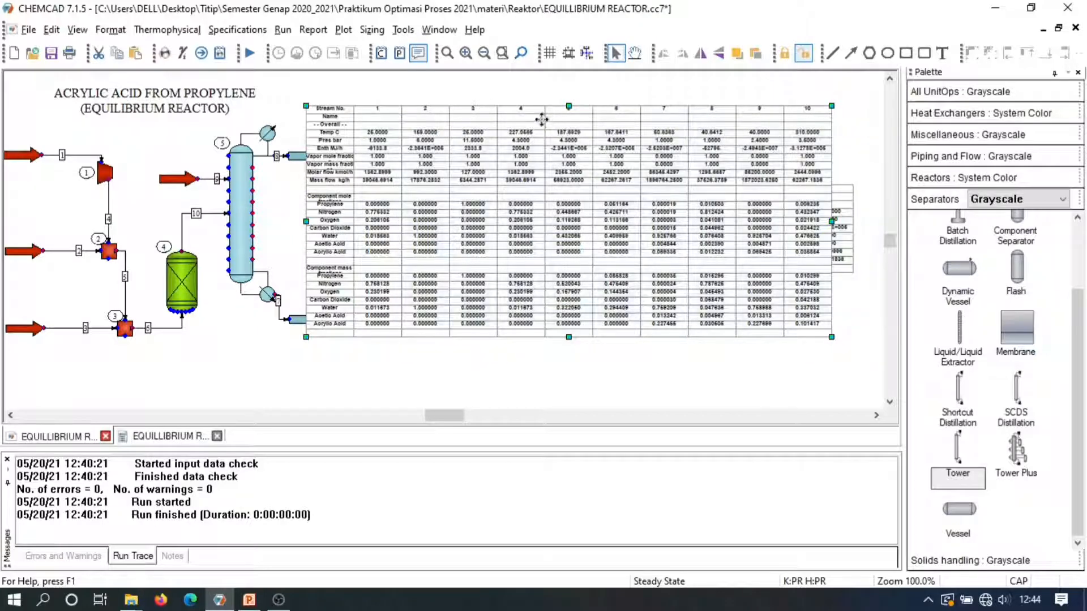
drag(512, 107, 513, 109)
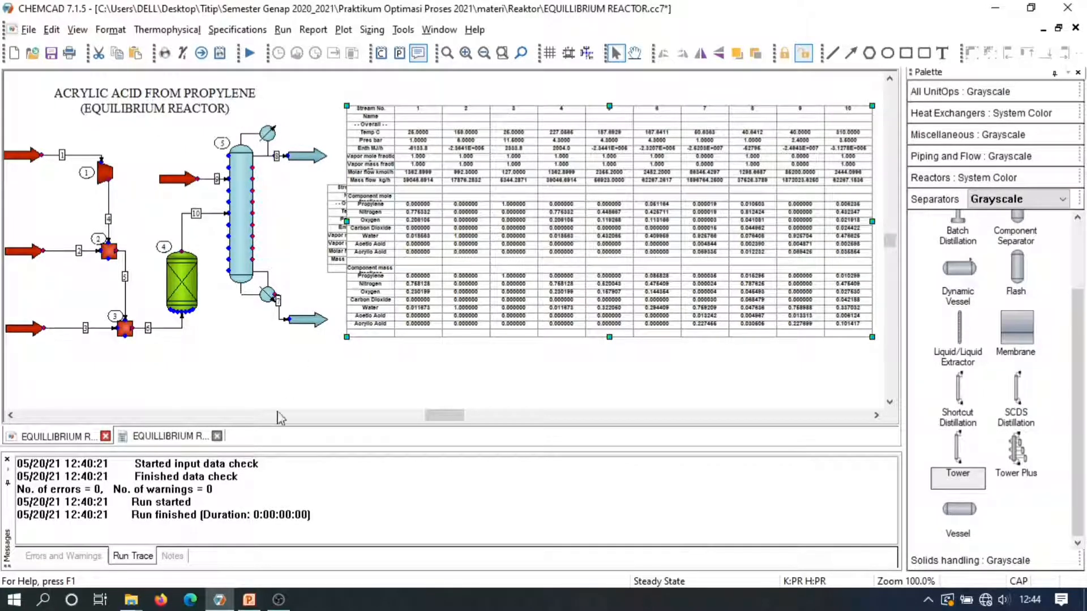
Switch back to PowerPoint, review the Hasil Simulasi results on slide 120 and open the Kinetic Reactor title slide 121
click(249, 601)
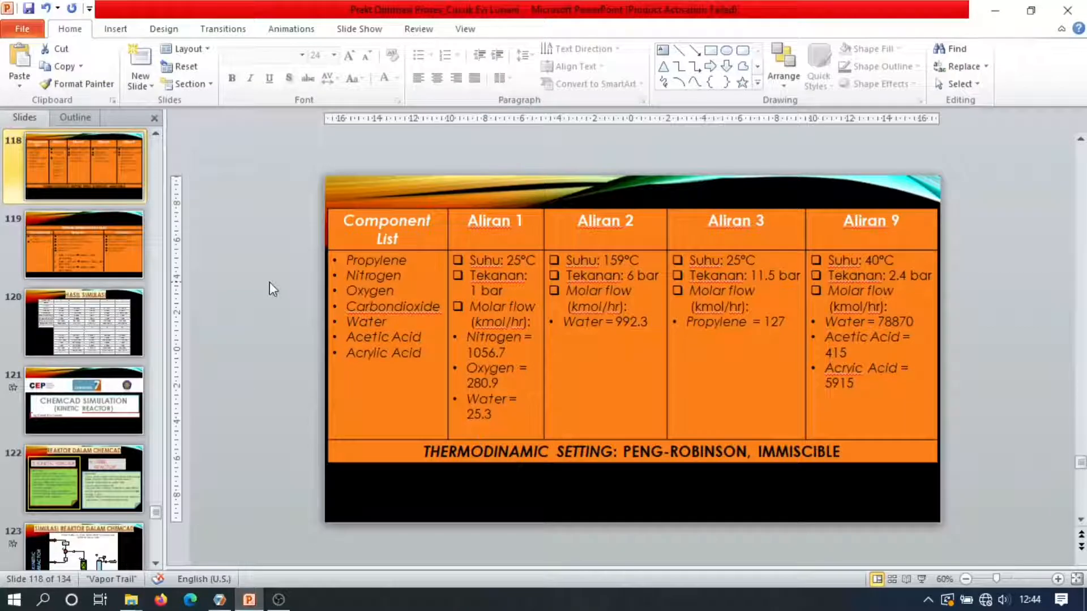
scroll(272, 288, down, 2)
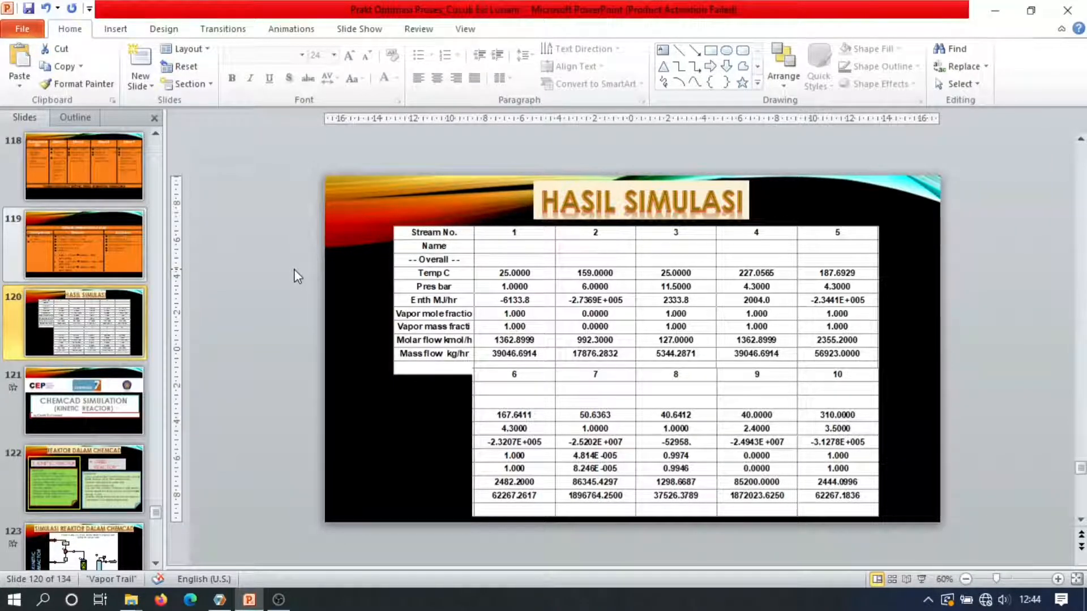
click(78, 402)
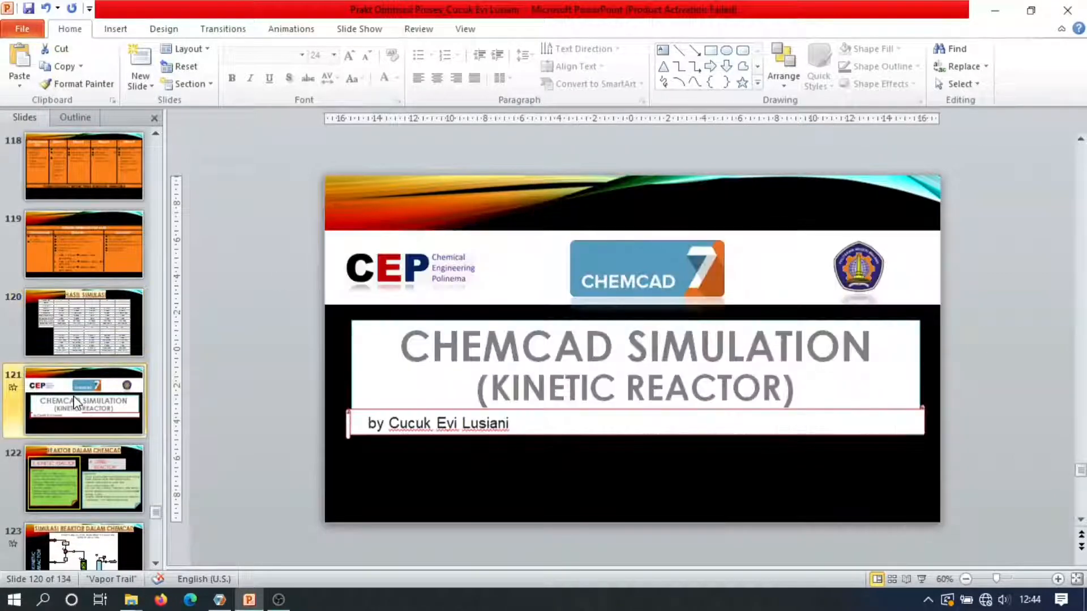